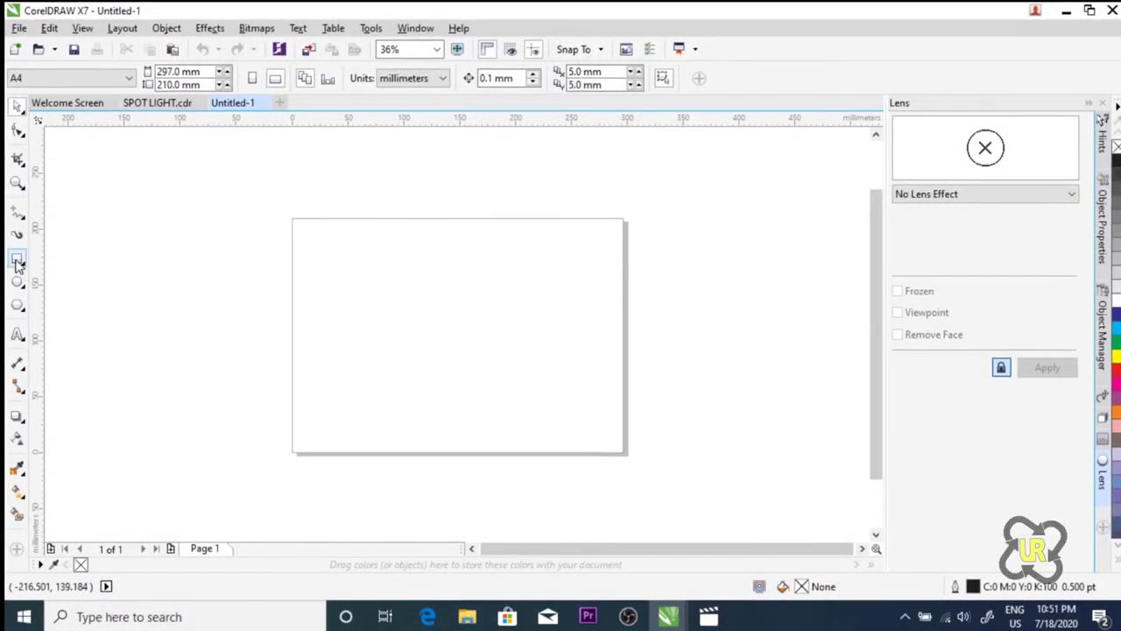
Step: Cover the page with a rectangle and give it an elliptical fountain fill
{"action": "double_click", "coordinate": [17, 260]}
{"action": "left_click", "coordinate": [17, 107]}
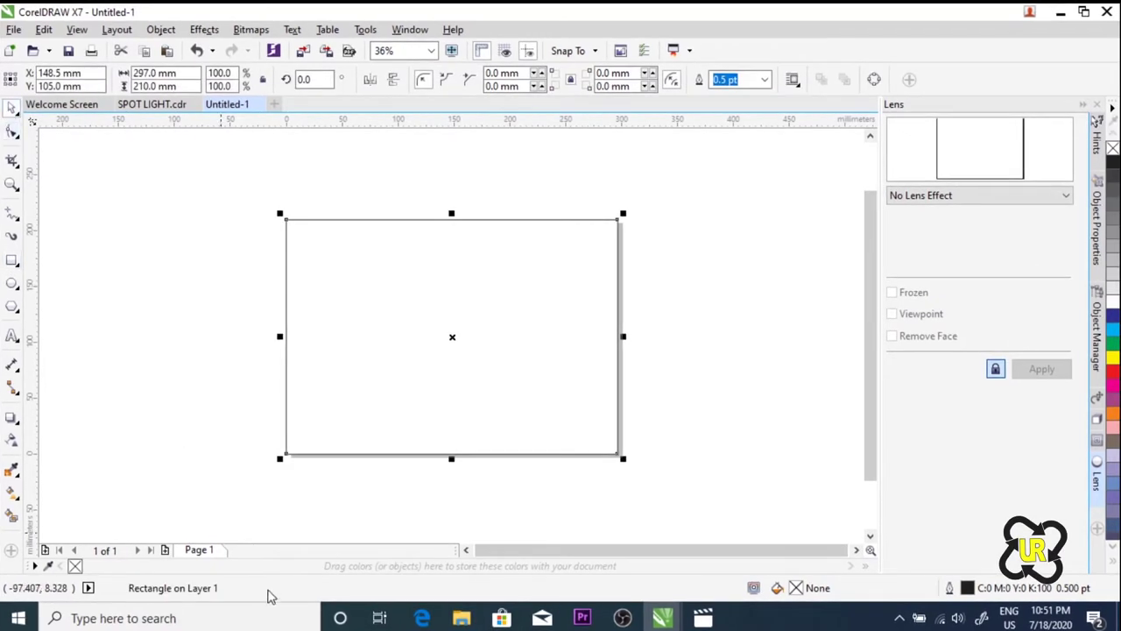
{"action": "left_click", "coordinate": [13, 493]}
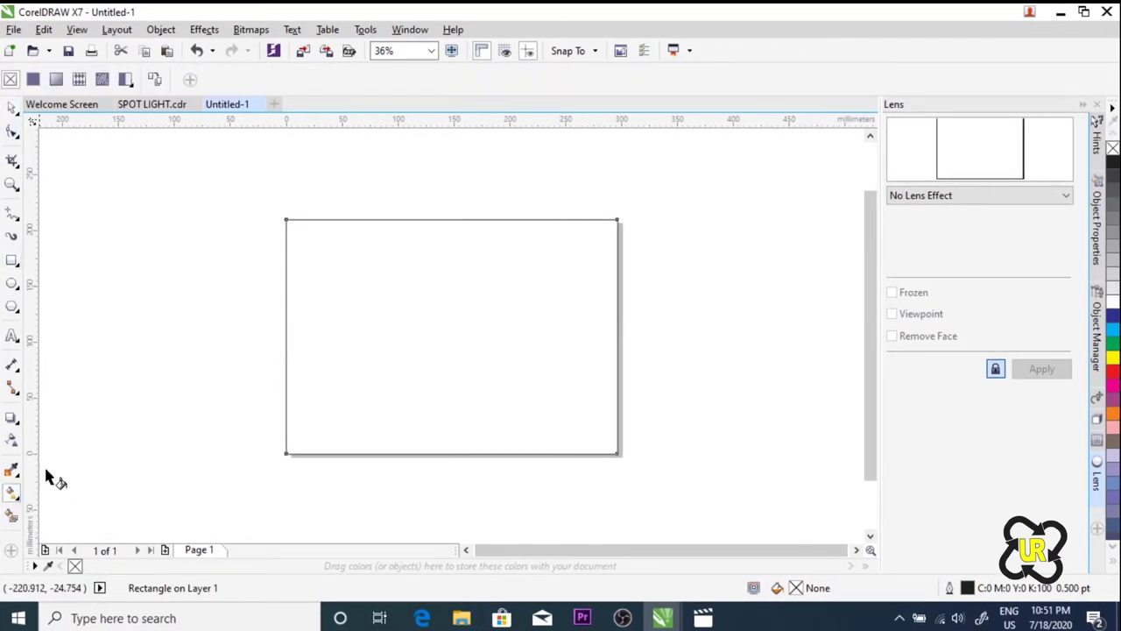
{"action": "left_click", "coordinate": [56, 79]}
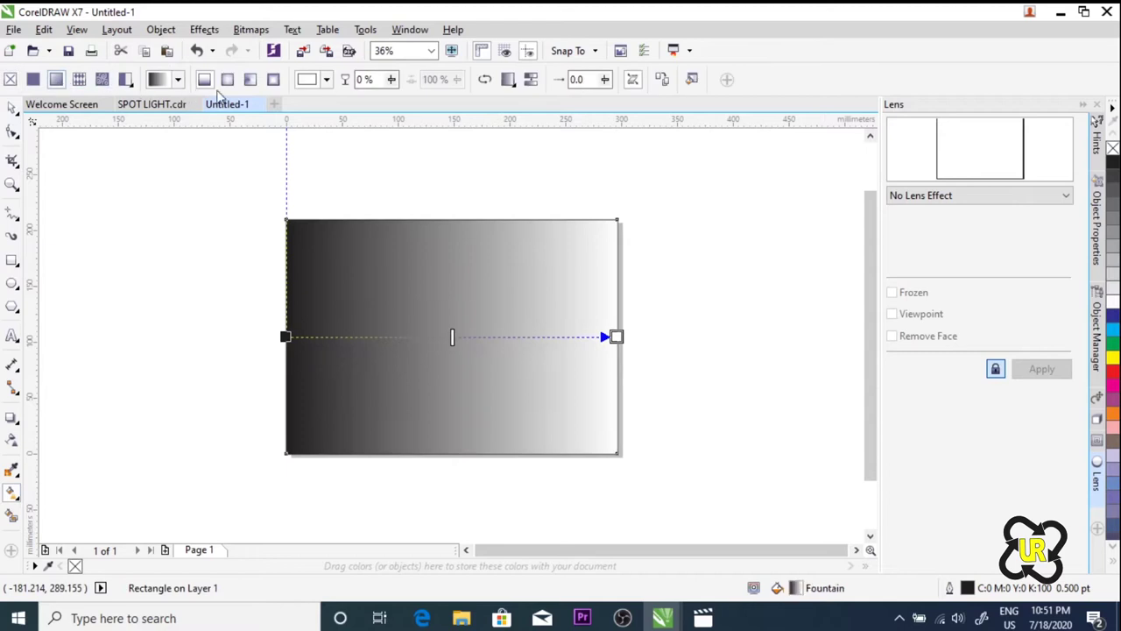
{"action": "left_click", "coordinate": [229, 80]}
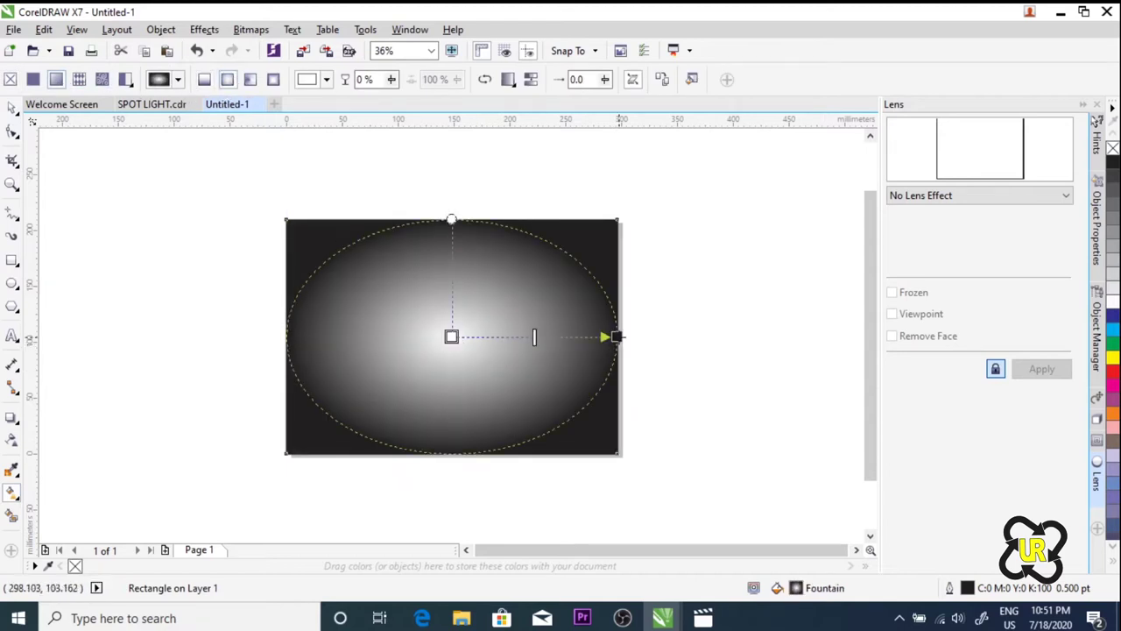
Step: Make the gradient's outer colour black and its centre a dim grey
{"action": "left_click", "coordinate": [615, 336]}
{"action": "left_click", "coordinate": [586, 361]}
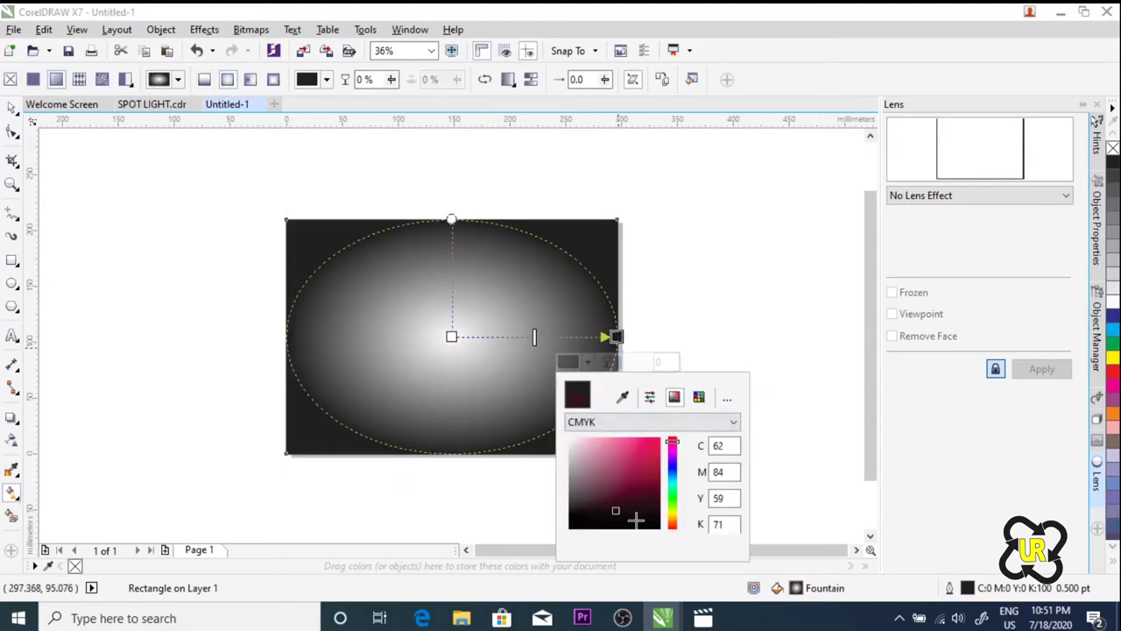
{"action": "left_click", "coordinate": [451, 336]}
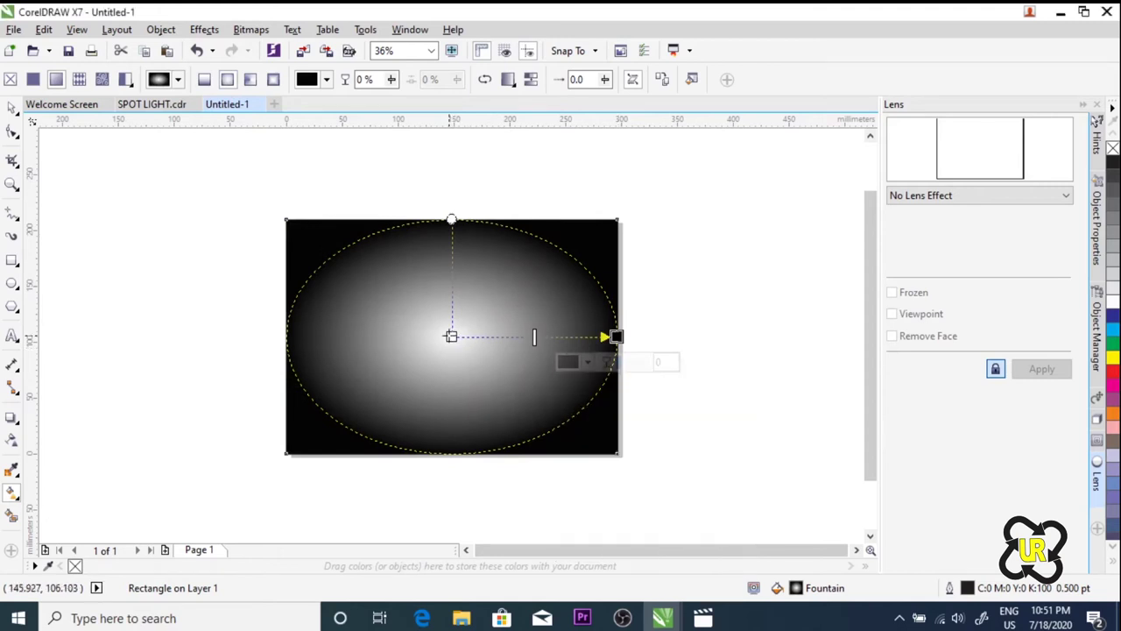
{"action": "left_click", "coordinate": [422, 362]}
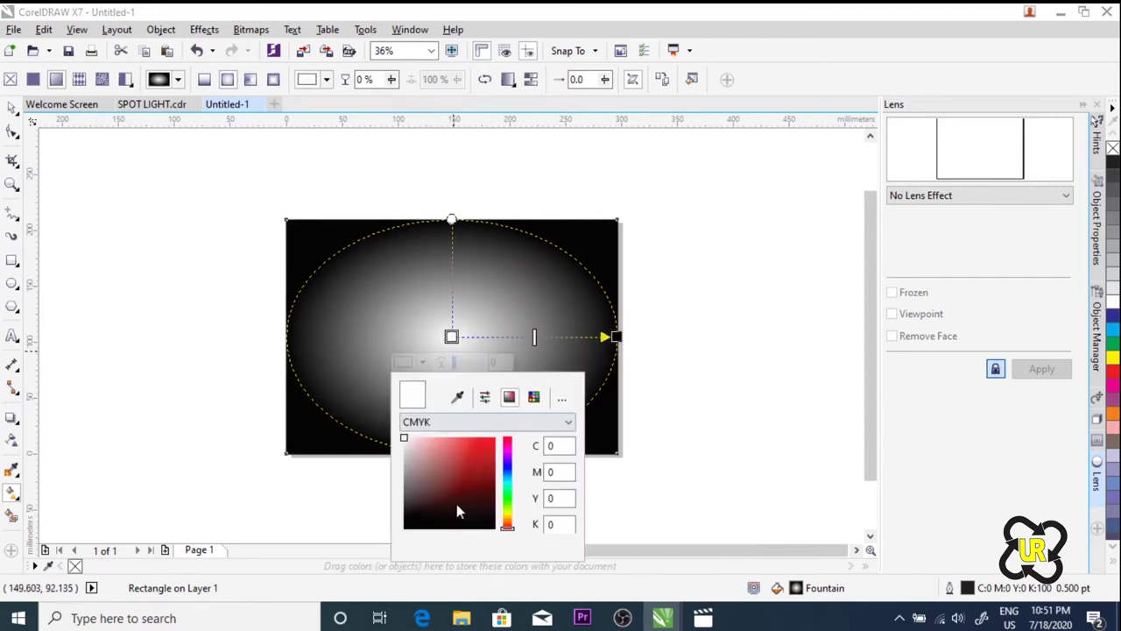
{"action": "left_click", "coordinate": [408, 506]}
{"action": "left_click_drag", "start_coordinate": [410, 509], "coordinate": [404, 498]}
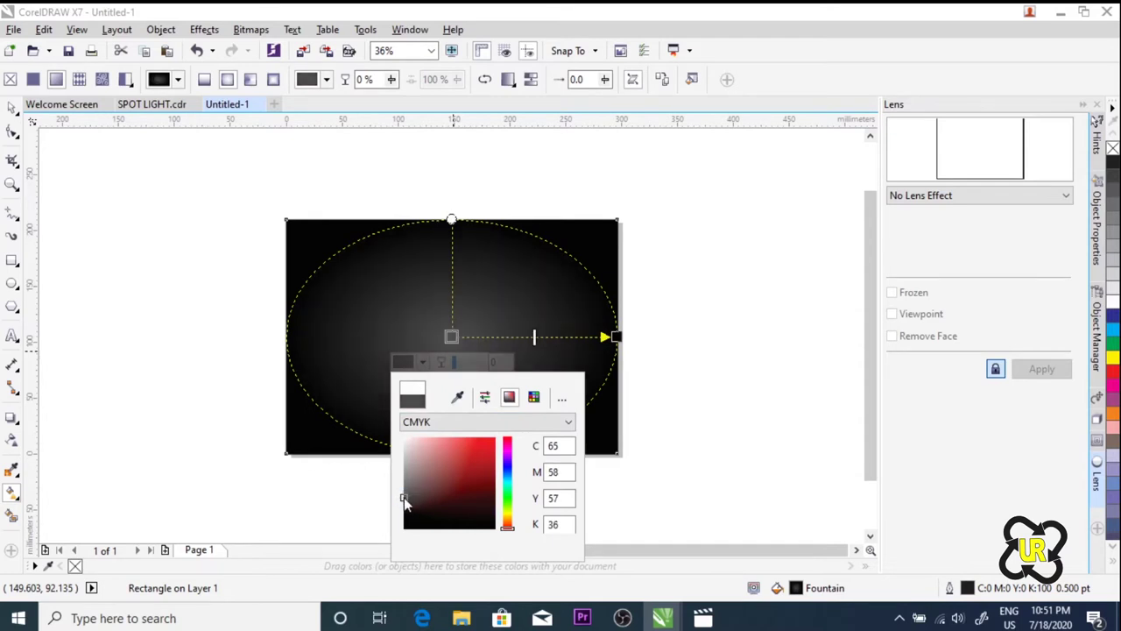
{"action": "left_click", "coordinate": [393, 395]}
{"action": "left_click", "coordinate": [690, 396]}
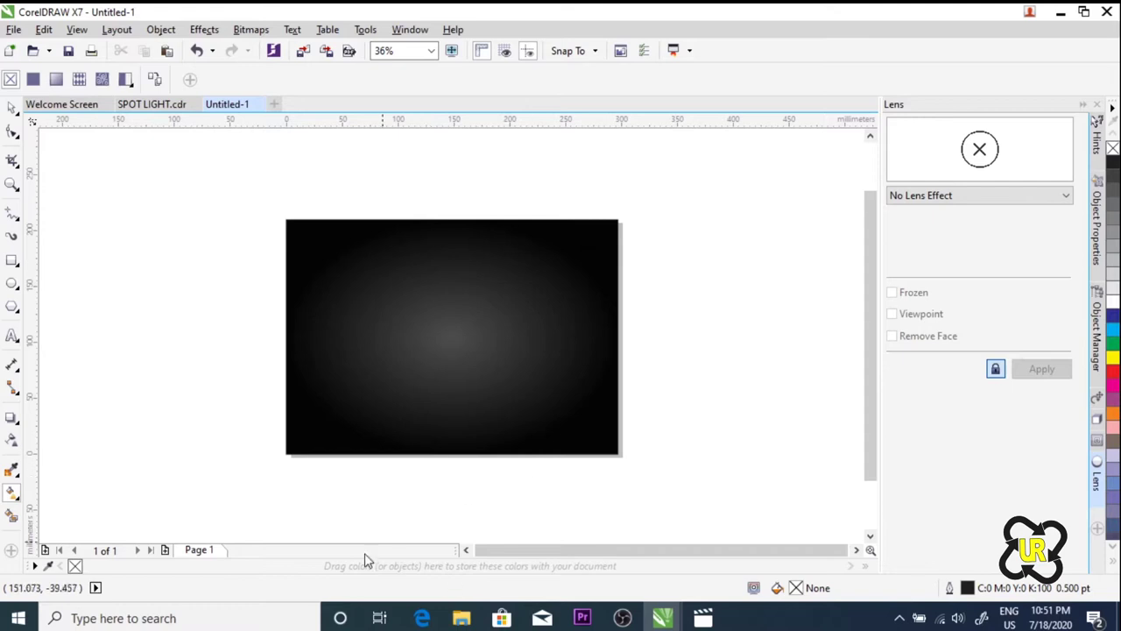
{"action": "left_click", "coordinate": [12, 283]}
Step: Draw a wide flat white ellipse centred on the lower page, with a copy placed slightly lower
{"action": "scroll", "coordinate": [376, 377], "scroll_direction": "up", "scroll_amount": 2}
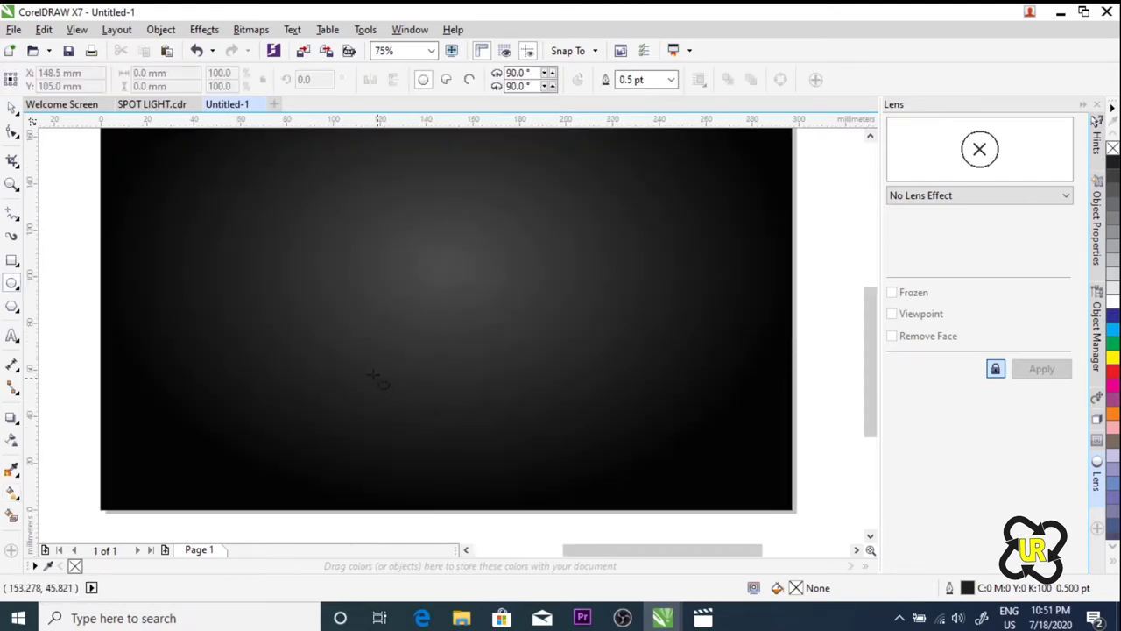
{"action": "left_click_drag", "start_coordinate": [338, 368], "coordinate": [539, 412]}
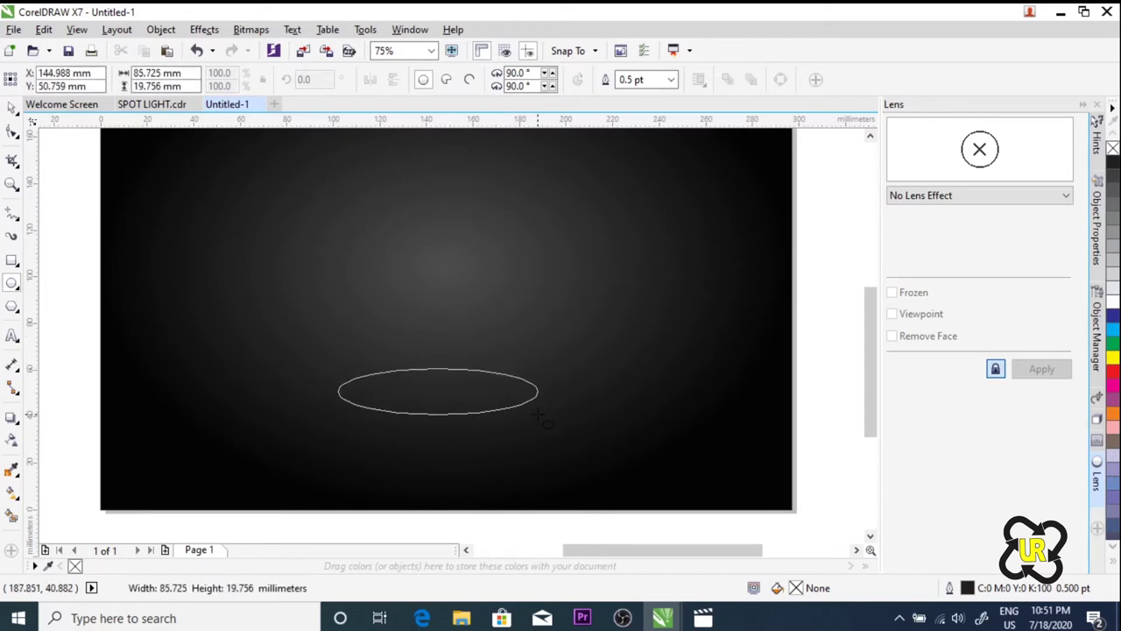
{"action": "left_click_drag", "start_coordinate": [538, 414], "coordinate": [542, 420]}
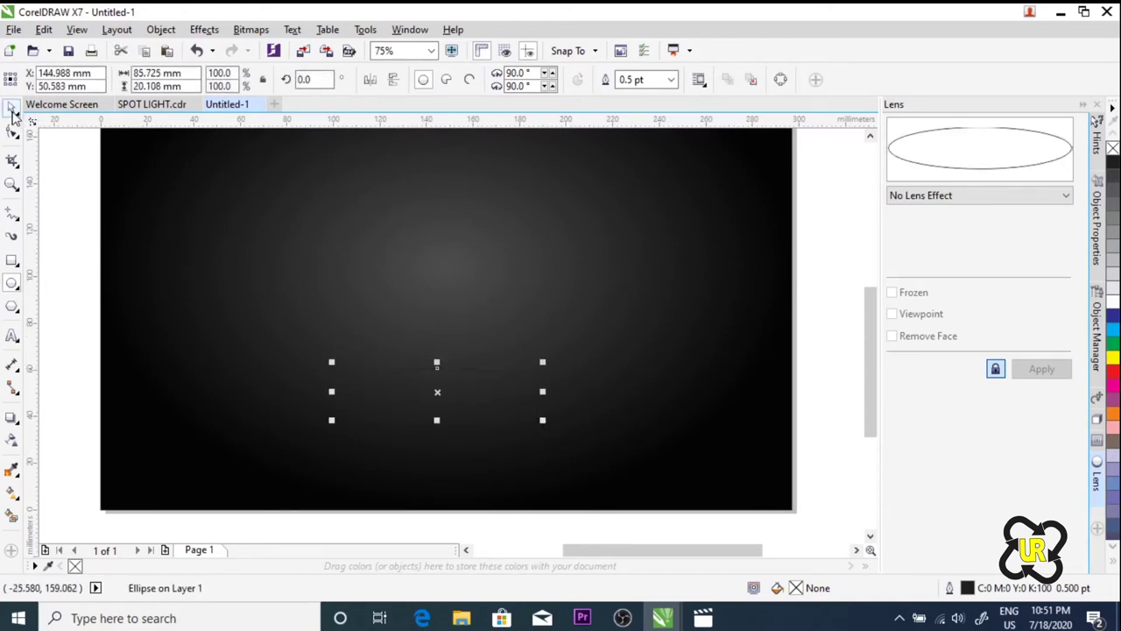
{"action": "left_click_drag", "start_coordinate": [437, 391], "coordinate": [497, 393]}
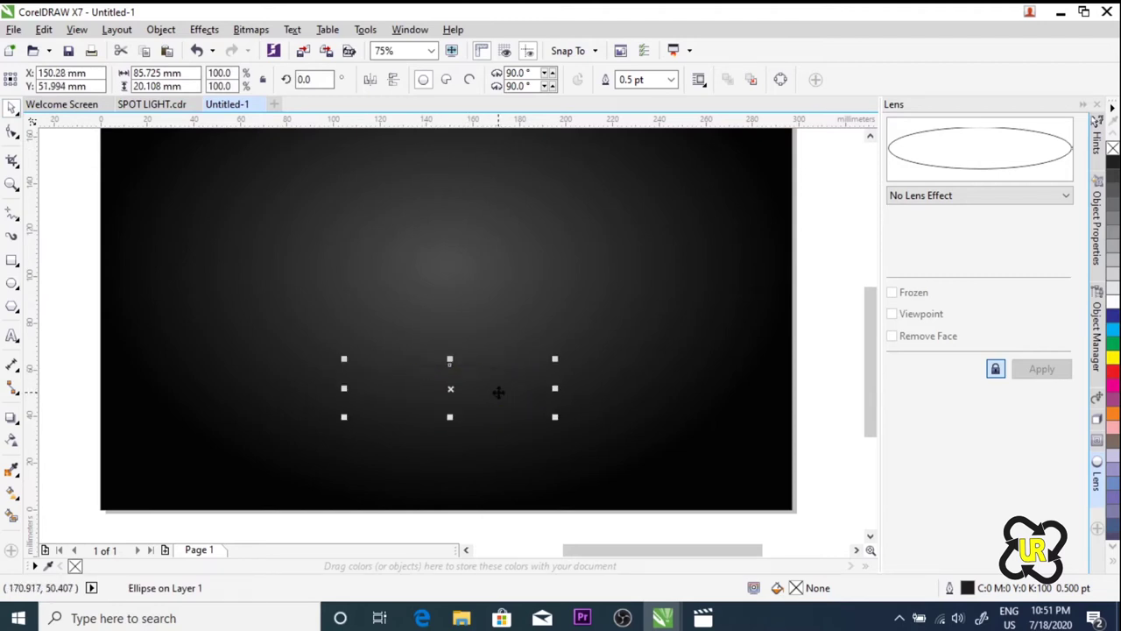
{"action": "left_click", "coordinate": [1110, 301]}
{"action": "left_click_drag", "start_coordinate": [468, 399], "coordinate": [467, 377]}
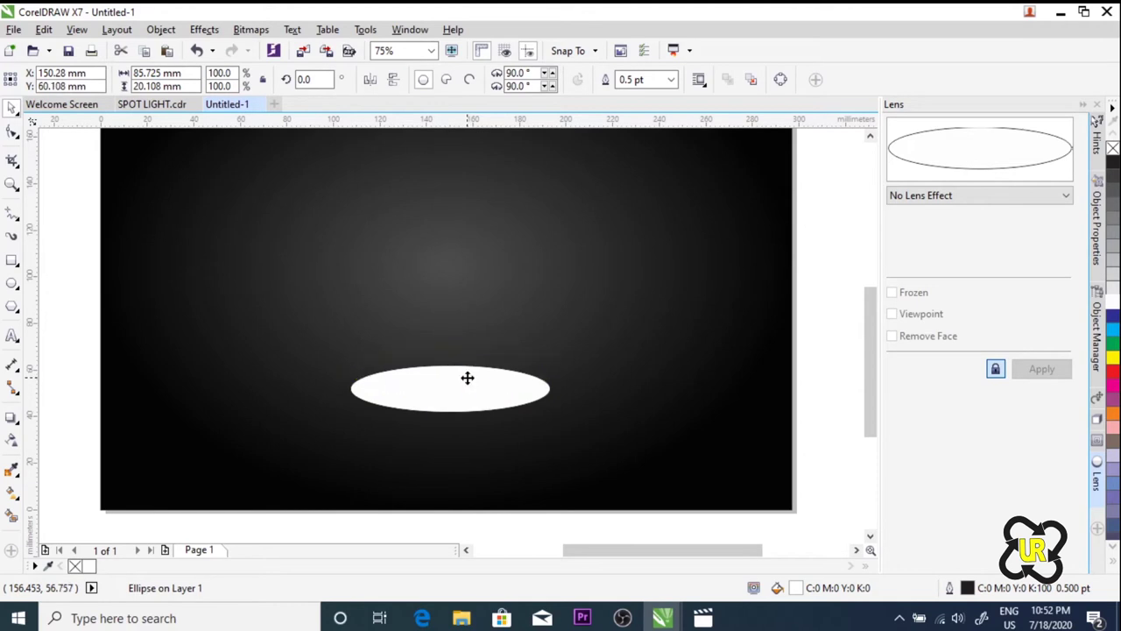
{"action": "left_click", "coordinate": [12, 216]}
Step: Draw vertical lines joining the left edges and the right edges of both ellipses
{"action": "scroll", "coordinate": [371, 388], "scroll_direction": "up", "scroll_amount": 2}
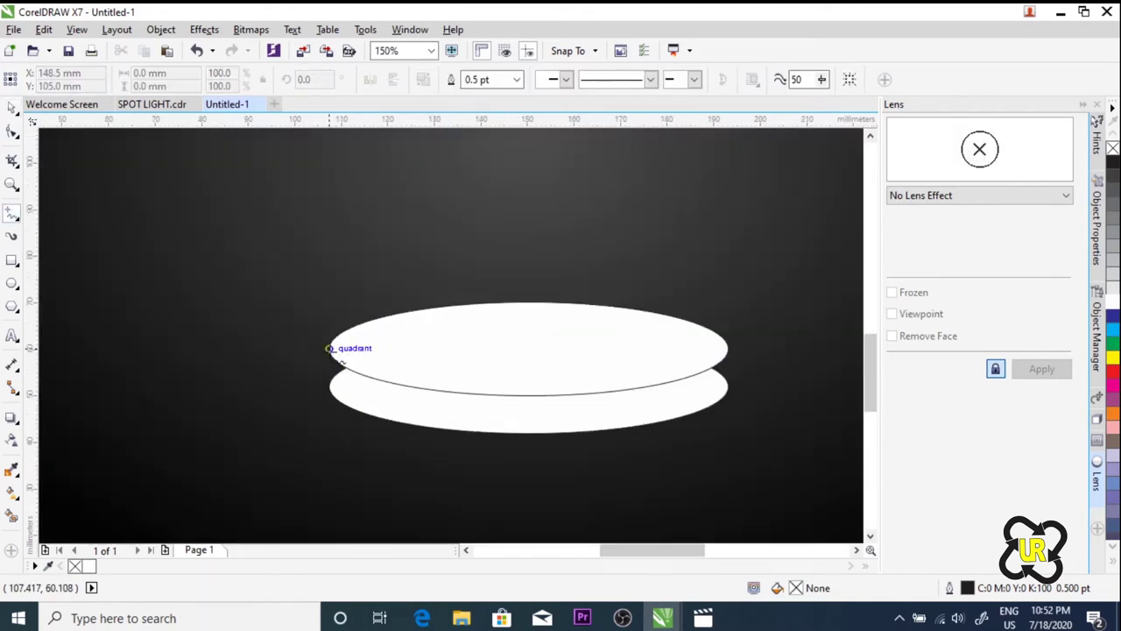
{"action": "left_click", "coordinate": [329, 349]}
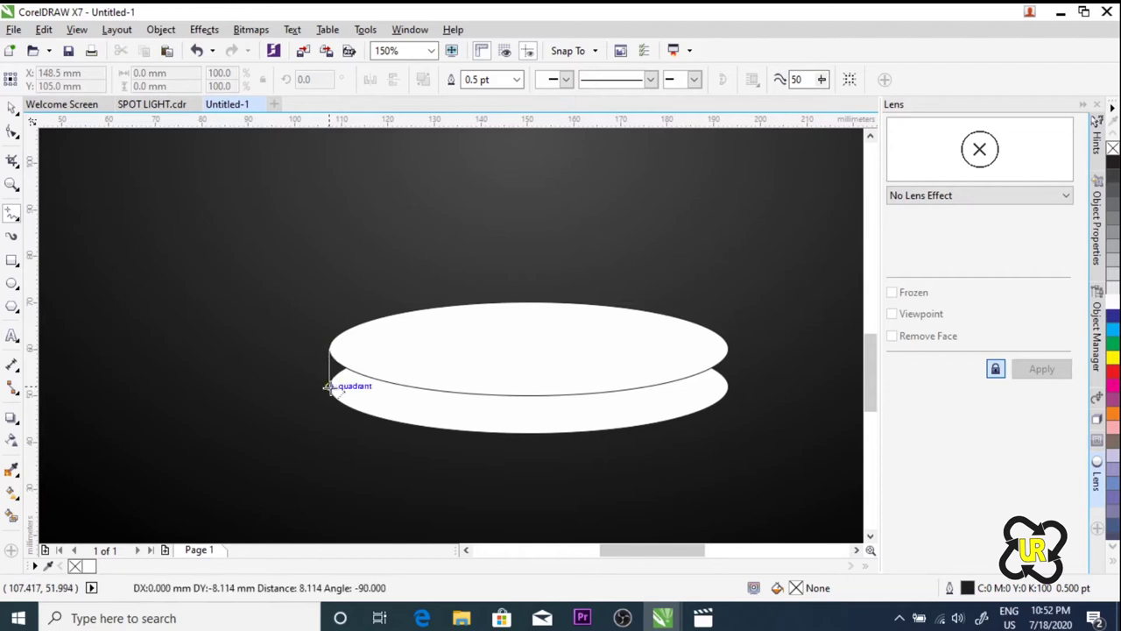
{"action": "left_click", "coordinate": [330, 387]}
{"action": "left_click", "coordinate": [727, 349]}
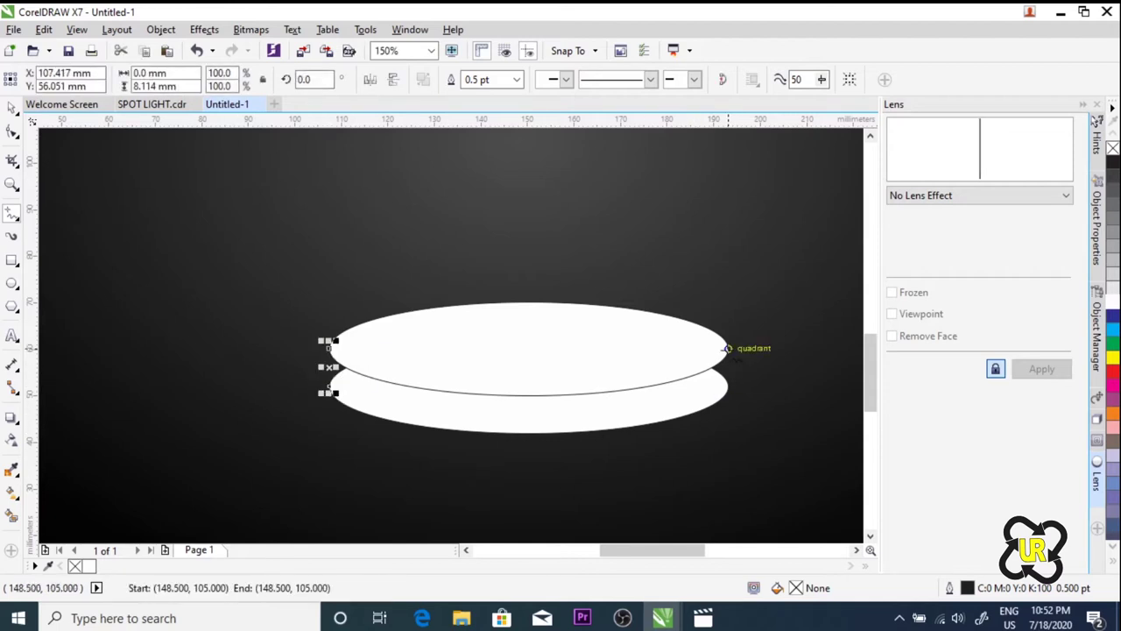
{"action": "left_click", "coordinate": [727, 387]}
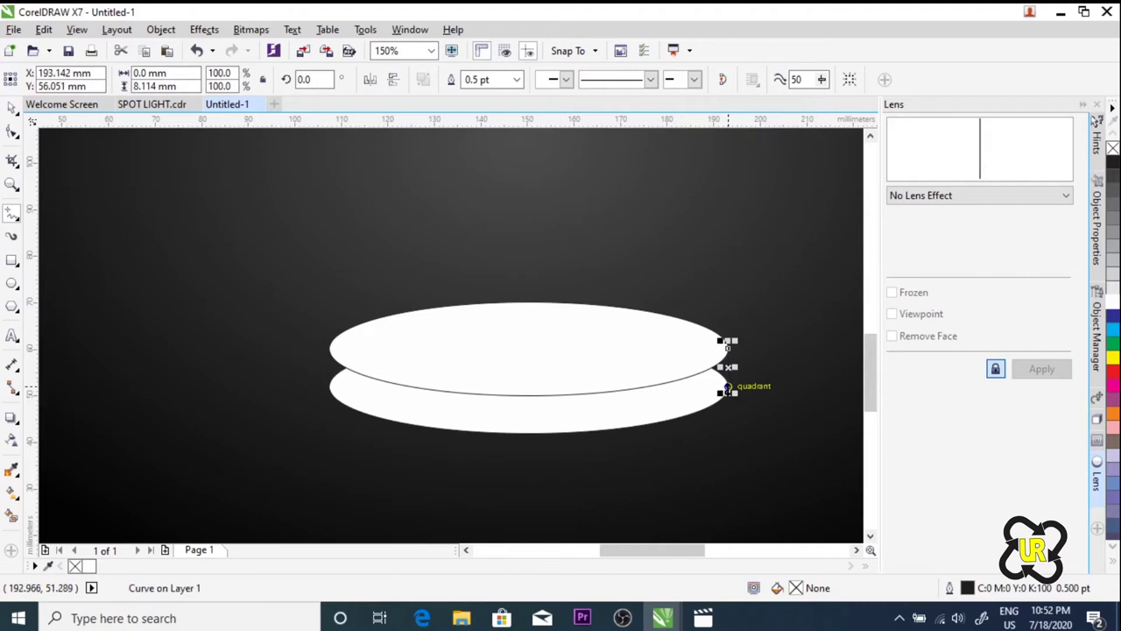
Step: Inspect the background's gradient controls, then select the top white ellipse
{"action": "left_click", "coordinate": [12, 109]}
{"action": "left_click", "coordinate": [216, 451]}
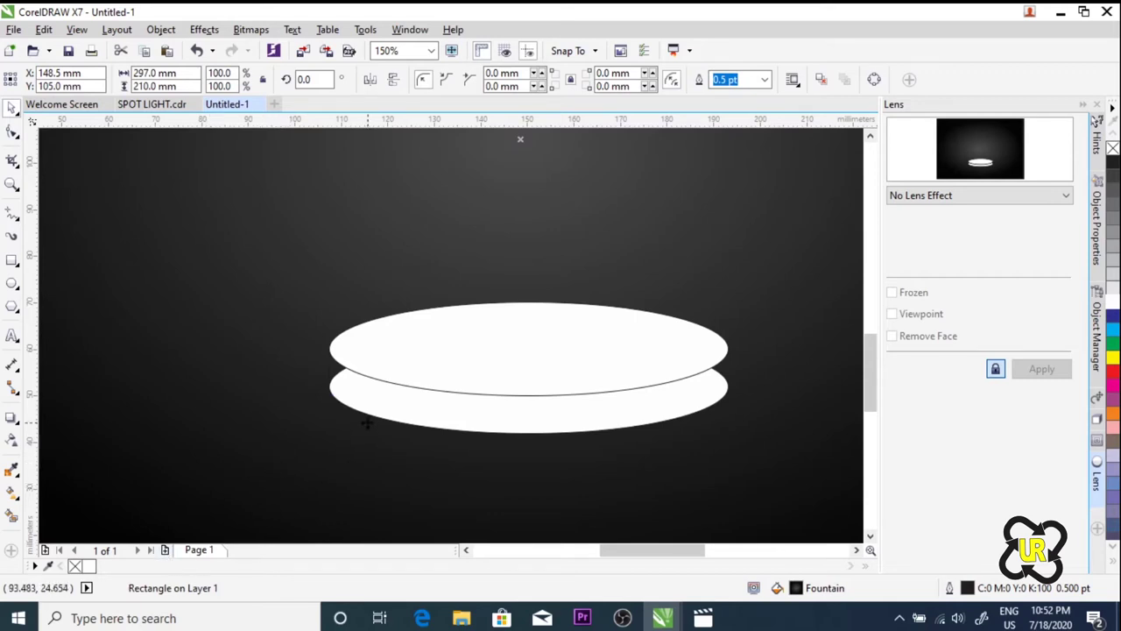
{"action": "left_click", "coordinate": [11, 496]}
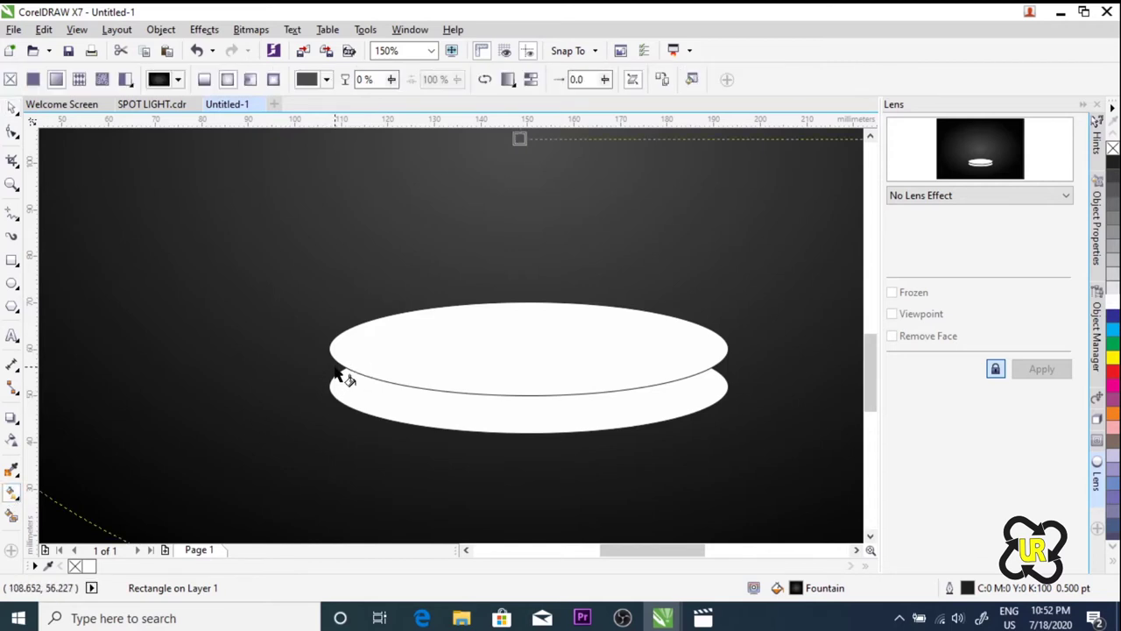
{"action": "left_click", "coordinate": [339, 376]}
{"action": "scroll", "coordinate": [339, 394], "scroll_direction": "down", "scroll_amount": 2}
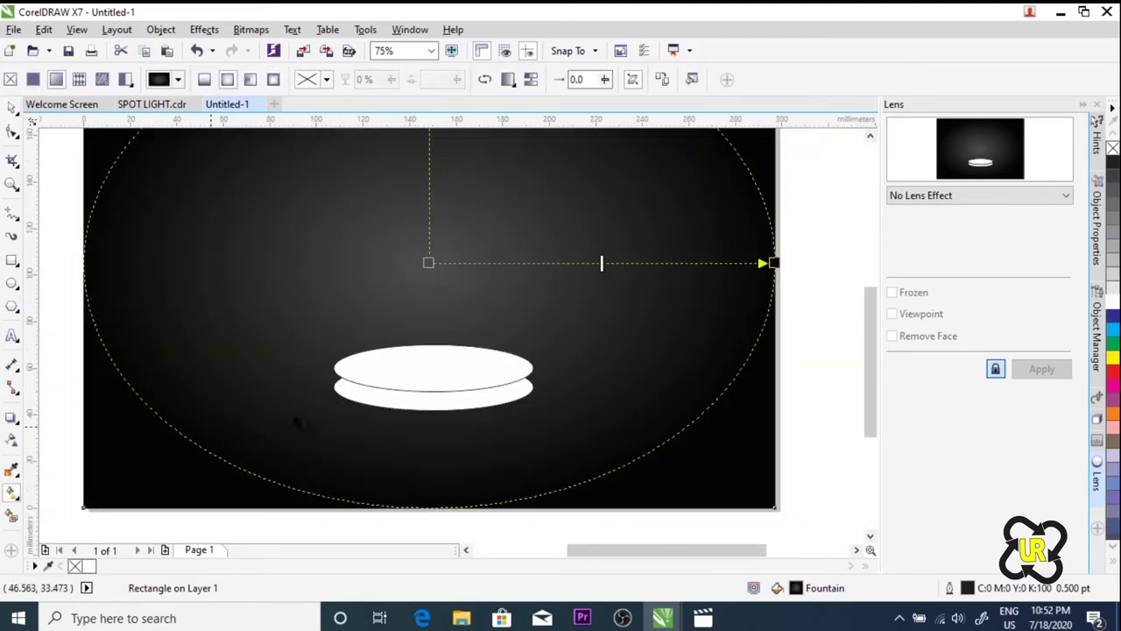
{"action": "left_click", "coordinate": [401, 380]}
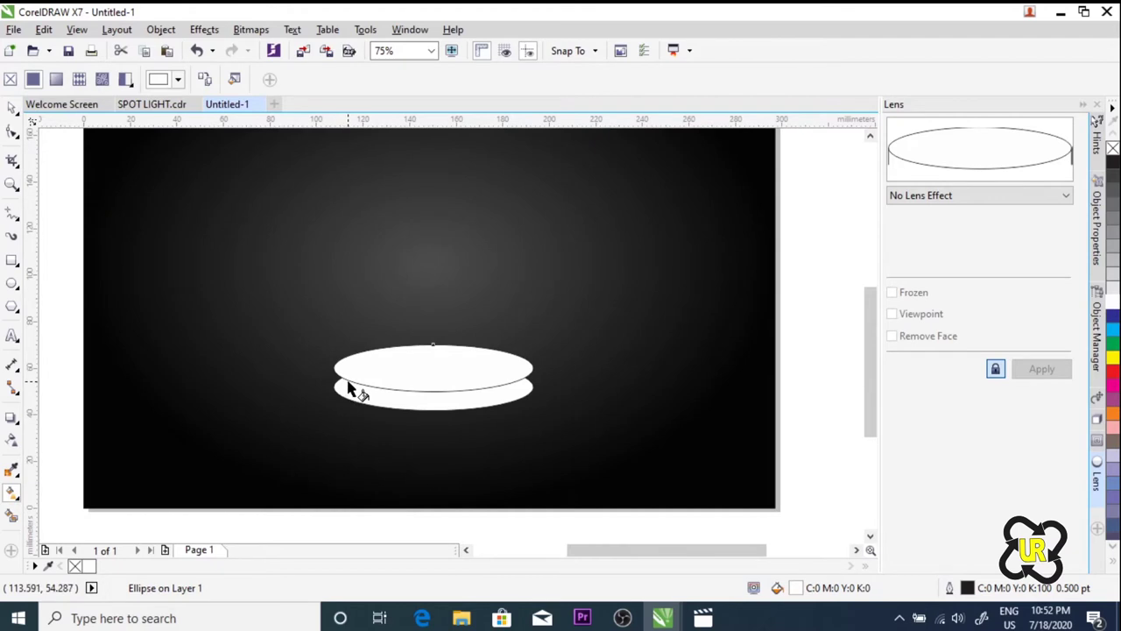
{"action": "scroll", "coordinate": [342, 390], "scroll_direction": "up", "scroll_amount": 2}
{"action": "scroll", "coordinate": [324, 373], "scroll_direction": "up", "scroll_amount": 2}
{"action": "left_click", "coordinate": [12, 514]}
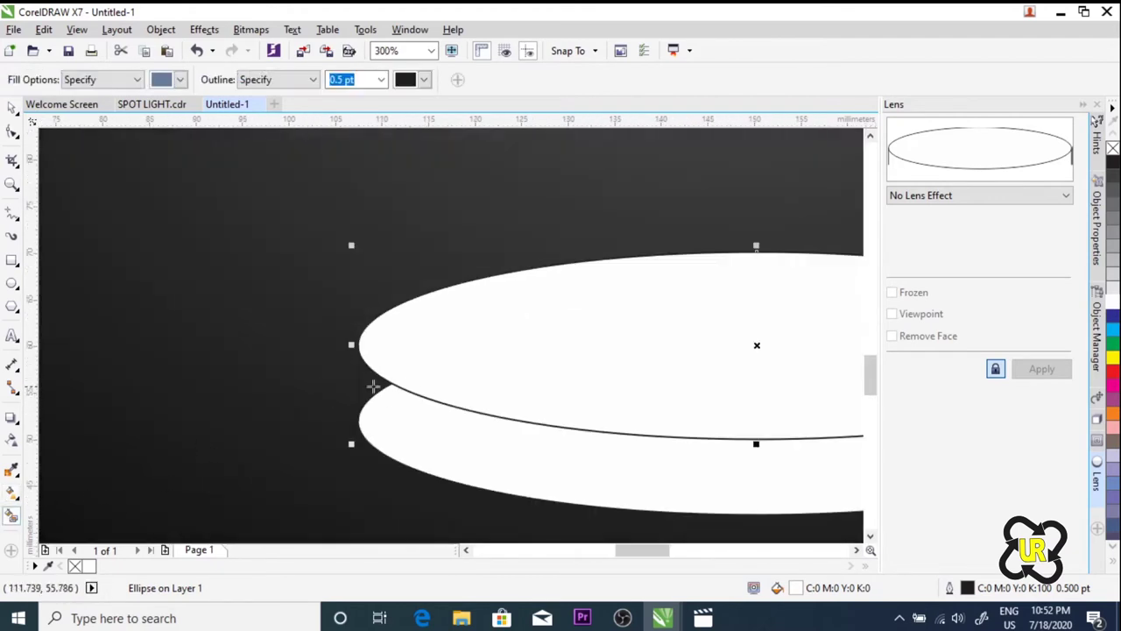
Step: Smart-fill the left gap, right gap, curved band and top ellipse grey-blue
{"action": "left_click", "coordinate": [368, 383]}
{"action": "scroll", "coordinate": [260, 411], "scroll_direction": "down", "scroll_amount": 2}
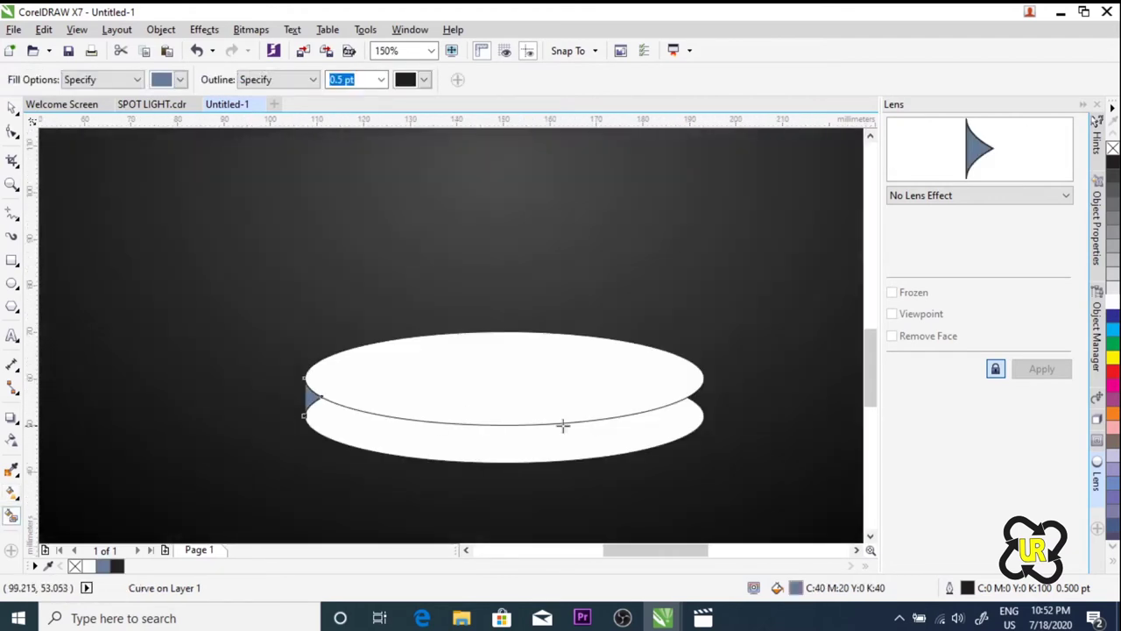
{"action": "left_click", "coordinate": [698, 398]}
{"action": "left_click", "coordinate": [635, 441]}
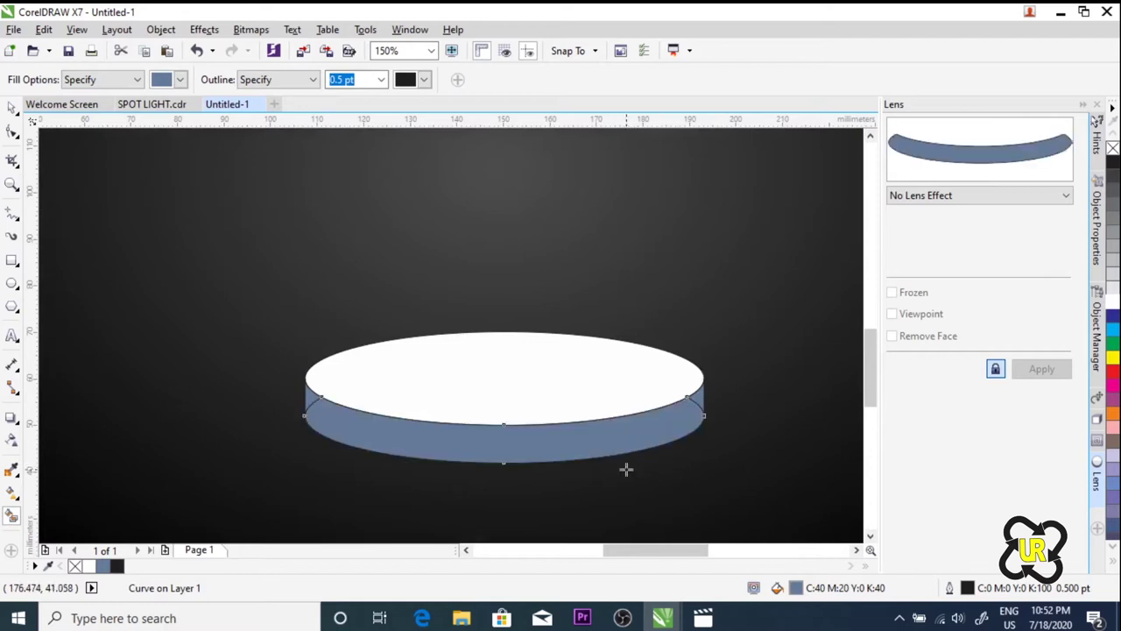
{"action": "left_click", "coordinate": [485, 397]}
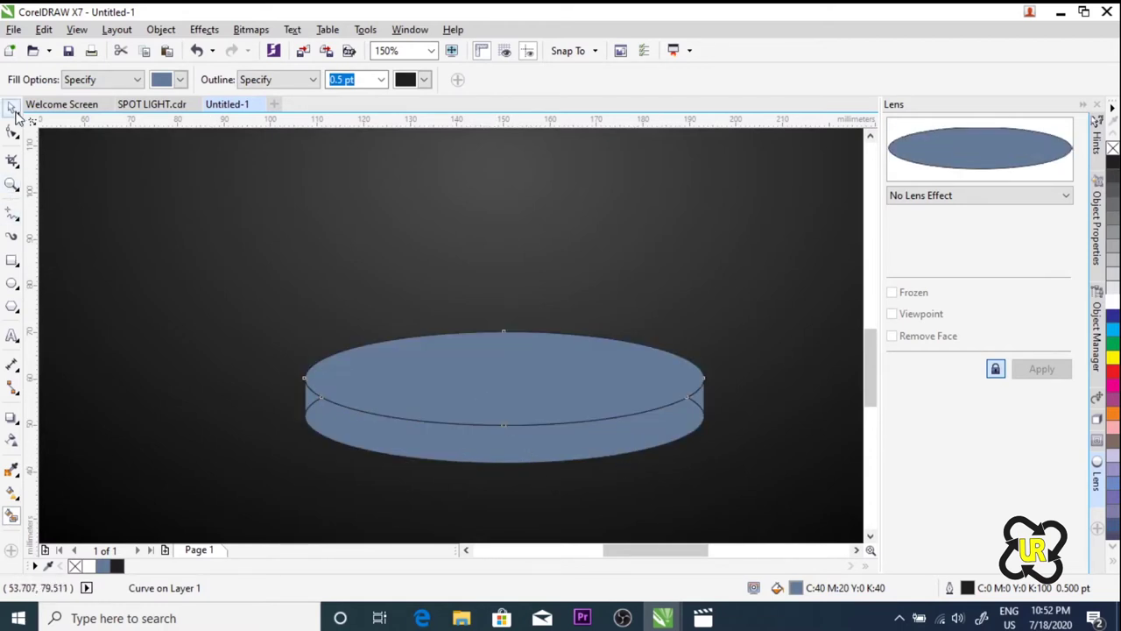
Step: Weld the left and right side pieces into one shape, then select the background
{"action": "left_click", "coordinate": [12, 107]}
{"action": "left_click", "coordinate": [300, 401]}
{"action": "left_click", "coordinate": [302, 399]}
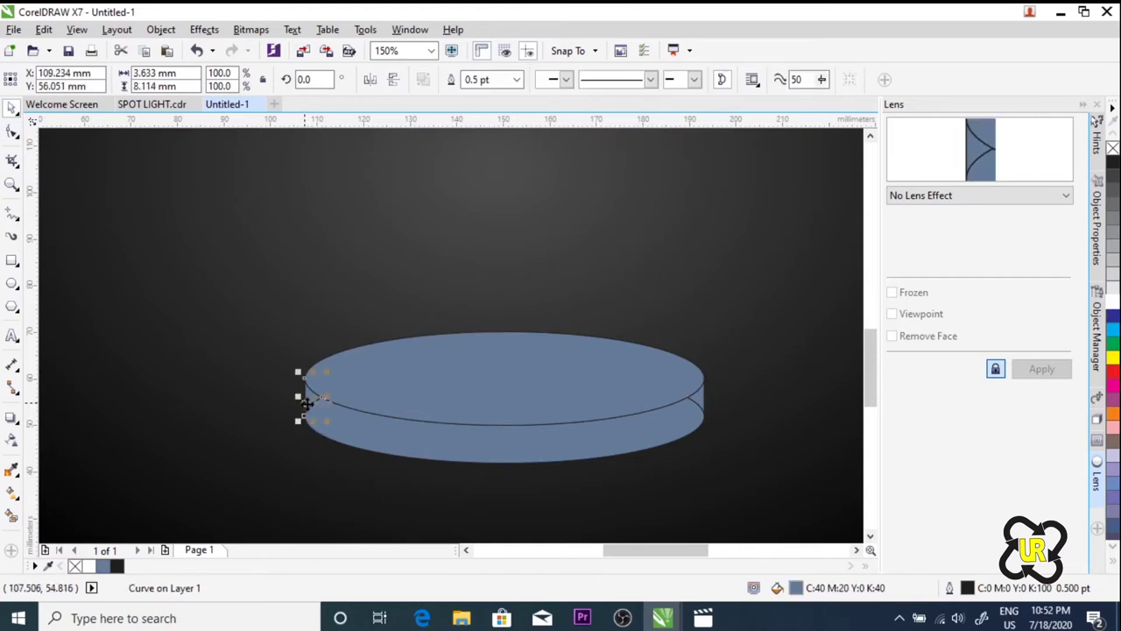
{"action": "left_click", "coordinate": [701, 405], "text": "shift"}
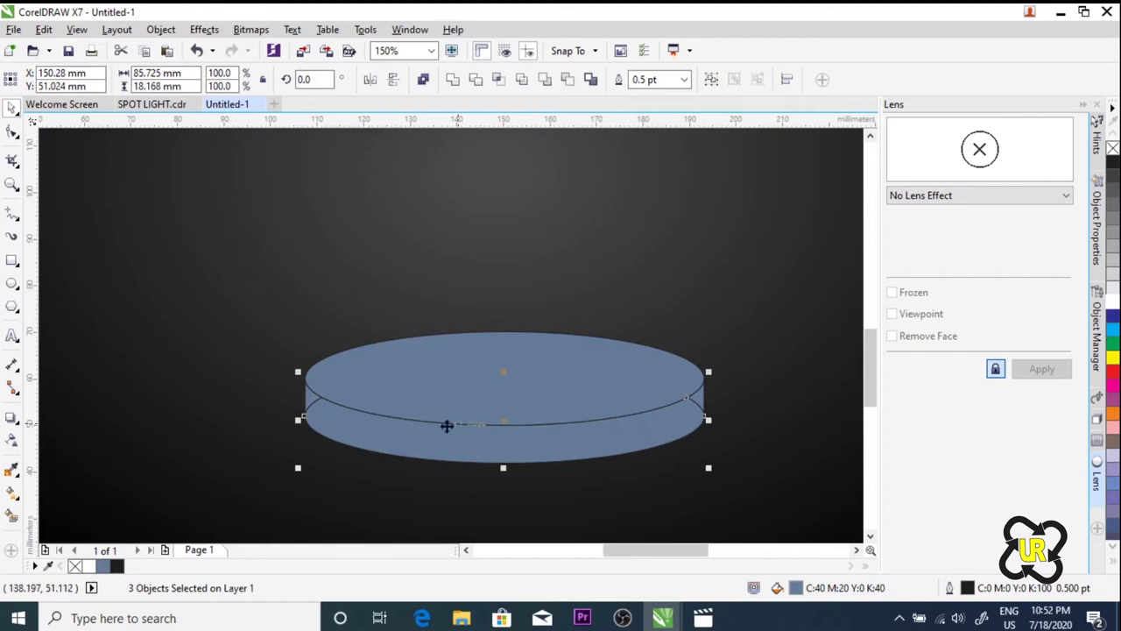
{"action": "left_click", "coordinate": [452, 81]}
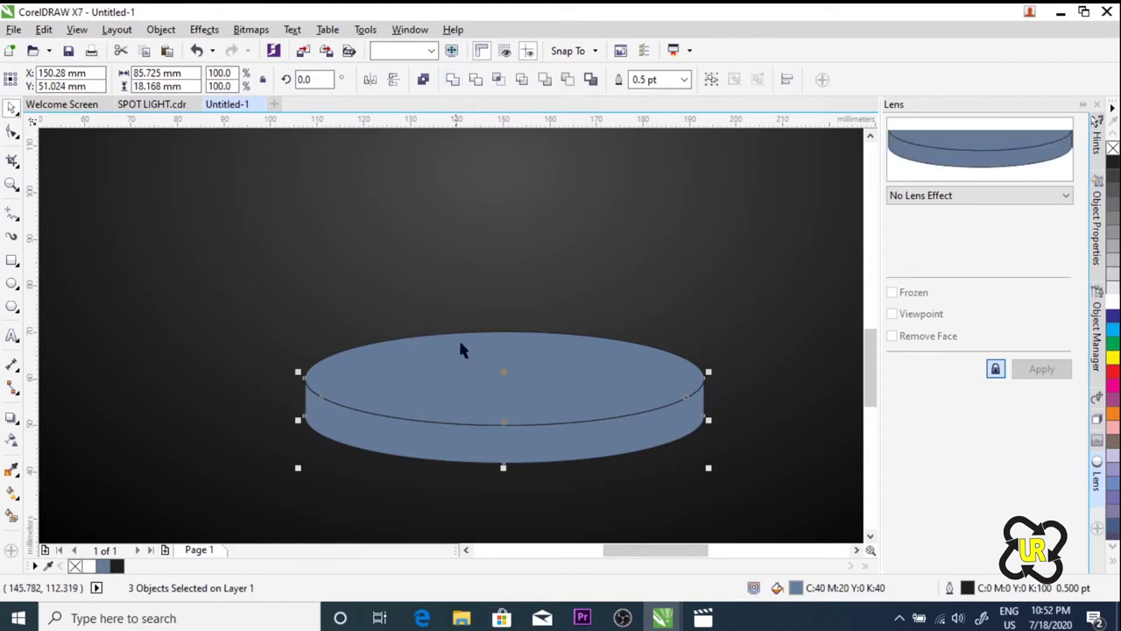
{"action": "left_click", "coordinate": [298, 309]}
{"action": "left_click", "coordinate": [415, 428]}
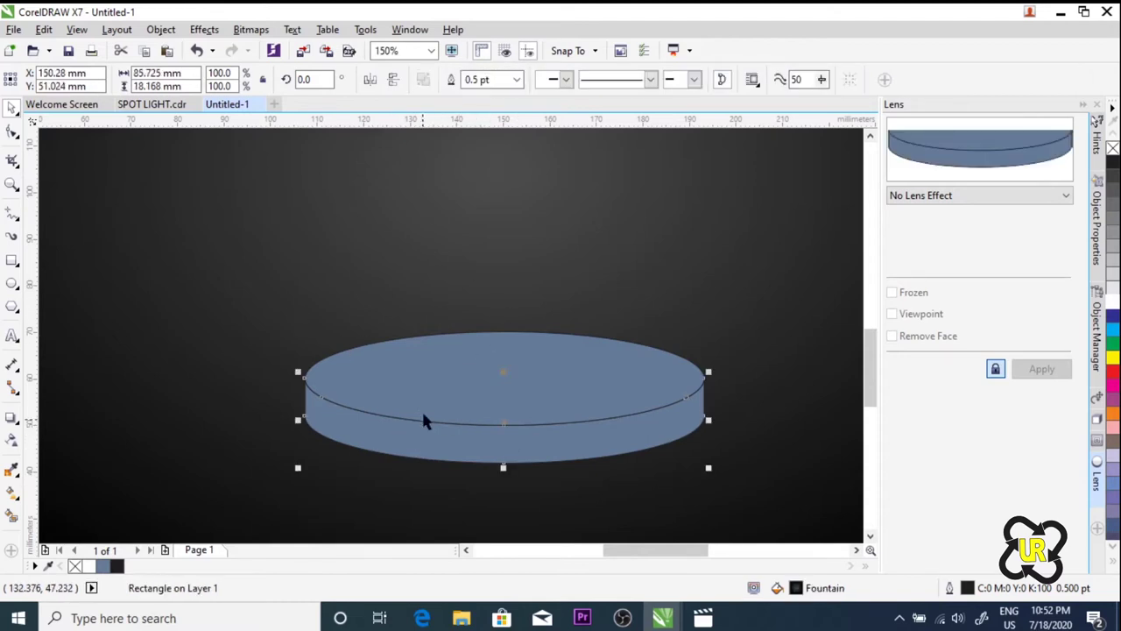
{"action": "left_click", "coordinate": [11, 492]}
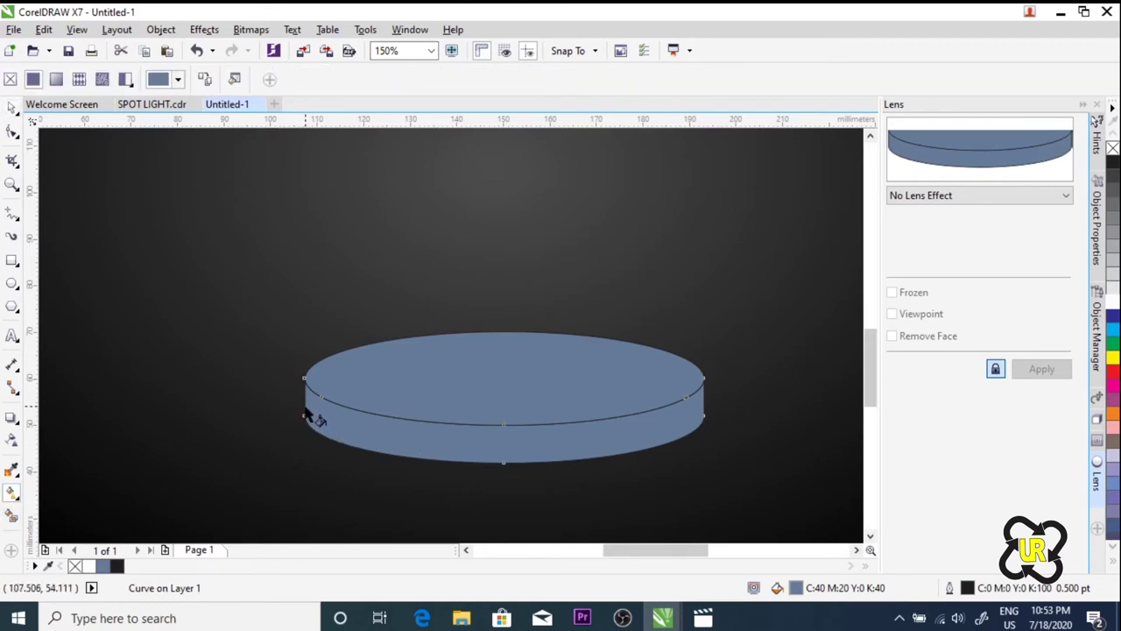
Step: Drag a fountain fill across the pedestal side with a near-white left end
{"action": "left_click_drag", "start_coordinate": [303, 406], "coordinate": [703, 397]}
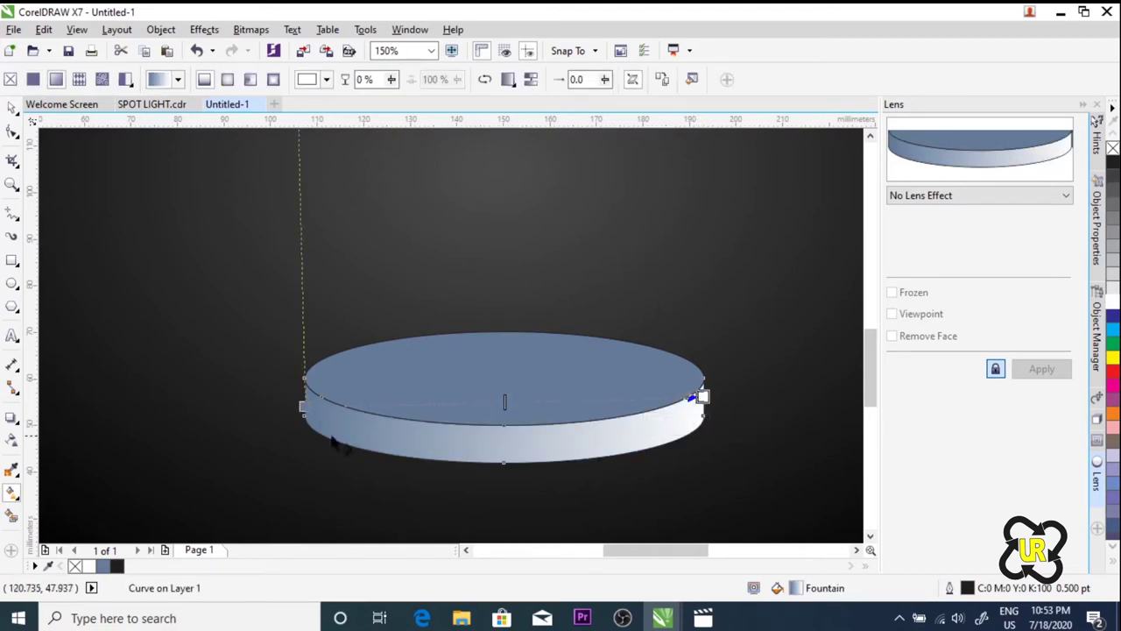
{"action": "left_click", "coordinate": [302, 405]}
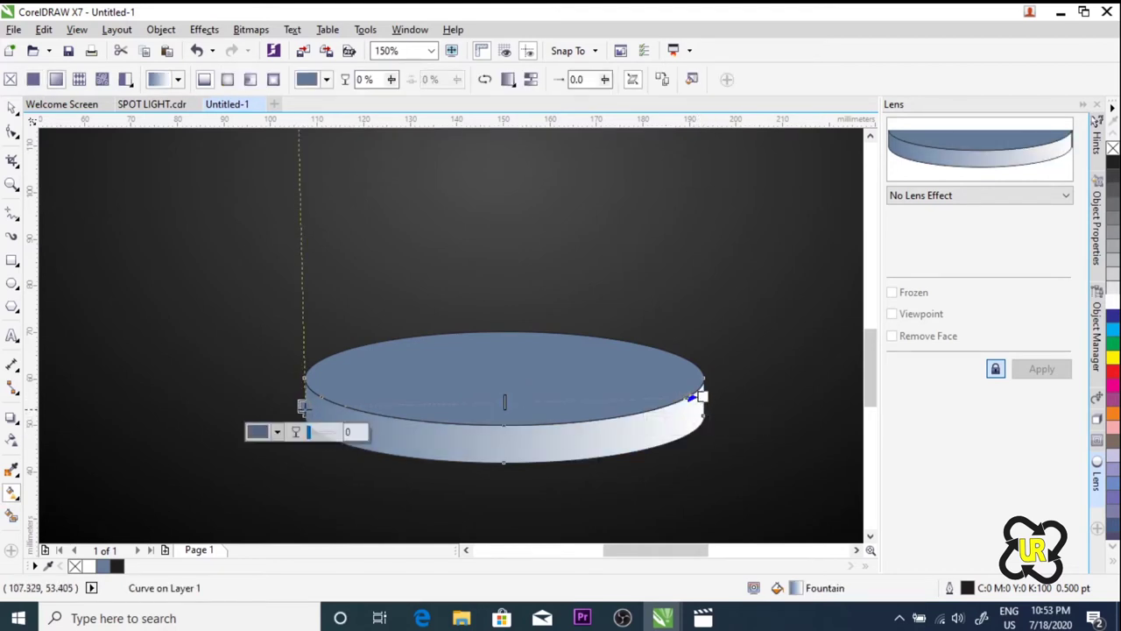
{"action": "left_click", "coordinate": [257, 432]}
{"action": "left_click_drag", "start_coordinate": [286, 336], "coordinate": [251, 297]}
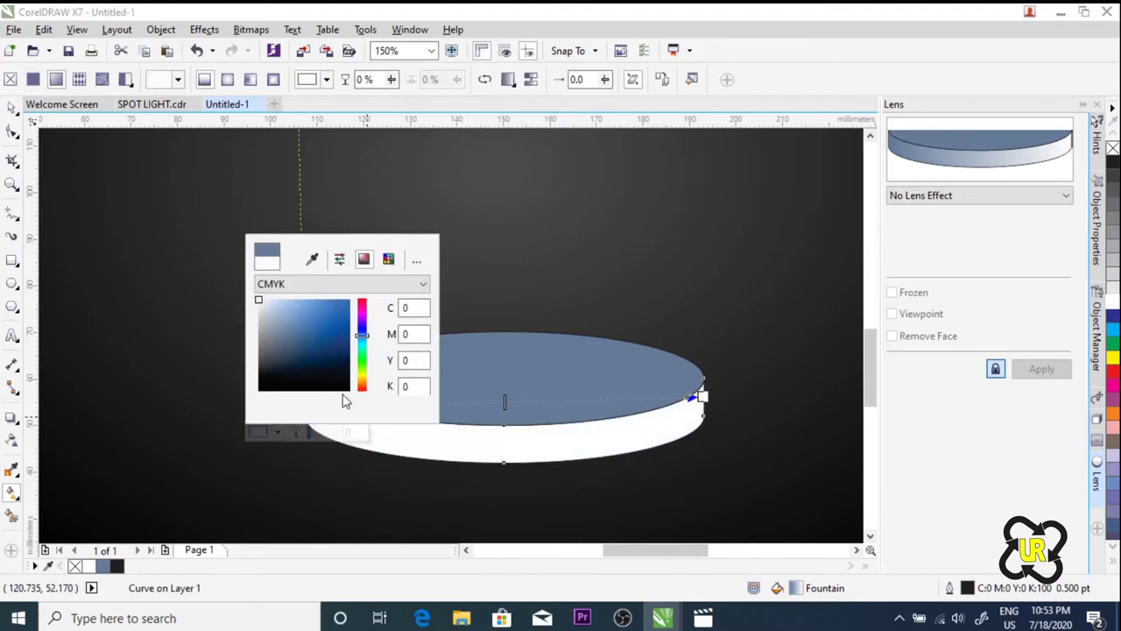
{"action": "left_click", "coordinate": [646, 404]}
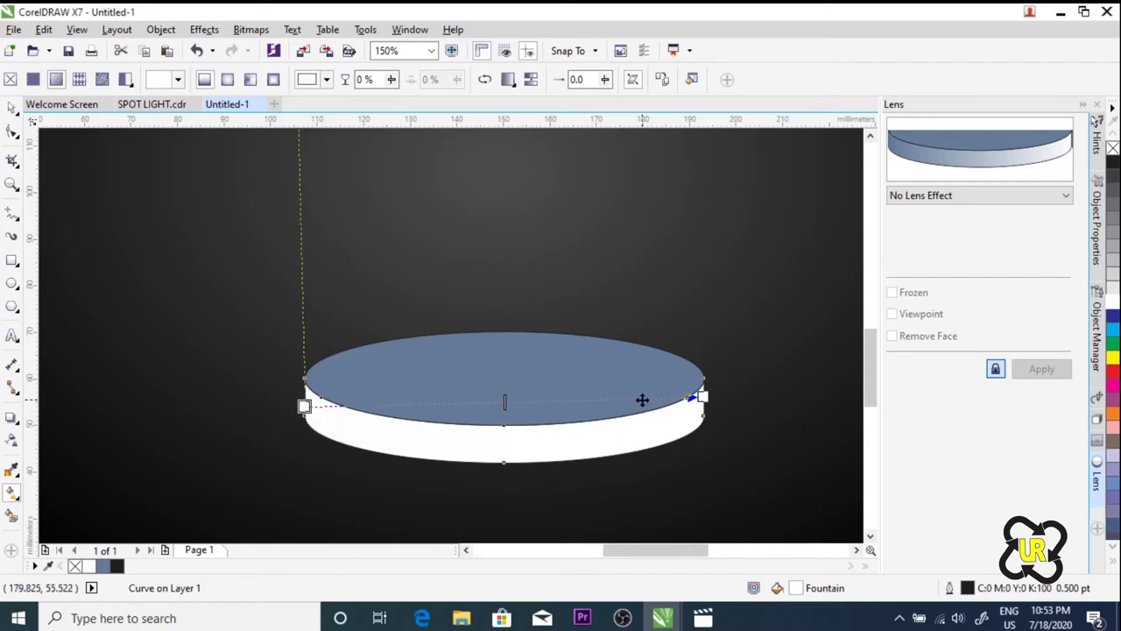
Step: Add black gradient nodes near the right and left ends of the side band
{"action": "double_click", "coordinate": [642, 399]}
{"action": "left_click", "coordinate": [612, 424]}
{"action": "left_click_drag", "start_coordinate": [609, 364], "coordinate": [593, 382]}
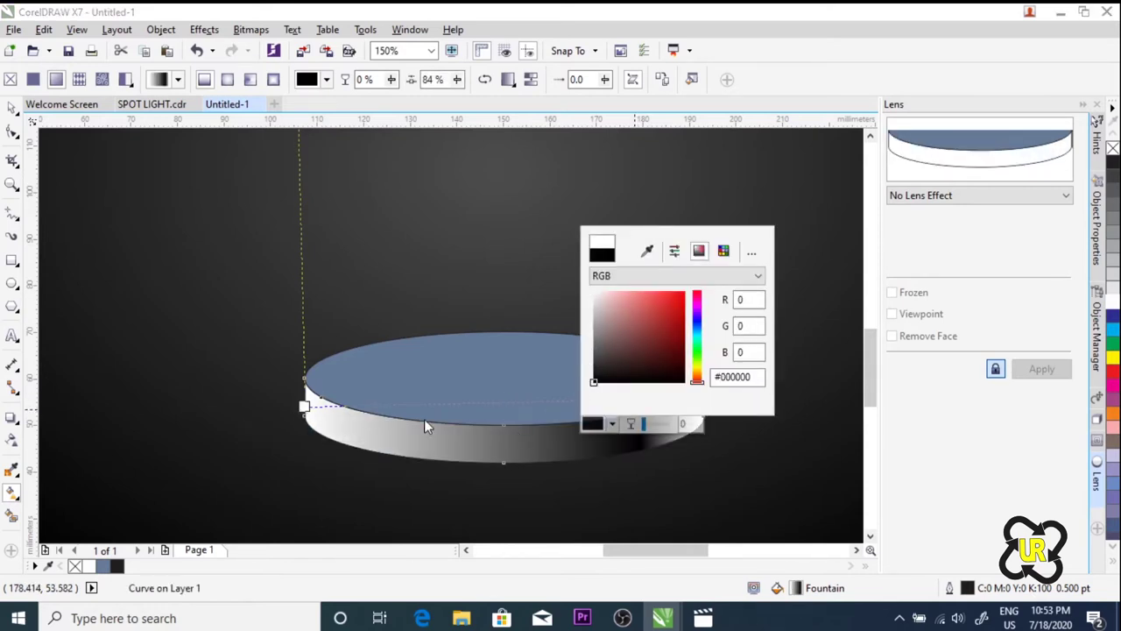
{"action": "left_click", "coordinate": [392, 405]}
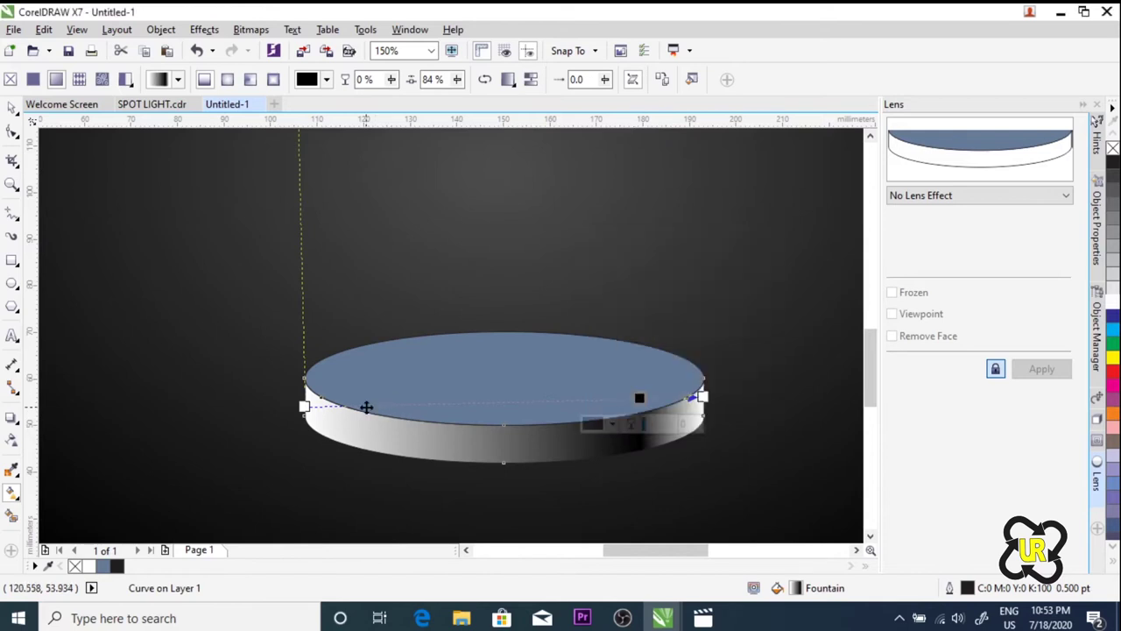
{"action": "double_click", "coordinate": [363, 405]}
{"action": "left_click", "coordinate": [337, 430]}
{"action": "left_click_drag", "start_coordinate": [353, 368], "coordinate": [311, 385]}
{"action": "left_click", "coordinate": [520, 402]}
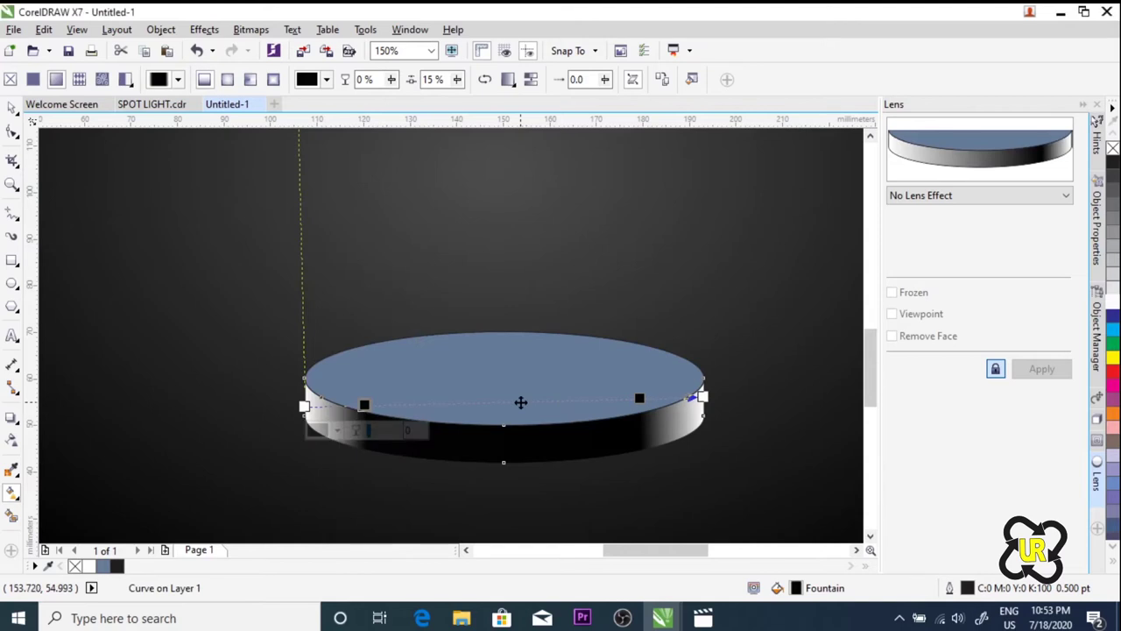
Step: Add white highlight nodes at 63% and 37% of the side gradient
{"action": "double_click", "coordinate": [516, 401]}
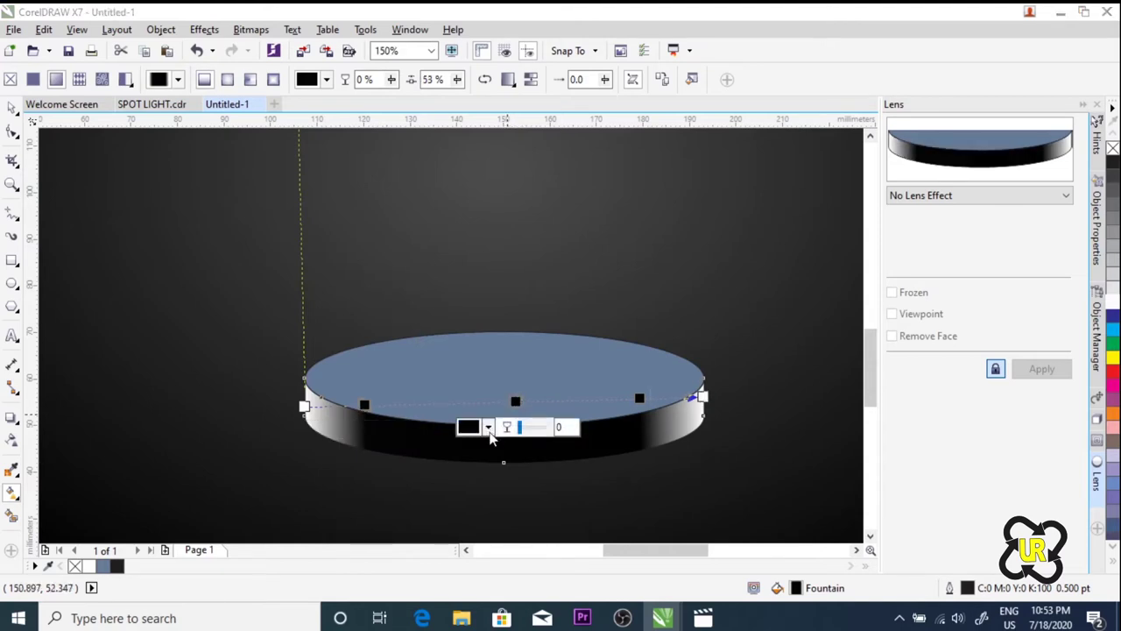
{"action": "left_click", "coordinate": [486, 429]}
{"action": "left_click_drag", "start_coordinate": [489, 332], "coordinate": [450, 290]}
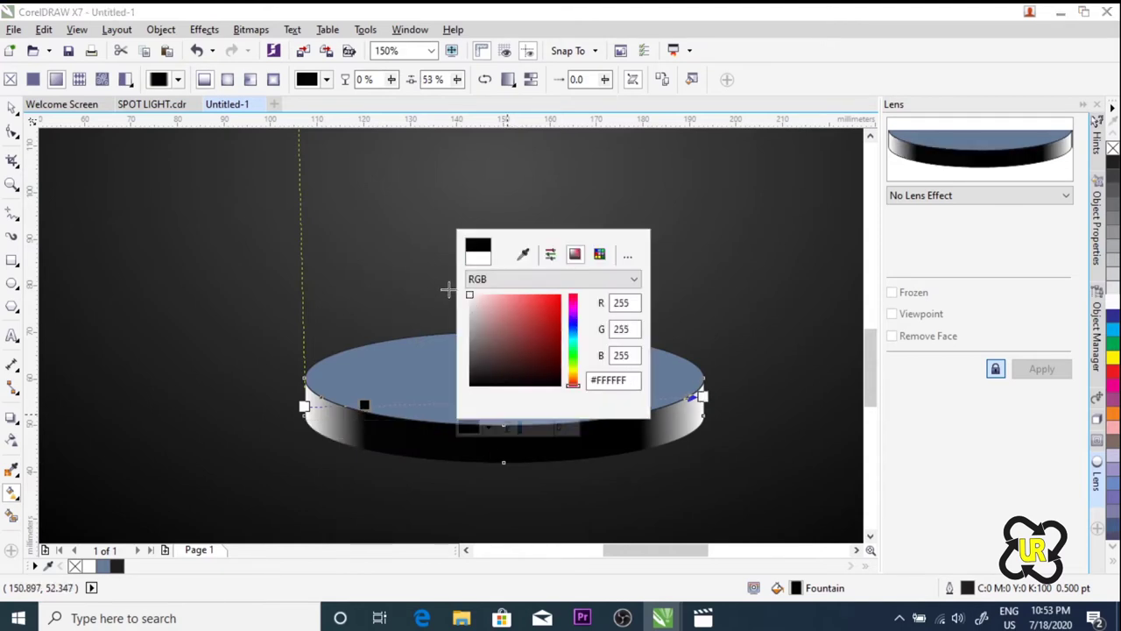
{"action": "left_click", "coordinate": [597, 459]}
{"action": "left_click_drag", "start_coordinate": [516, 401], "coordinate": [556, 400]}
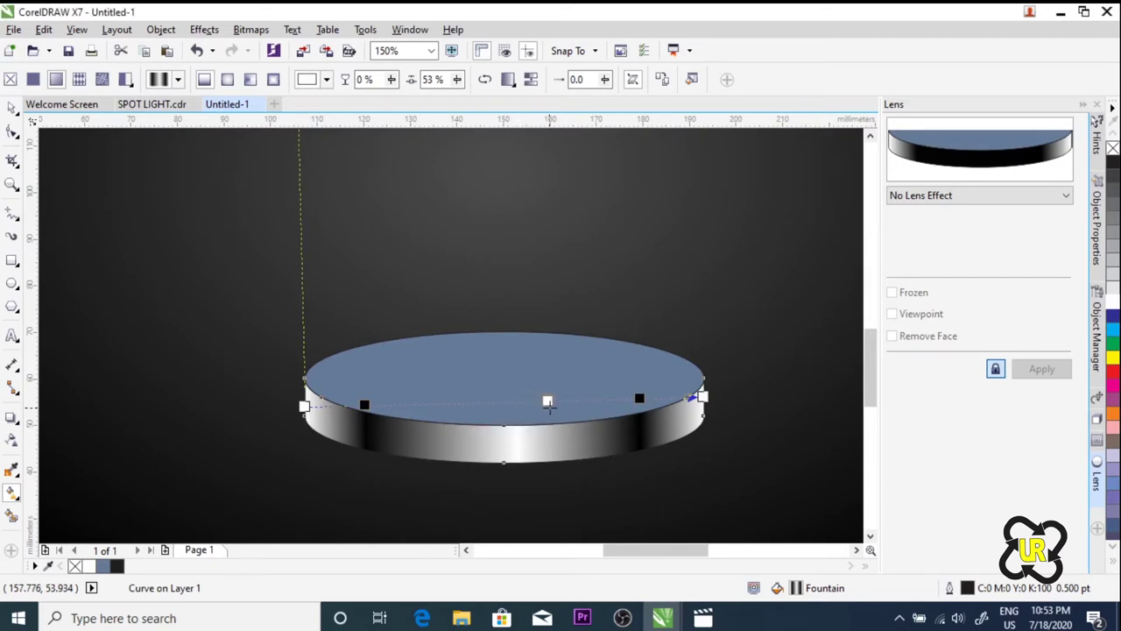
{"action": "double_click", "coordinate": [452, 403]}
{"action": "left_click", "coordinate": [424, 428]}
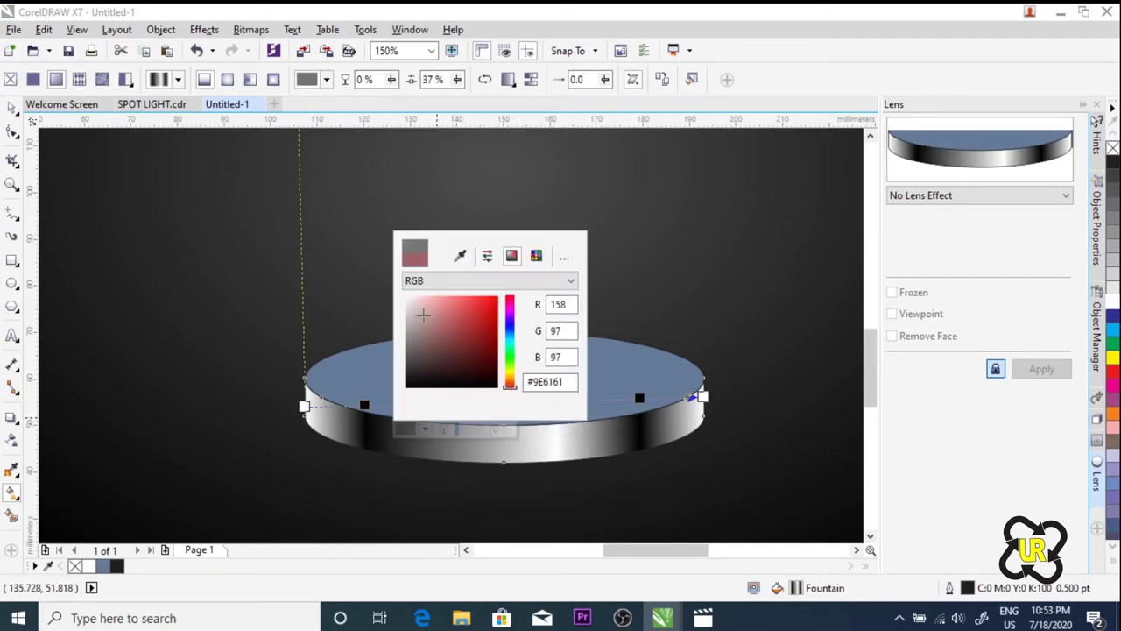
{"action": "left_click_drag", "start_coordinate": [441, 330], "coordinate": [405, 296]}
{"action": "left_click", "coordinate": [365, 407]}
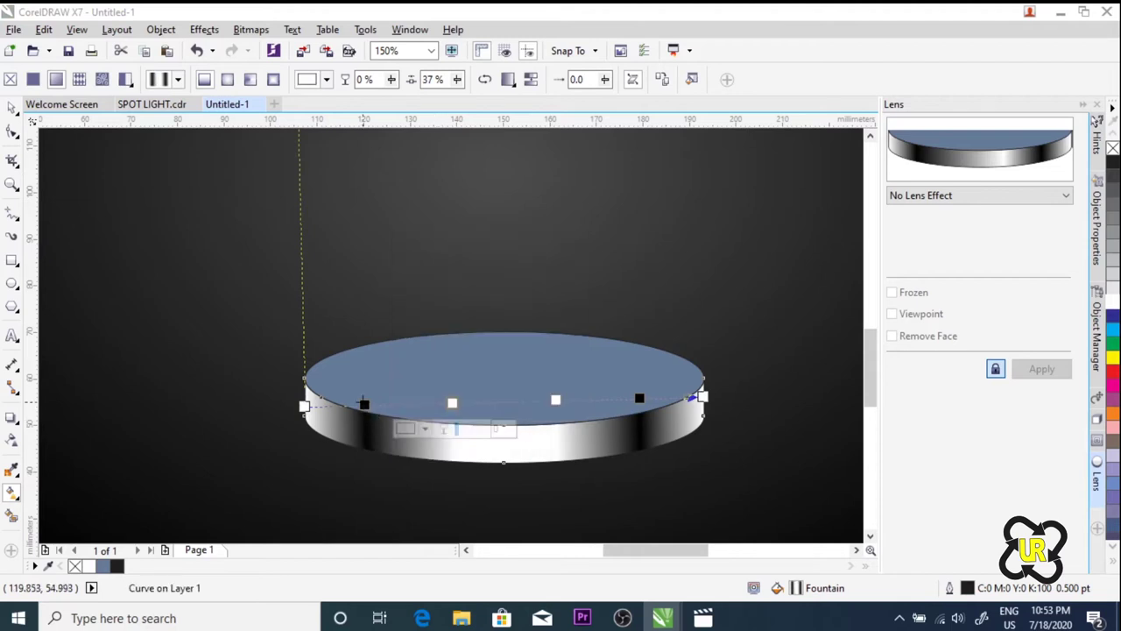
Step: Slide the black nodes toward the band's edges to finish the metallic look
{"action": "left_click_drag", "start_coordinate": [364, 405], "coordinate": [344, 407]}
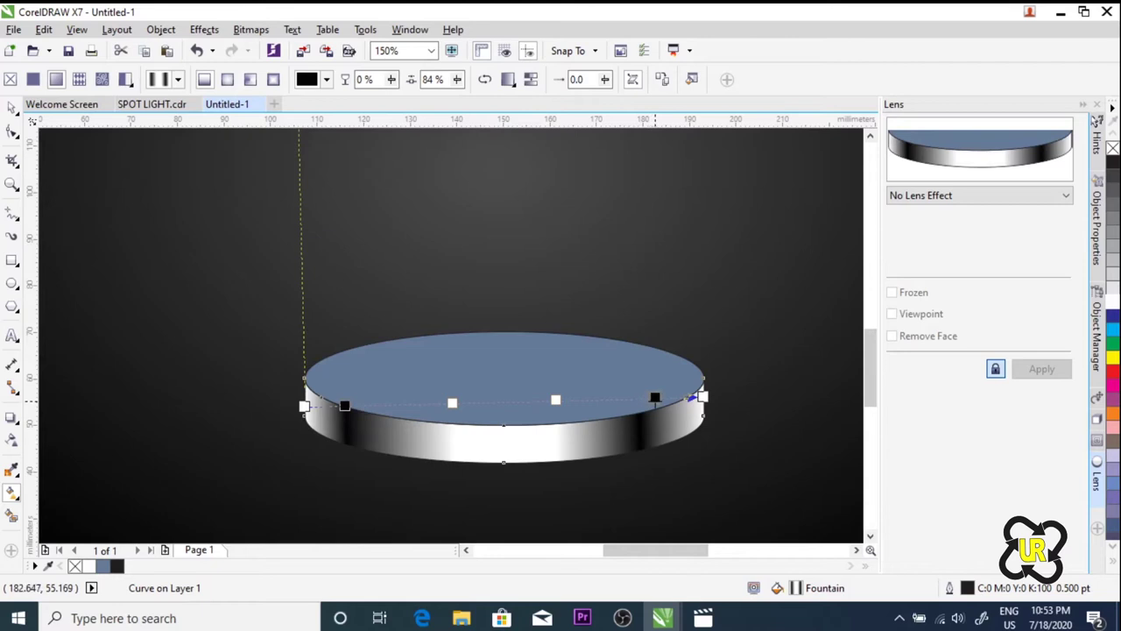
{"action": "left_click", "coordinate": [655, 396]}
{"action": "left_click", "coordinate": [702, 395]}
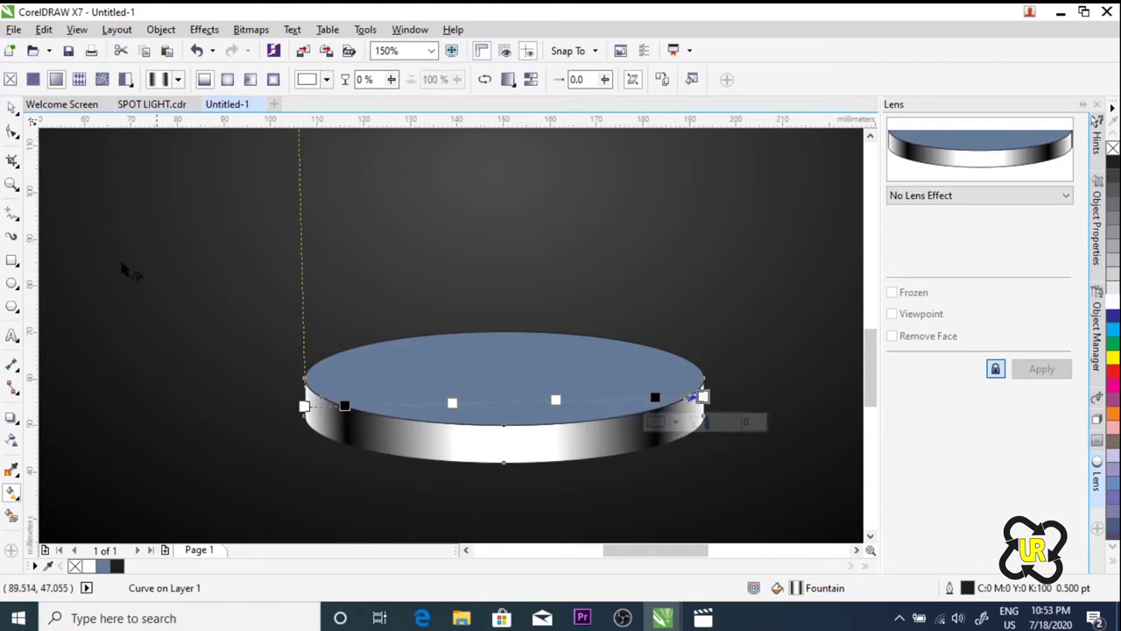
{"action": "left_click", "coordinate": [11, 106]}
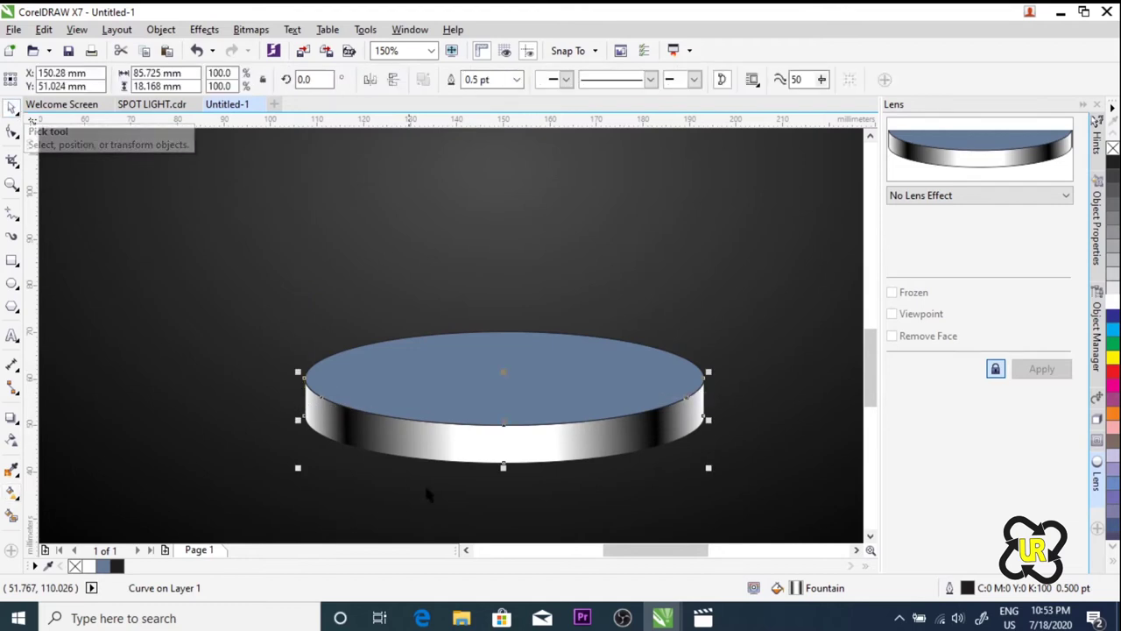
Step: Lift the blue top ellipse slightly above its original position
{"action": "left_click", "coordinate": [513, 391]}
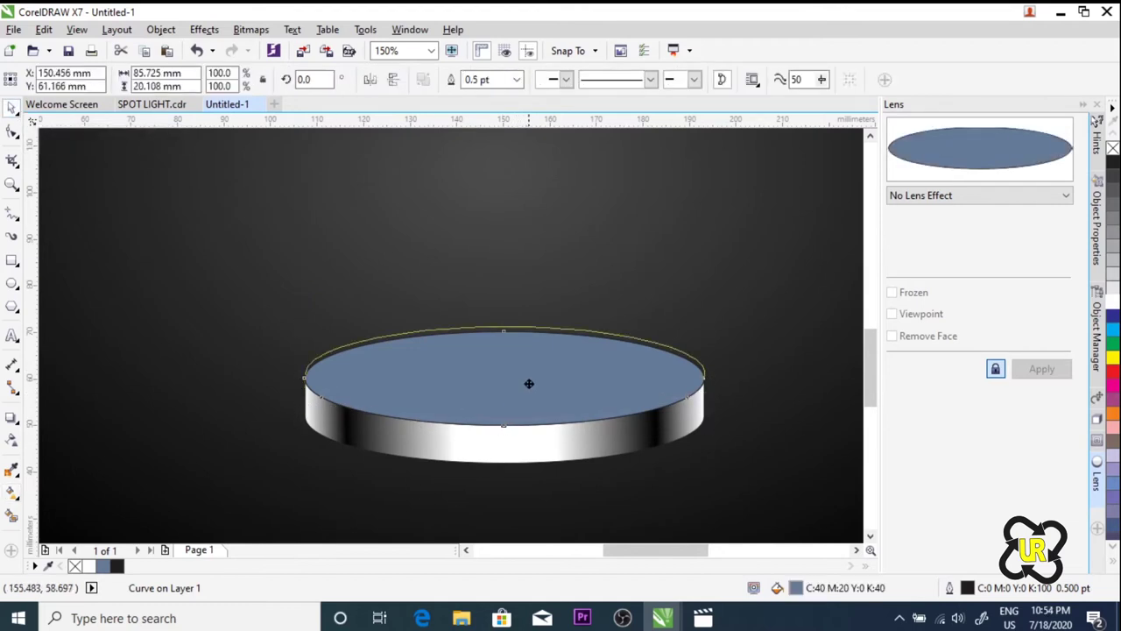
{"action": "scroll", "coordinate": [505, 370], "scroll_direction": "up", "scroll_amount": 2}
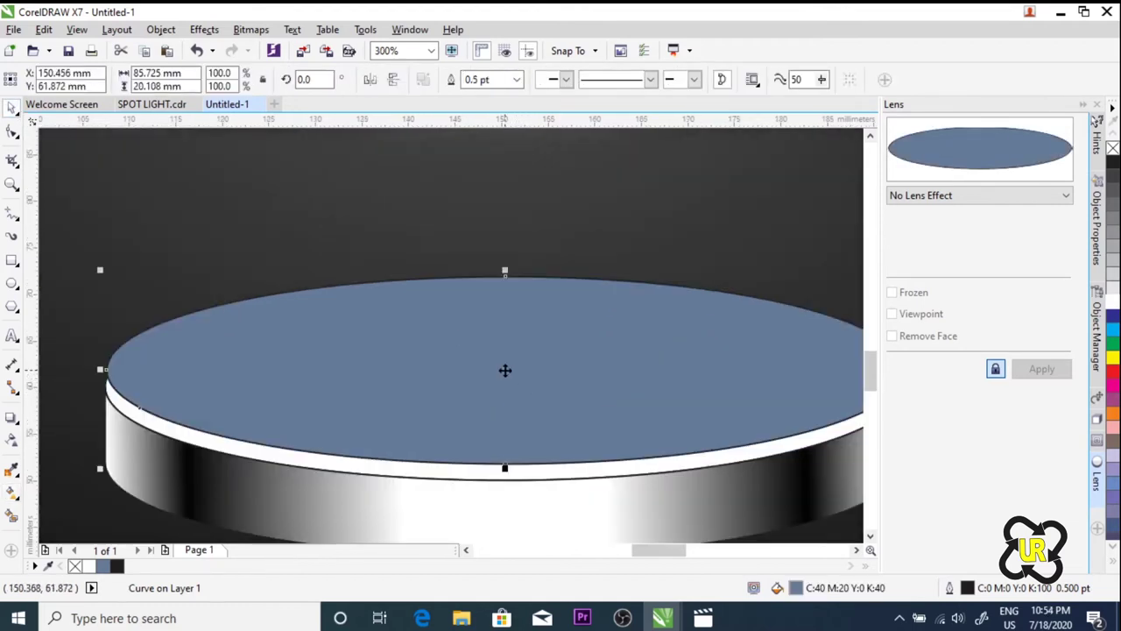
{"action": "left_click_drag", "start_coordinate": [546, 371], "coordinate": [549, 362]}
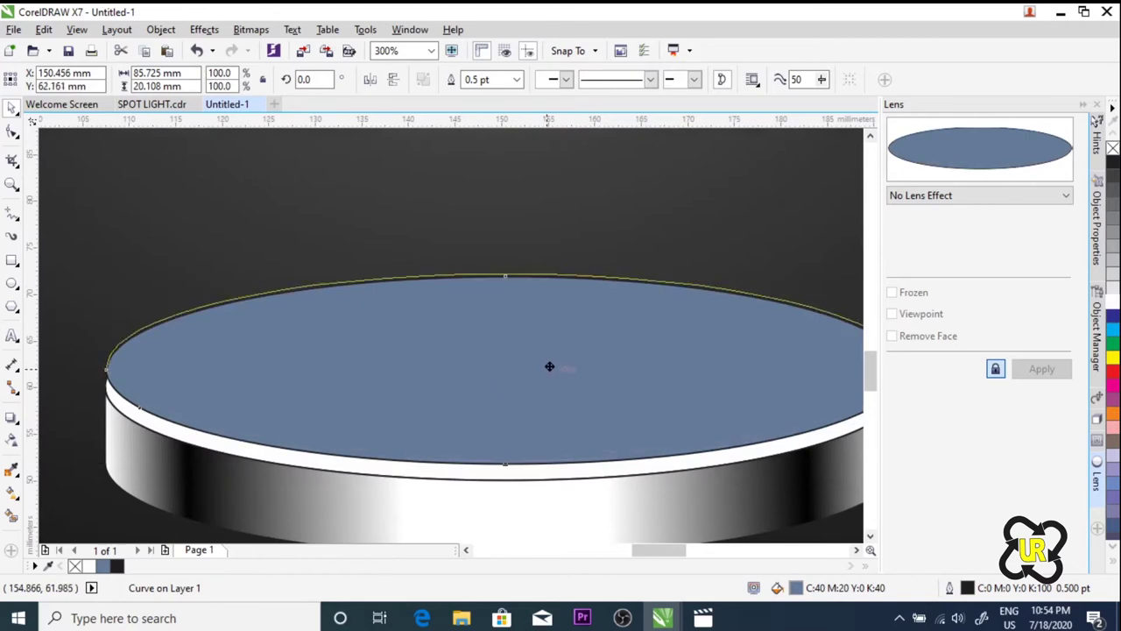
{"action": "left_click_drag", "start_coordinate": [549, 362], "coordinate": [549, 368]}
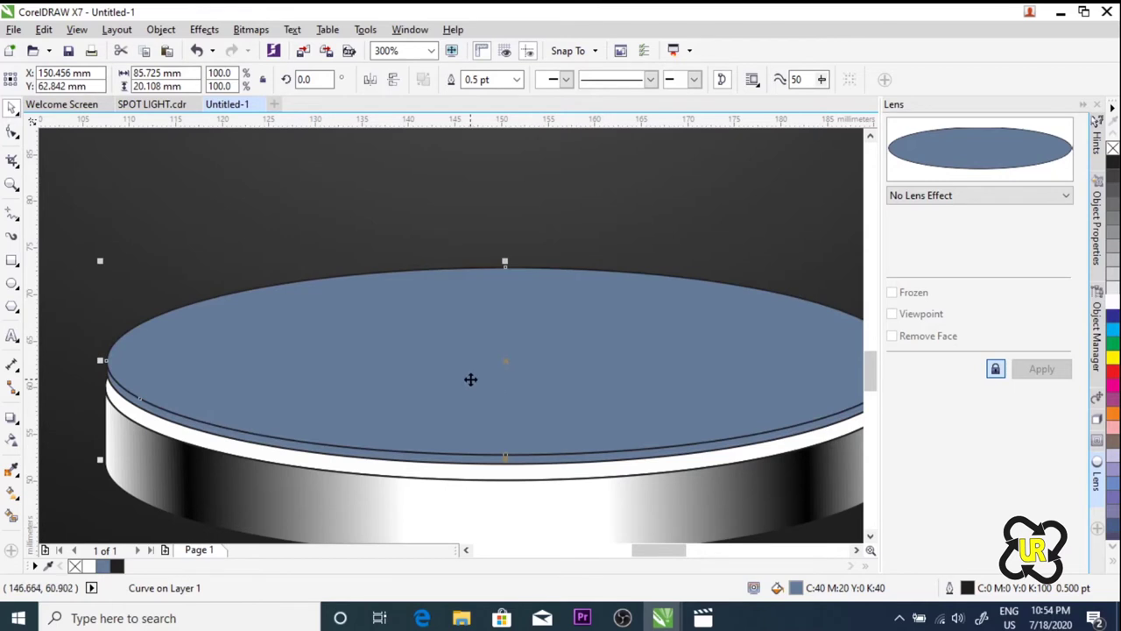
{"action": "scroll", "coordinate": [471, 377], "scroll_direction": "down", "scroll_amount": 1}
{"action": "scroll", "coordinate": [513, 423], "scroll_direction": "up", "scroll_amount": 1}
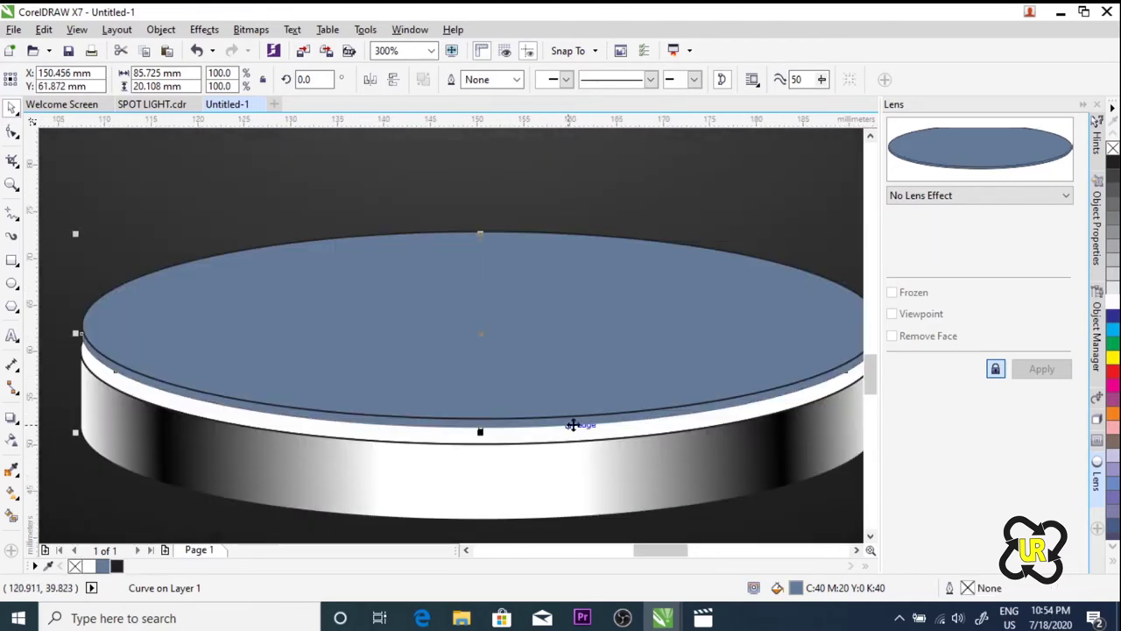
{"action": "left_click_drag", "start_coordinate": [580, 412], "coordinate": [579, 404]}
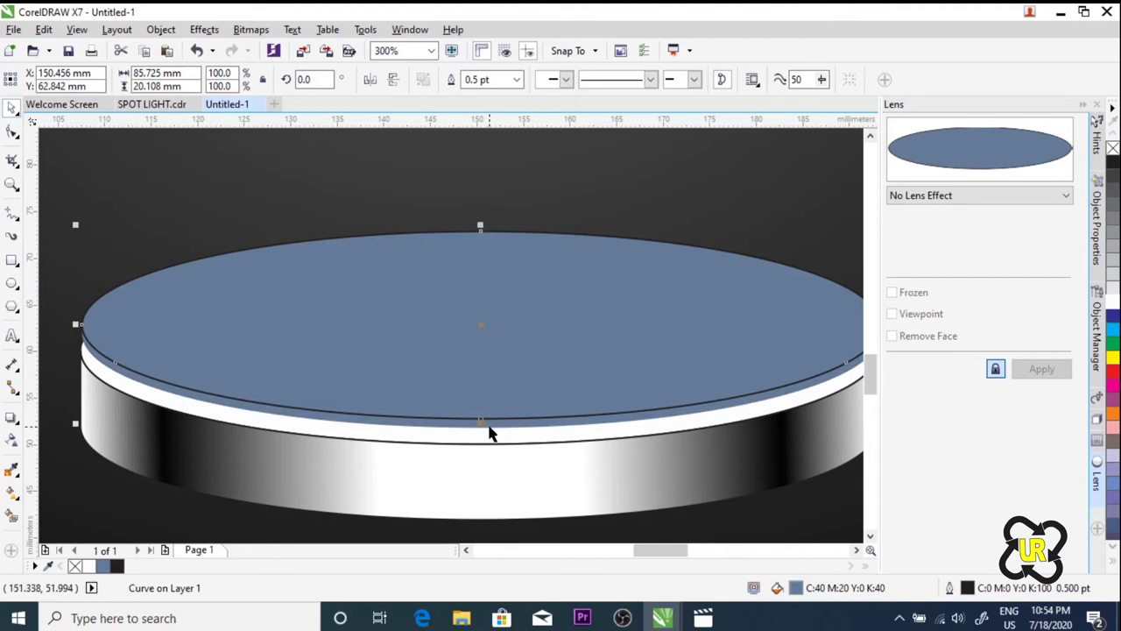
{"action": "left_click_drag", "start_coordinate": [488, 431], "coordinate": [493, 440]}
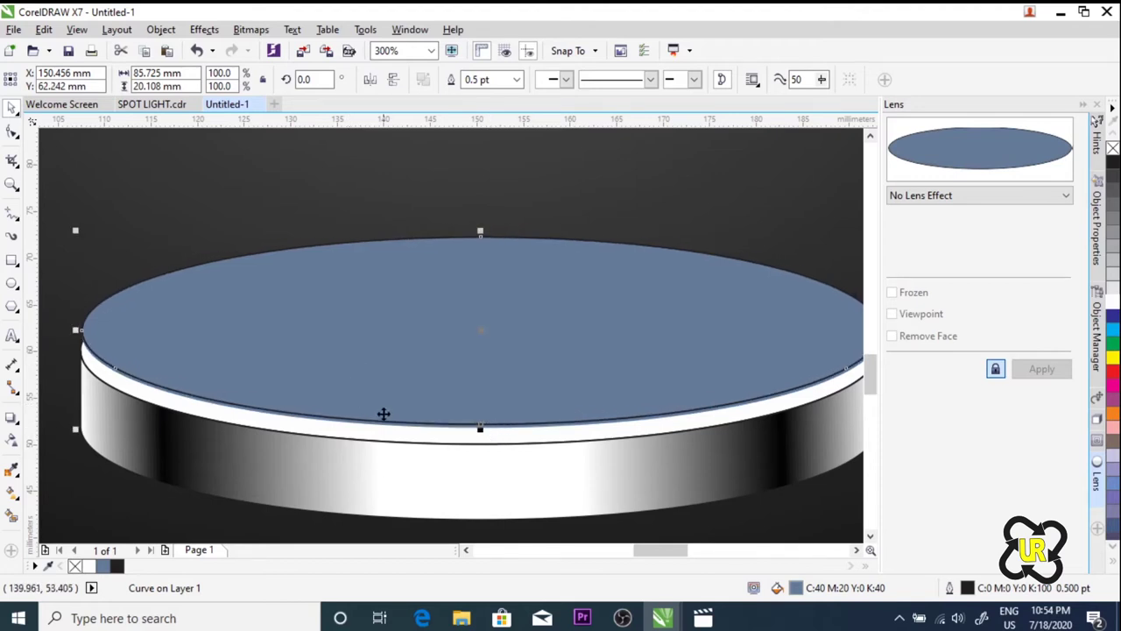
{"action": "key", "text": "Escape"}
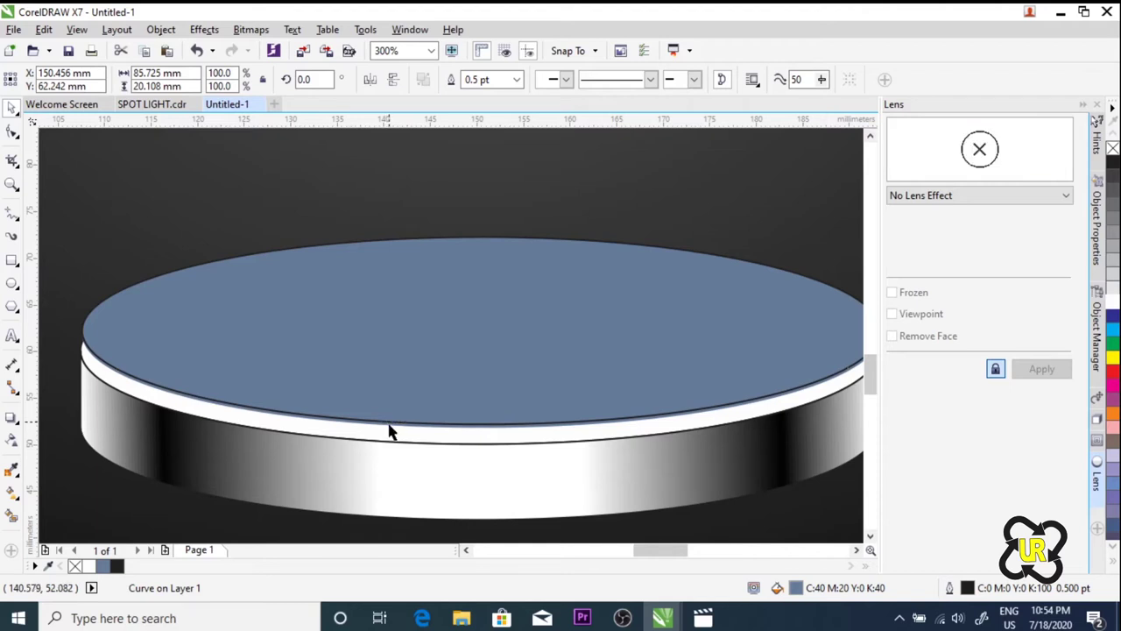
Step: Select the two shapes under the top ellipse's edge and trim one with the other
{"action": "scroll", "coordinate": [253, 385], "scroll_direction": "up", "scroll_amount": 2}
{"action": "left_click", "coordinate": [386, 446]}
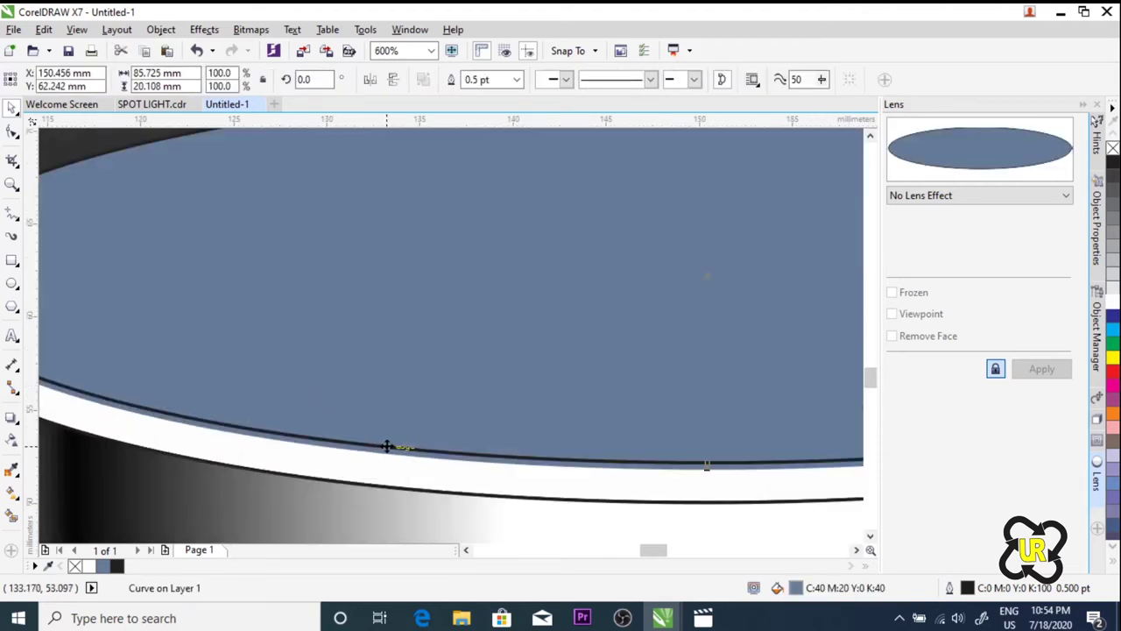
{"action": "left_click", "coordinate": [394, 459], "text": "shift"}
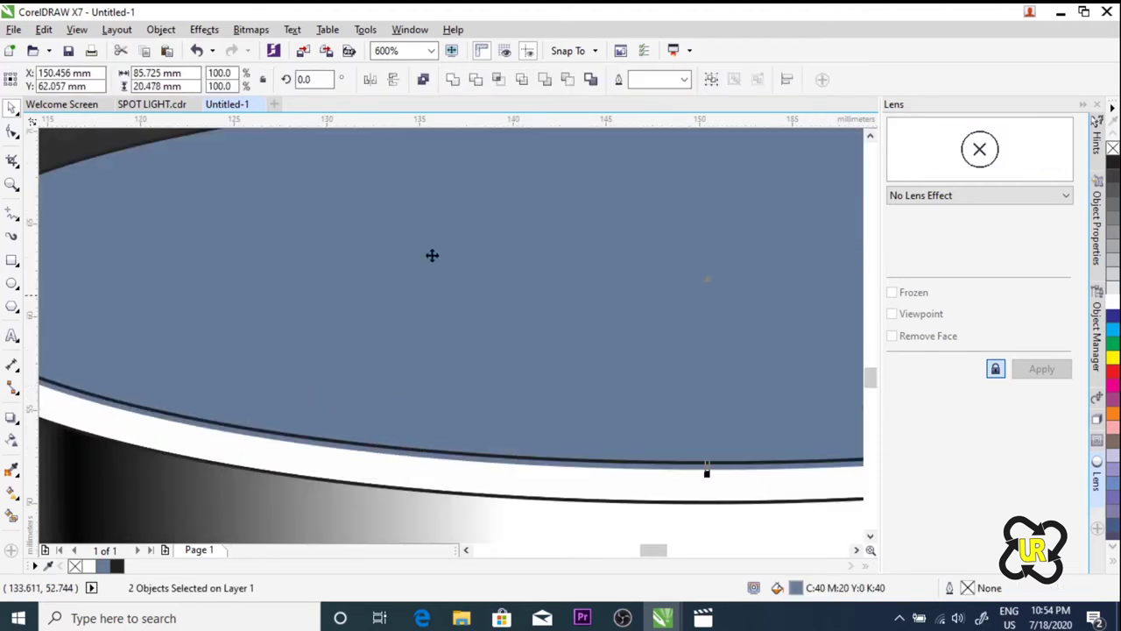
{"action": "left_click", "coordinate": [480, 87]}
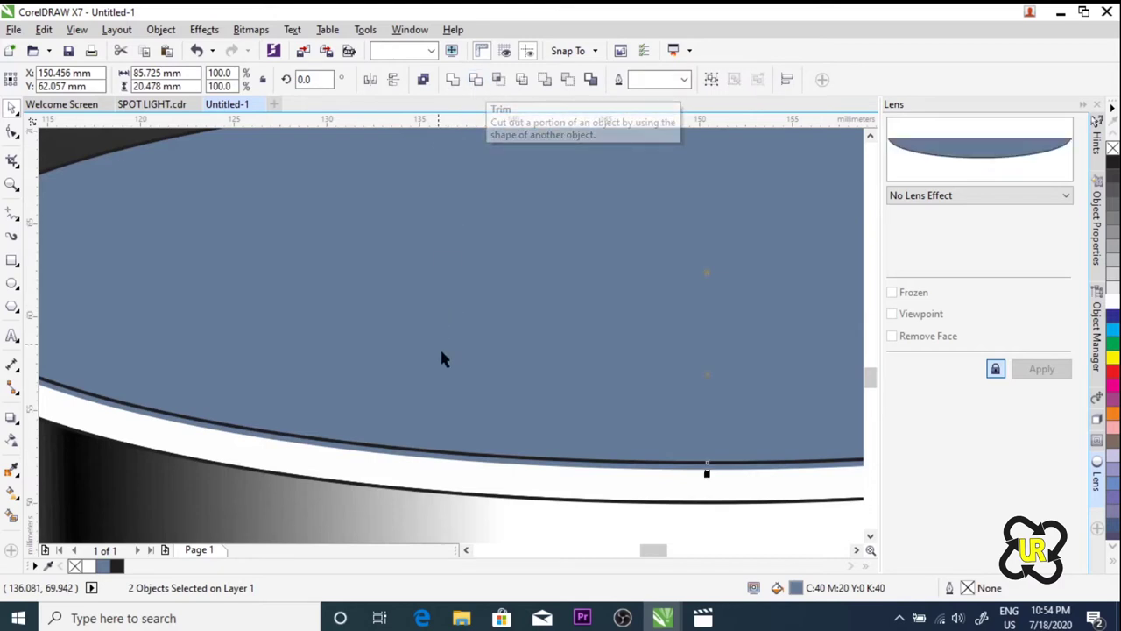
{"action": "scroll", "coordinate": [436, 323], "scroll_direction": "down", "scroll_amount": 2}
Step: Check the resulting pieces: top ellipse, thin rim curve, gradient side and white rim ellipse
{"action": "left_click", "coordinate": [522, 336]}
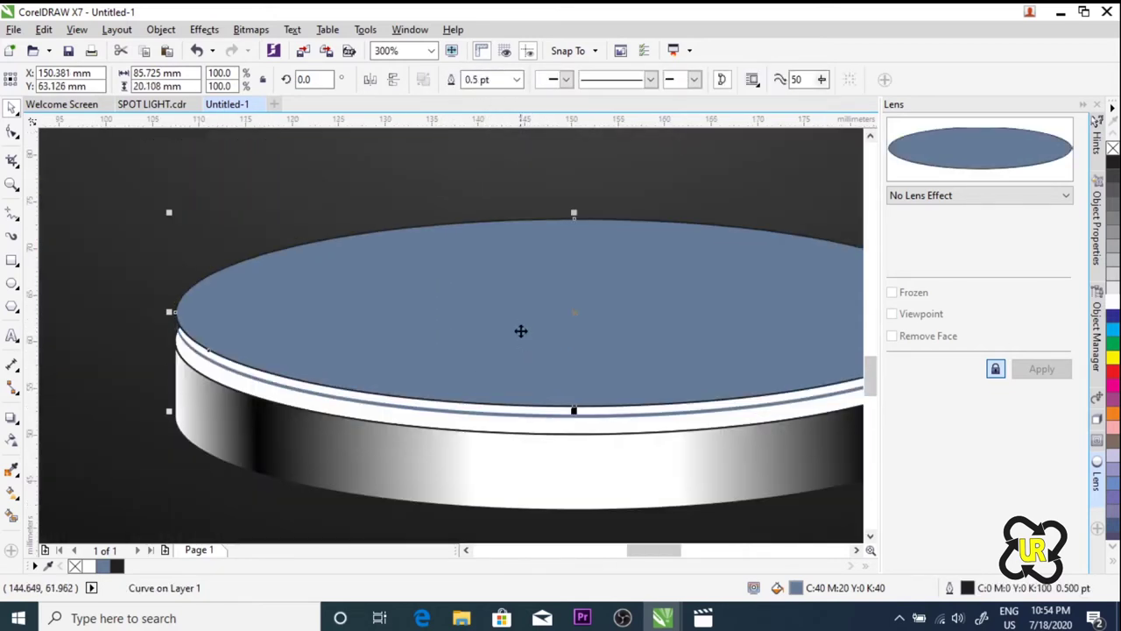
{"action": "scroll", "coordinate": [457, 423], "scroll_direction": "down", "scroll_amount": 1}
{"action": "scroll", "coordinate": [475, 420], "scroll_direction": "up", "scroll_amount": 1}
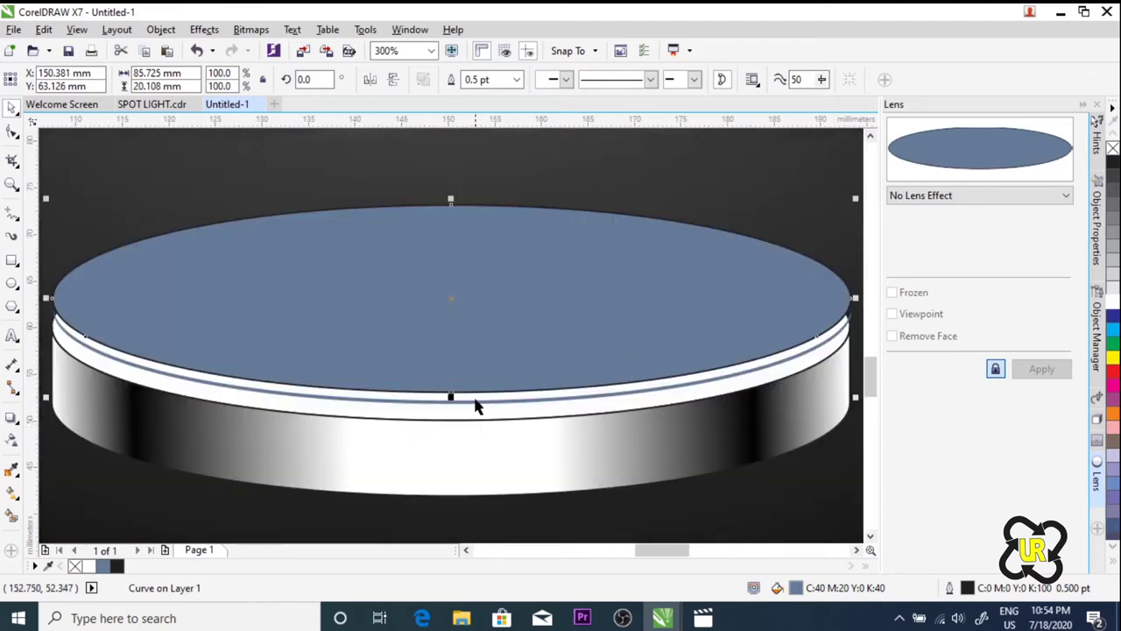
{"action": "left_click", "coordinate": [477, 406]}
{"action": "left_click", "coordinate": [480, 430]}
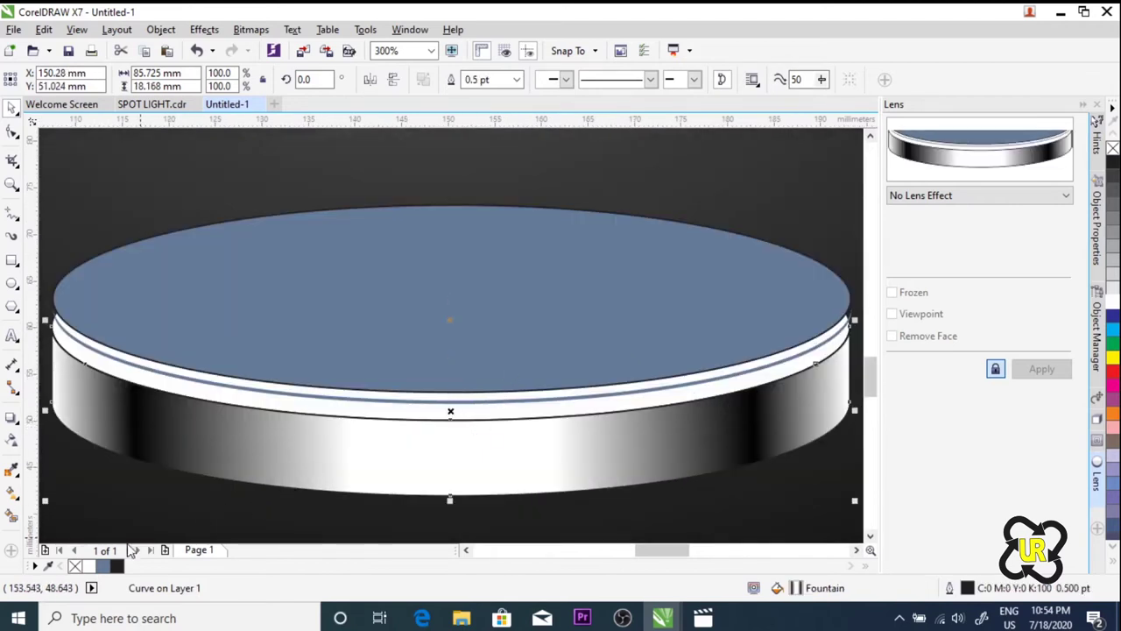
{"action": "left_click", "coordinate": [468, 408]}
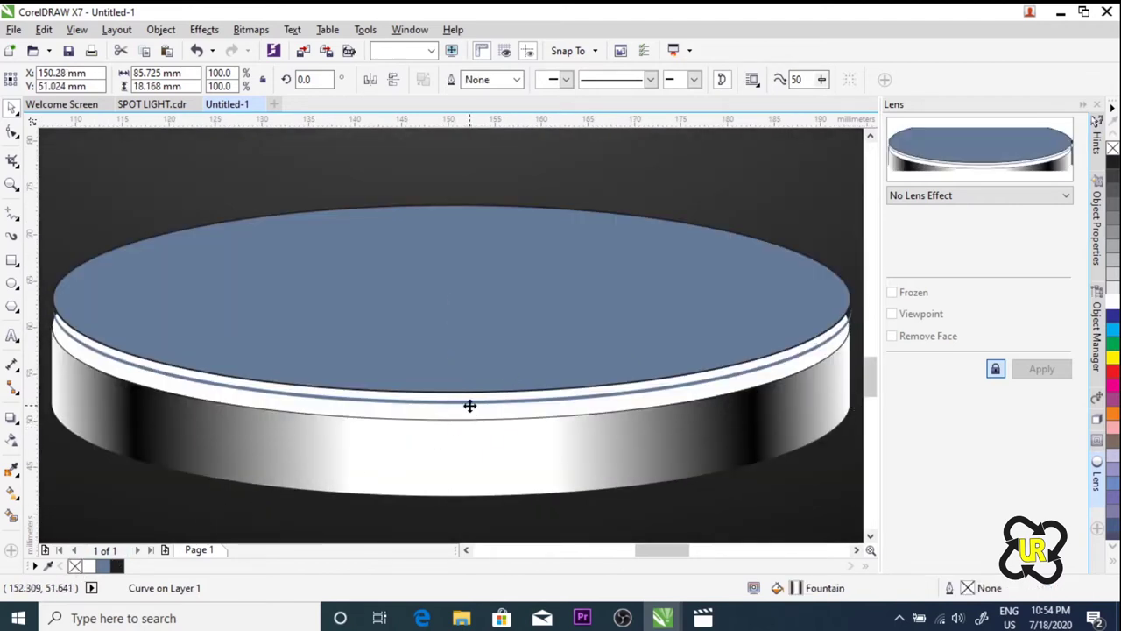
{"action": "scroll", "coordinate": [457, 439], "scroll_direction": "down", "scroll_amount": 2}
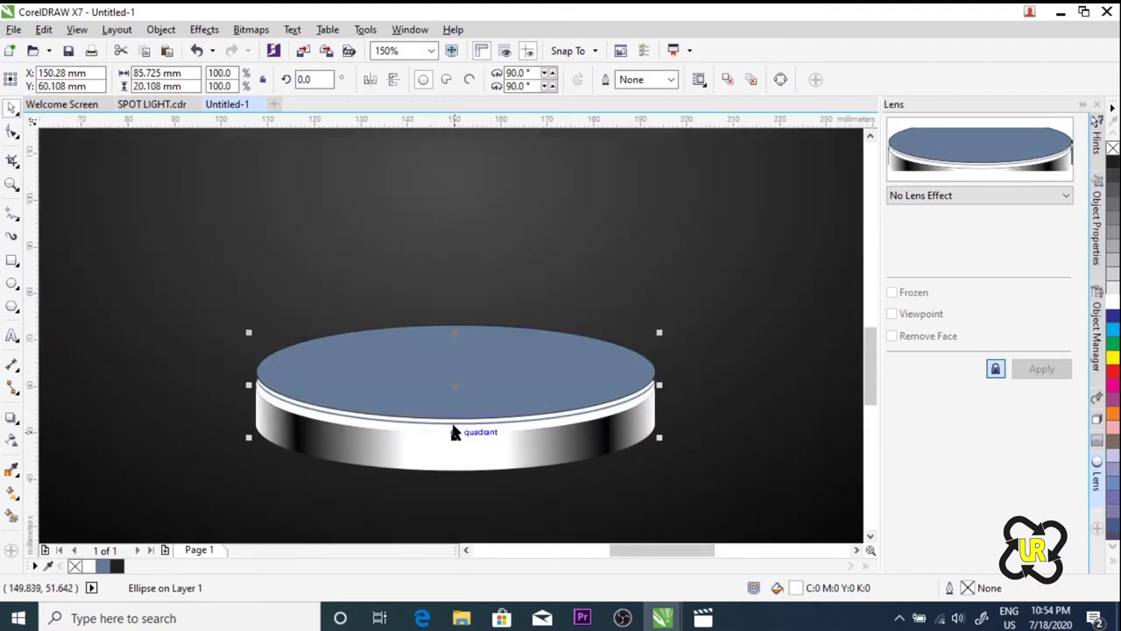
Step: Reposition the thin rim curve and give it a white outline
{"action": "scroll", "coordinate": [461, 429], "scroll_direction": "up", "scroll_amount": 2}
{"action": "left_click", "coordinate": [467, 423]}
{"action": "left_click_drag", "start_coordinate": [468, 422], "coordinate": [465, 439]}
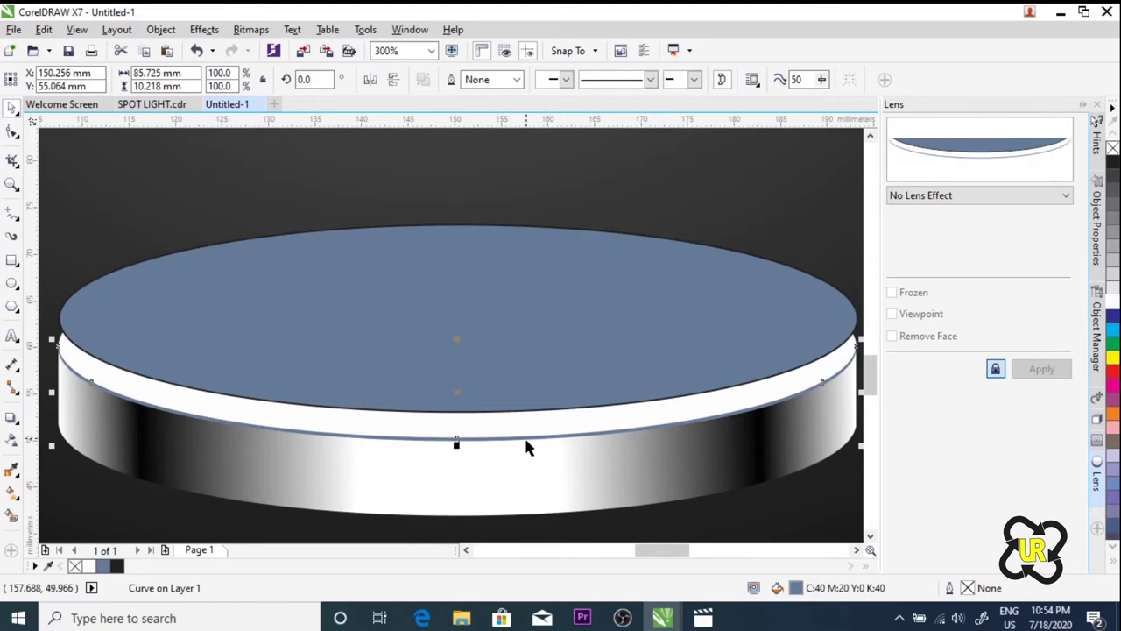
{"action": "key", "text": "Up"}
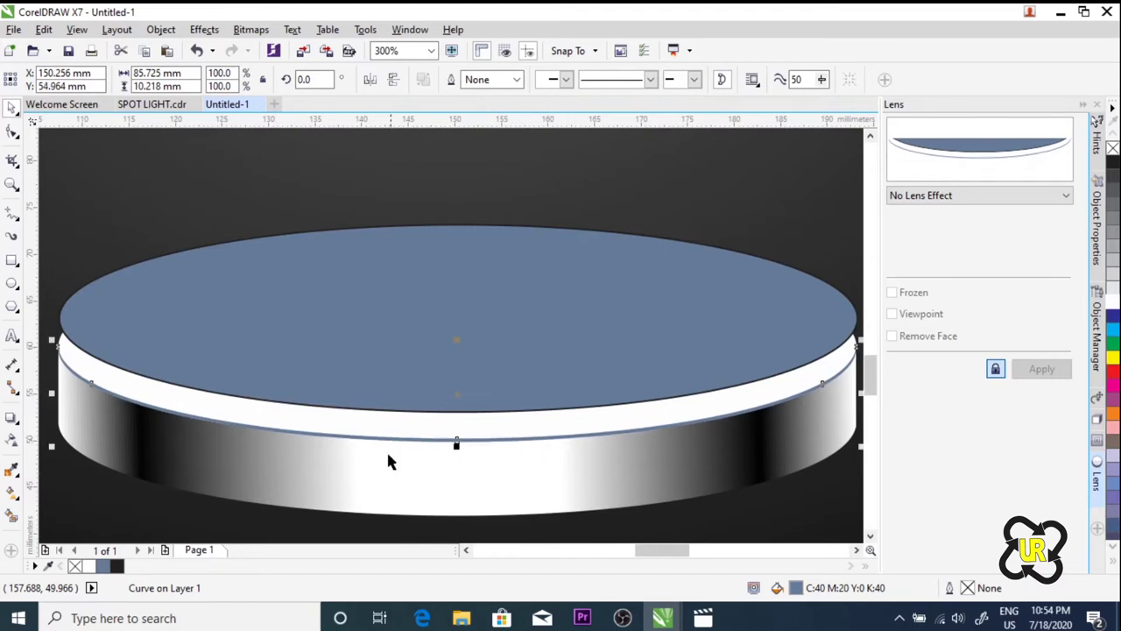
{"action": "right_click", "coordinate": [89, 566]}
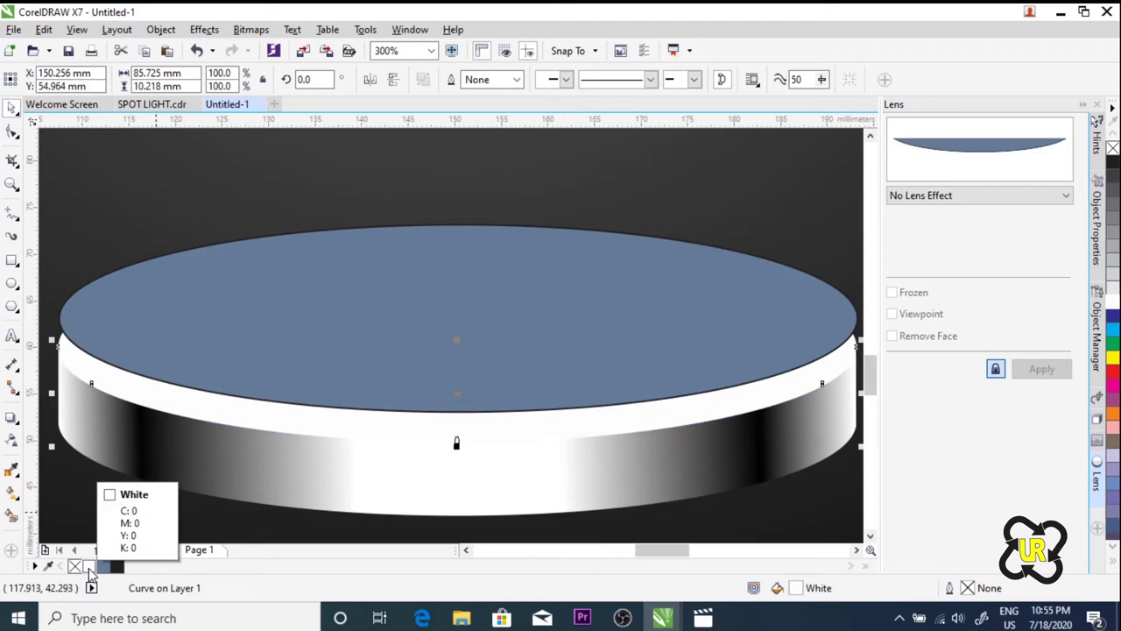
Step: Remove the blue top ellipse's outline and nudge it down two steps onto the rim
{"action": "left_click", "coordinate": [182, 350]}
{"action": "right_click", "coordinate": [74, 565]}
{"action": "right_click", "coordinate": [75, 566]}
{"action": "key", "text": "Down"}
{"action": "key", "text": "Down"}
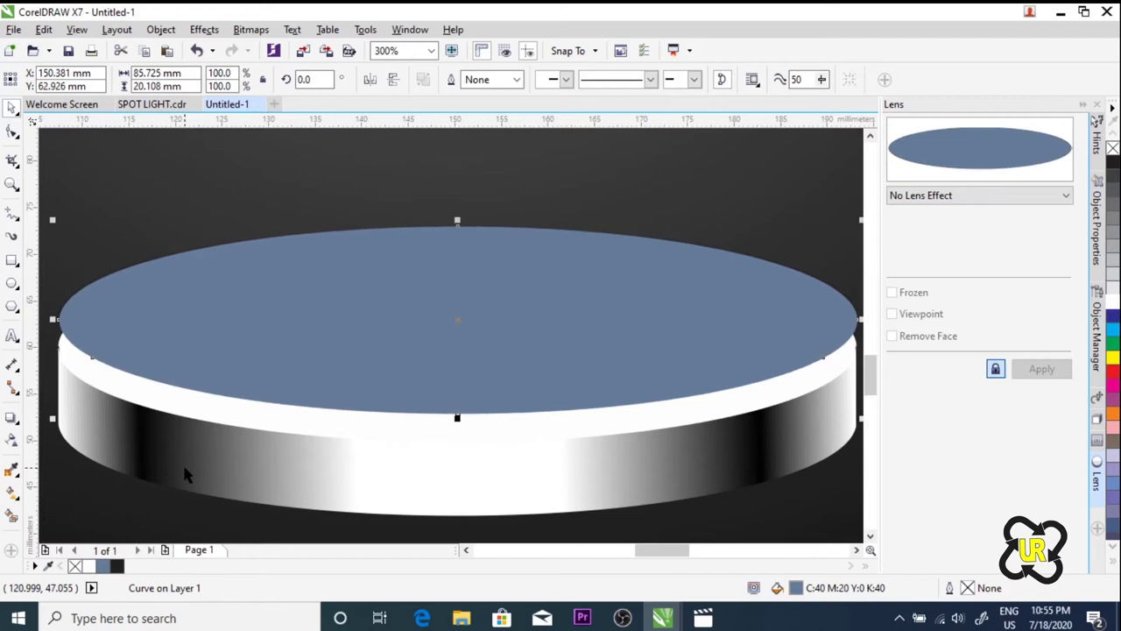
{"action": "key", "text": "Down"}
{"action": "key", "text": "Down"}
{"action": "key", "text": "Down"}
{"action": "key", "text": "Down"}
{"action": "key", "text": "Down"}
{"action": "key", "text": "Down"}
{"action": "key", "text": "Down"}
{"action": "key", "text": "Down"}
{"action": "key", "text": "Down"}
{"action": "key", "text": "Down"}
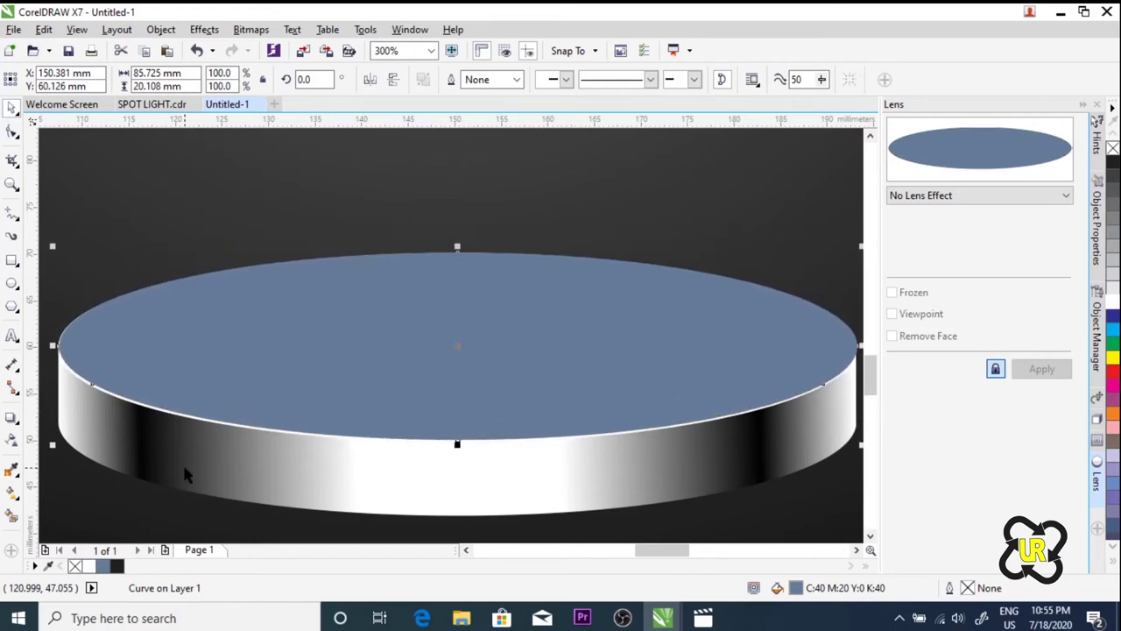
Step: Try raising the gradient side band, then undo it back to its original position
{"action": "left_click", "coordinate": [186, 468]}
{"action": "key", "text": "Up"}
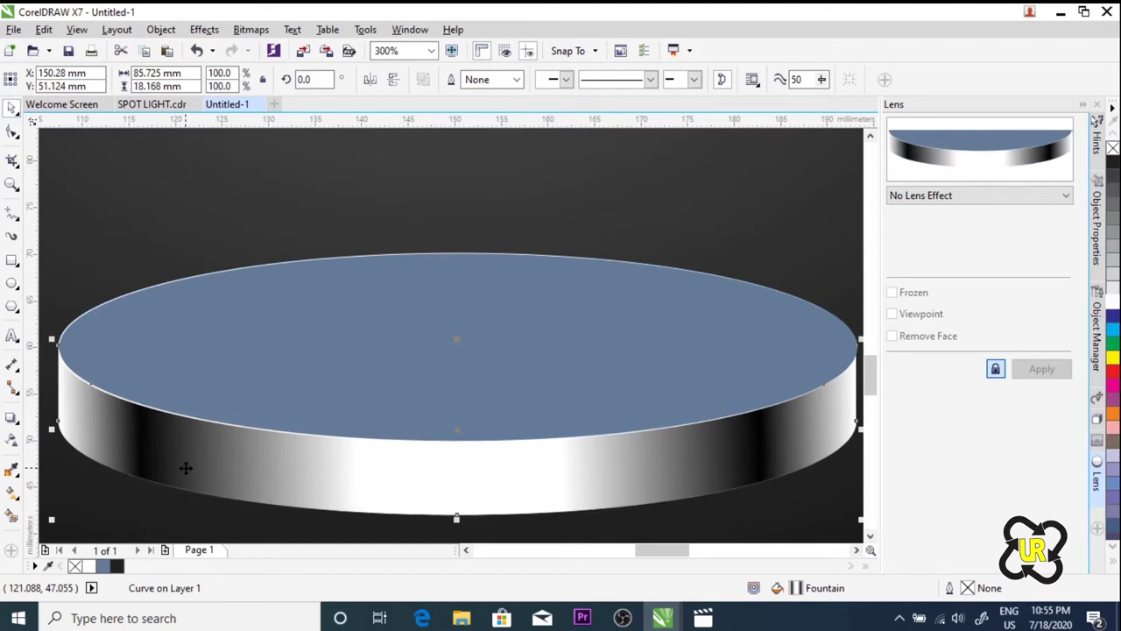
{"action": "key", "text": "Up"}
{"action": "key", "text": "Up"}
{"action": "key", "text": "Up"}
{"action": "key", "text": "Up"}
{"action": "key", "text": "Up"}
{"action": "key", "text": "Up"}
{"action": "key", "text": "Up"}
{"action": "key", "text": "Up"}
{"action": "key", "text": "Up"}
{"action": "key", "text": "Up"}
{"action": "key", "text": "Up"}
{"action": "key", "text": "Up"}
{"action": "key", "text": "Up"}
{"action": "key", "text": "Up"}
{"action": "key", "text": "Up"}
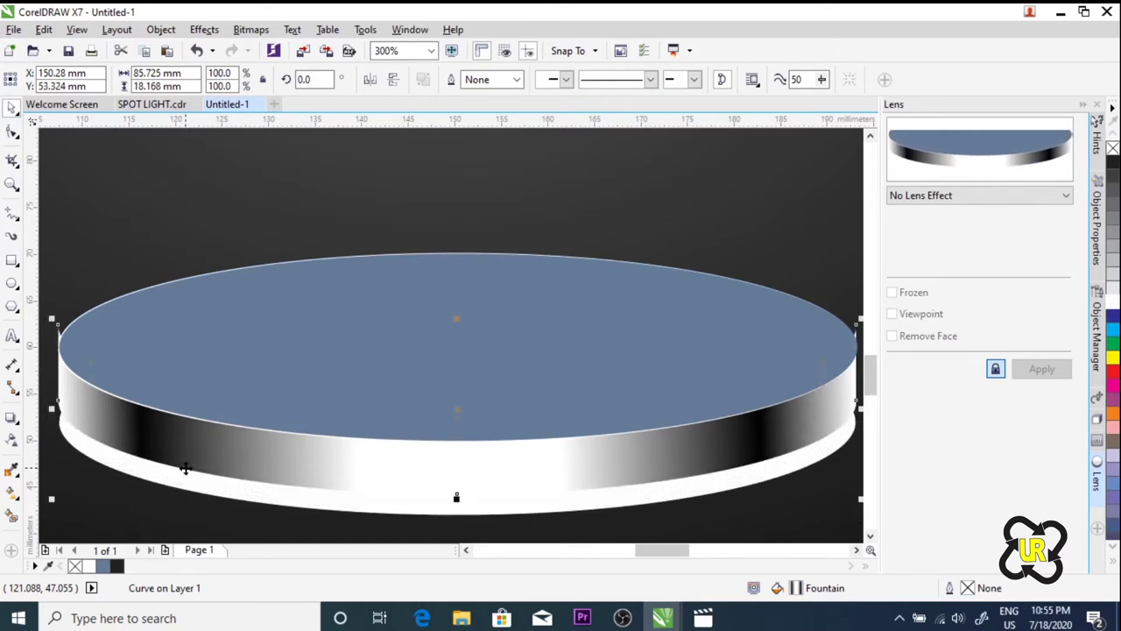
{"action": "key", "text": "ctrl+z"}
{"action": "key", "text": "ctrl+z"}
{"action": "key", "text": "ctrl+z"}
{"action": "key", "text": "ctrl+z"}
{"action": "key", "text": "ctrl+z"}
{"action": "key", "text": "ctrl+z"}
{"action": "key", "text": "ctrl+z"}
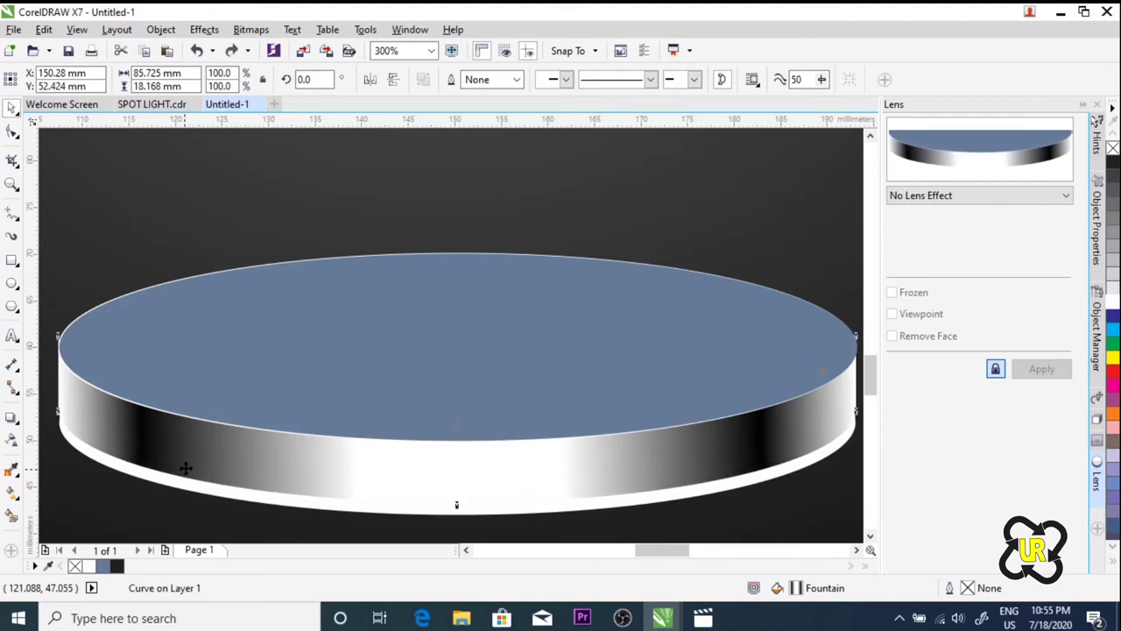
{"action": "key", "text": "ctrl+z"}
{"action": "key", "text": "ctrl+z"}
{"action": "key", "text": "ctrl+z"}
{"action": "key", "text": "ctrl+z"}
{"action": "key", "text": "ctrl+z"}
{"action": "key", "text": "ctrl+z"}
{"action": "key", "text": "ctrl+z"}
{"action": "key", "text": "ctrl+z"}
{"action": "key", "text": "ctrl+z"}
{"action": "key", "text": "ctrl+z"}
{"action": "key", "text": "ctrl+z"}
{"action": "key", "text": "ctrl+z"}
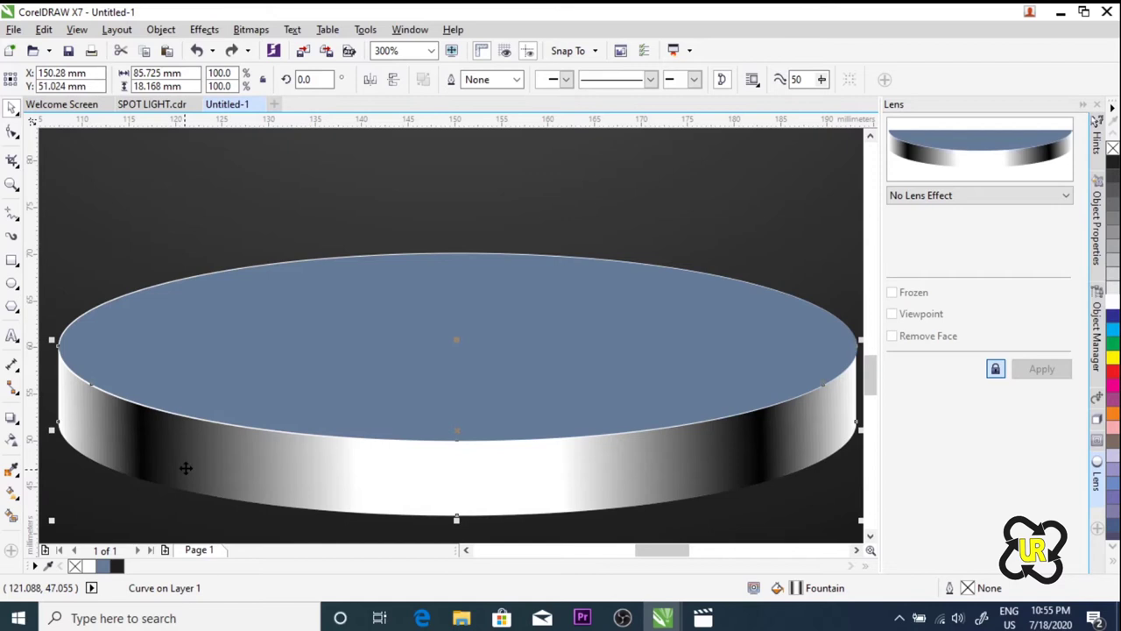
{"action": "key", "text": "ctrl+z"}
{"action": "key", "text": "ctrl+z"}
{"action": "key", "text": "ctrl+z"}
Step: Nudge the blue top ellipse down and back up to confirm its placement
{"action": "left_click", "coordinate": [328, 366]}
{"action": "key", "text": "Down"}
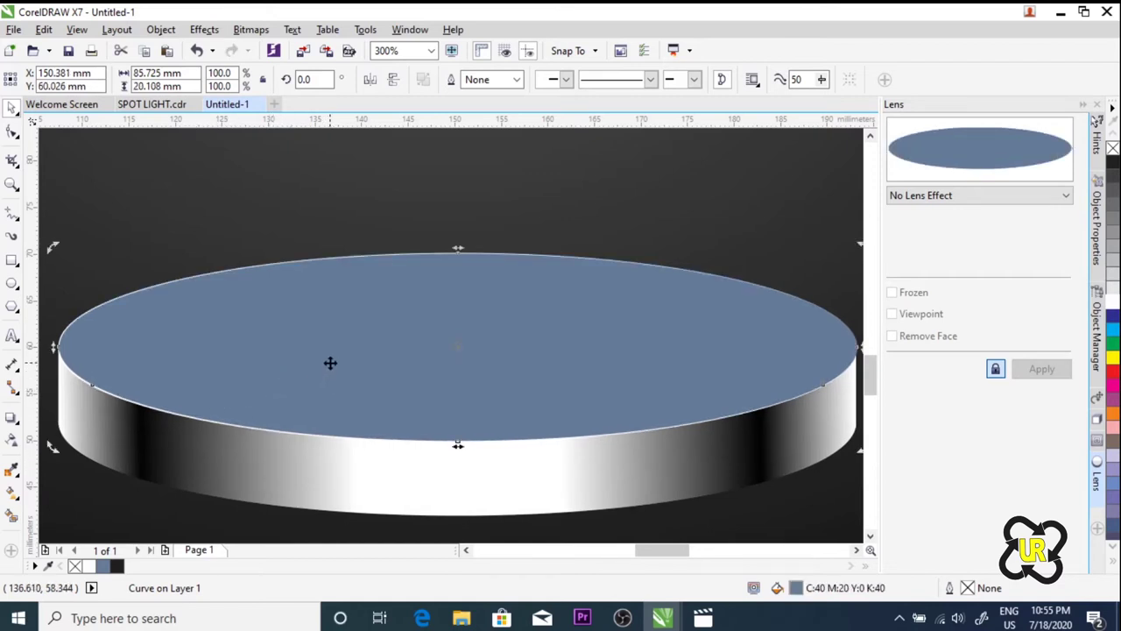
{"action": "key", "text": "Up"}
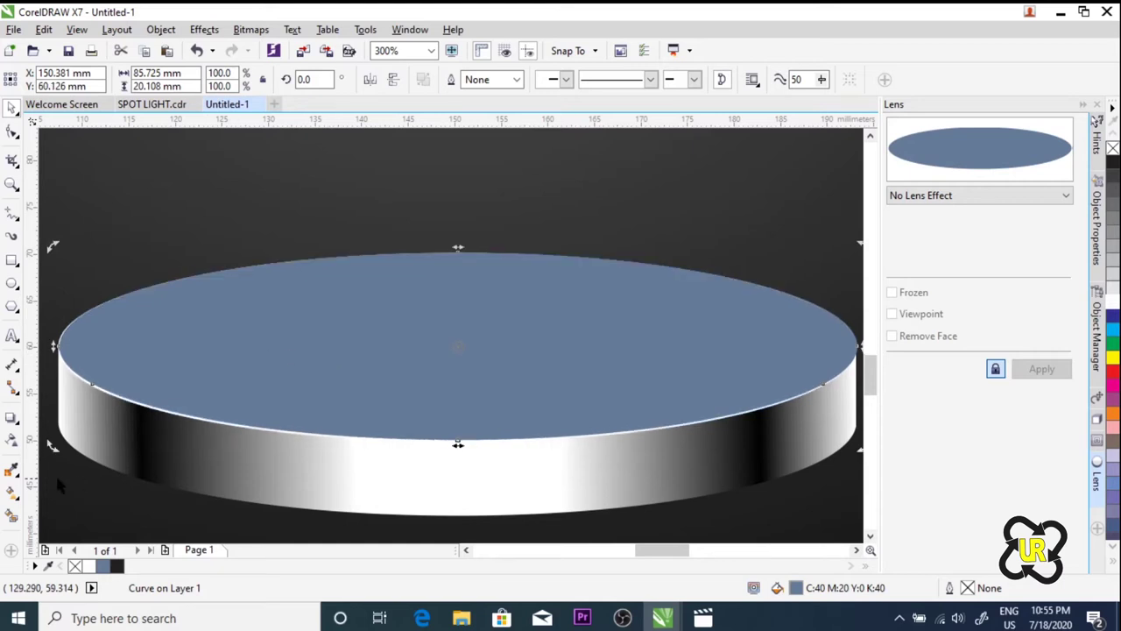
{"action": "left_click", "coordinate": [12, 493]}
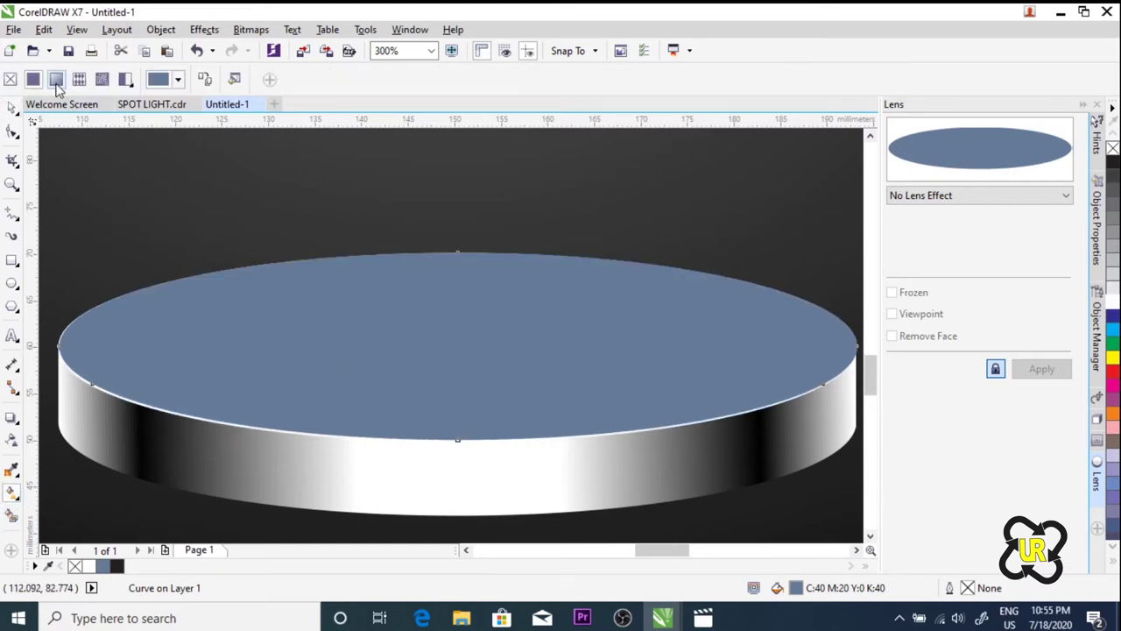
Step: Give the top ellipse an elliptical gradient fill with a near-black outer stop and adjusted midpoint
{"action": "left_click", "coordinate": [55, 79]}
{"action": "left_click", "coordinate": [227, 79]}
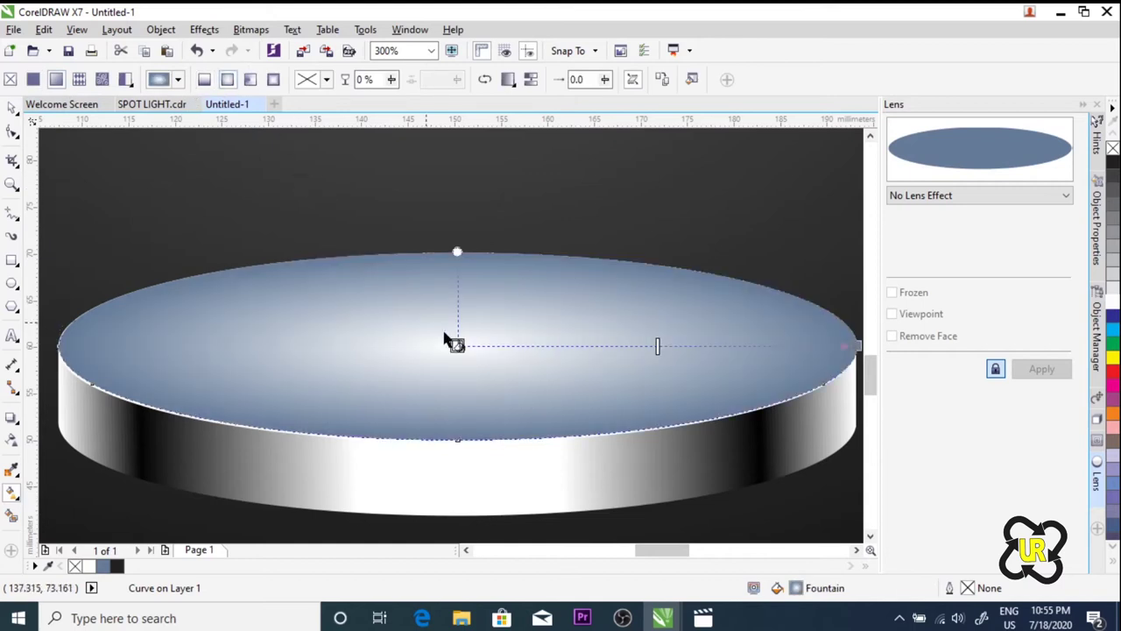
{"action": "left_click", "coordinate": [858, 345]}
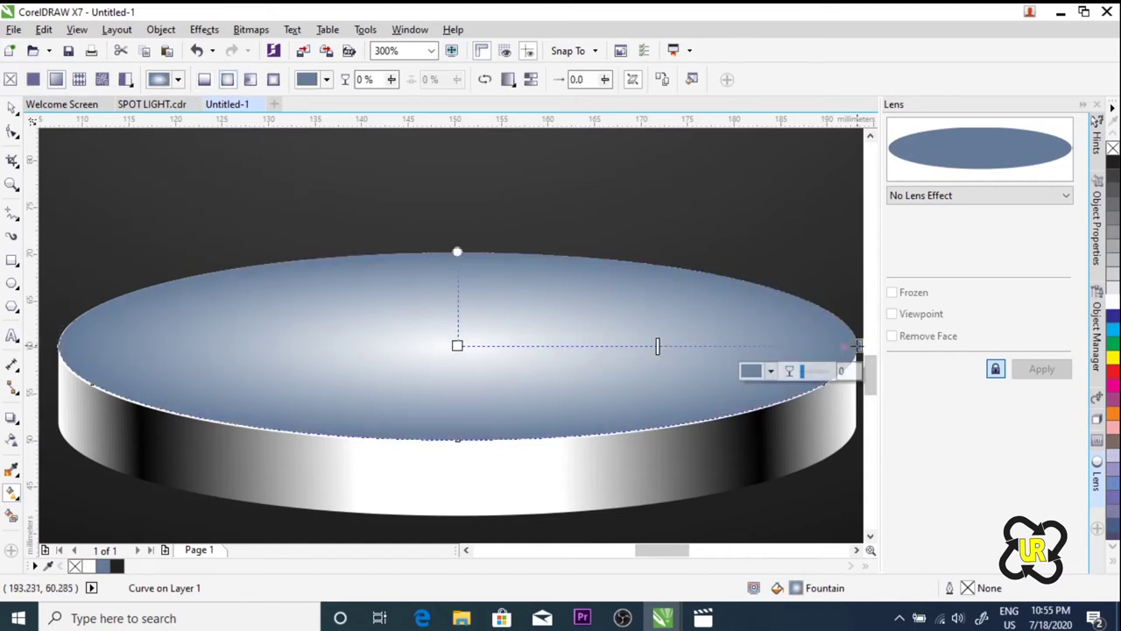
{"action": "left_click", "coordinate": [770, 371]}
{"action": "mouse_move", "coordinate": [780, 465]}
{"action": "left_mouse_down"}
{"action": "mouse_move", "coordinate": [740, 448]}
{"action": "mouse_move", "coordinate": [742, 470]}
{"action": "left_mouse_up"}
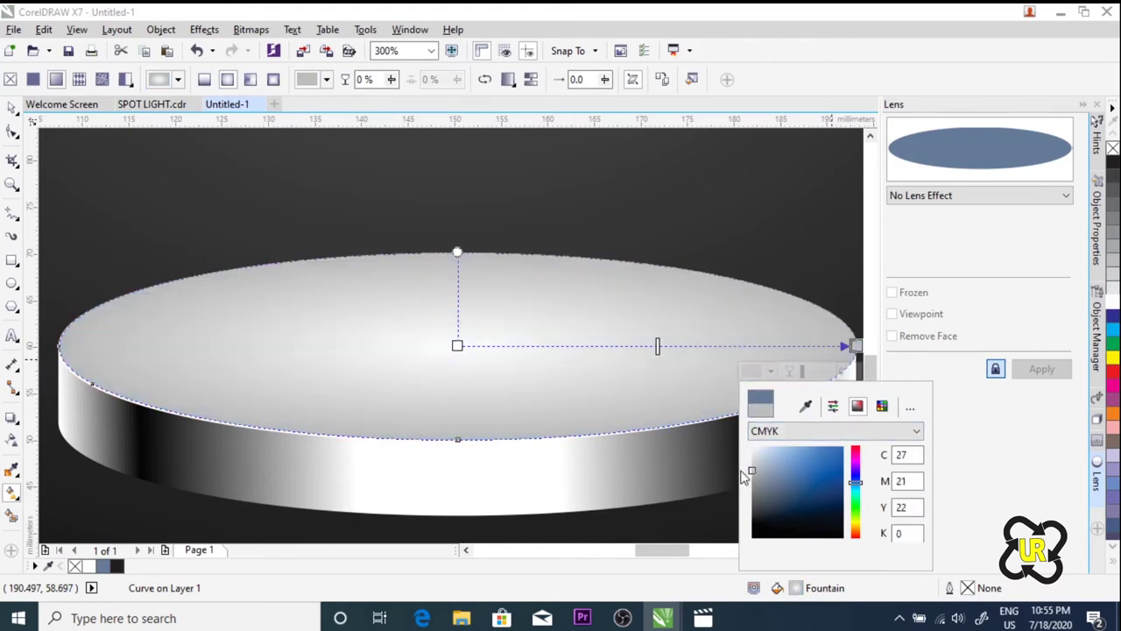
{"action": "left_click", "coordinate": [754, 522]}
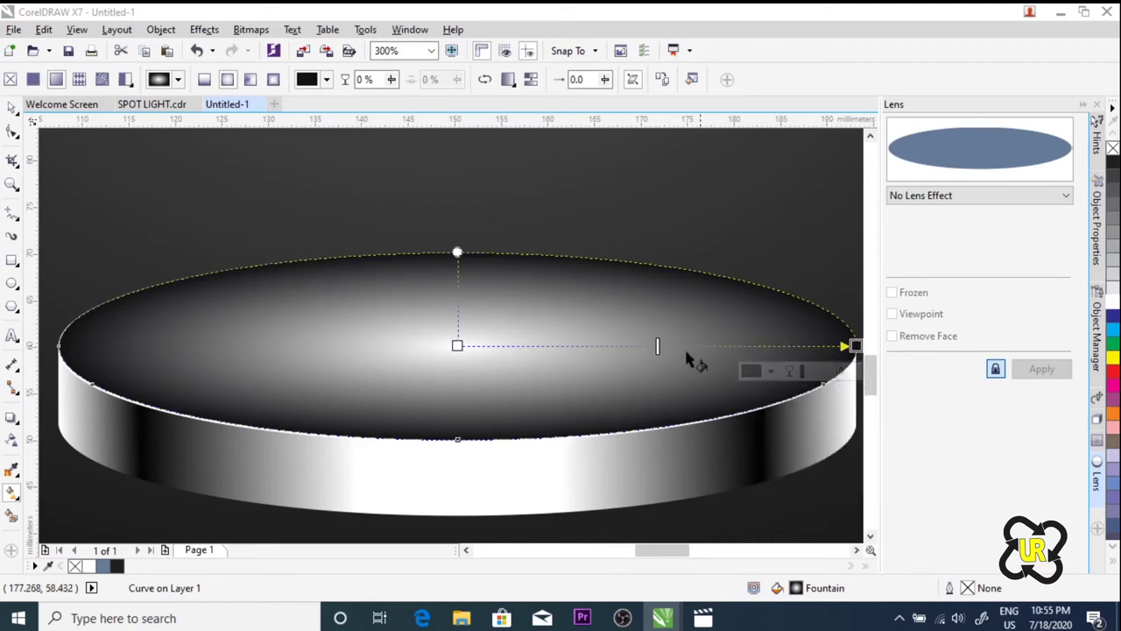
{"action": "left_click_drag", "start_coordinate": [657, 346], "coordinate": [821, 346]}
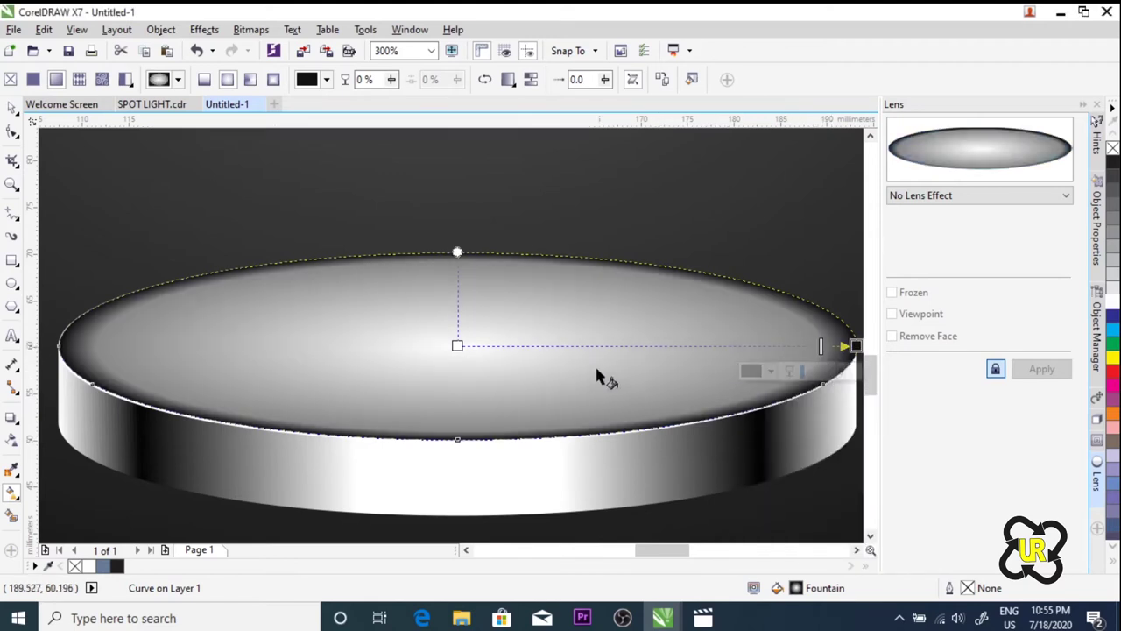
{"action": "left_click_drag", "start_coordinate": [786, 346], "coordinate": [721, 346]}
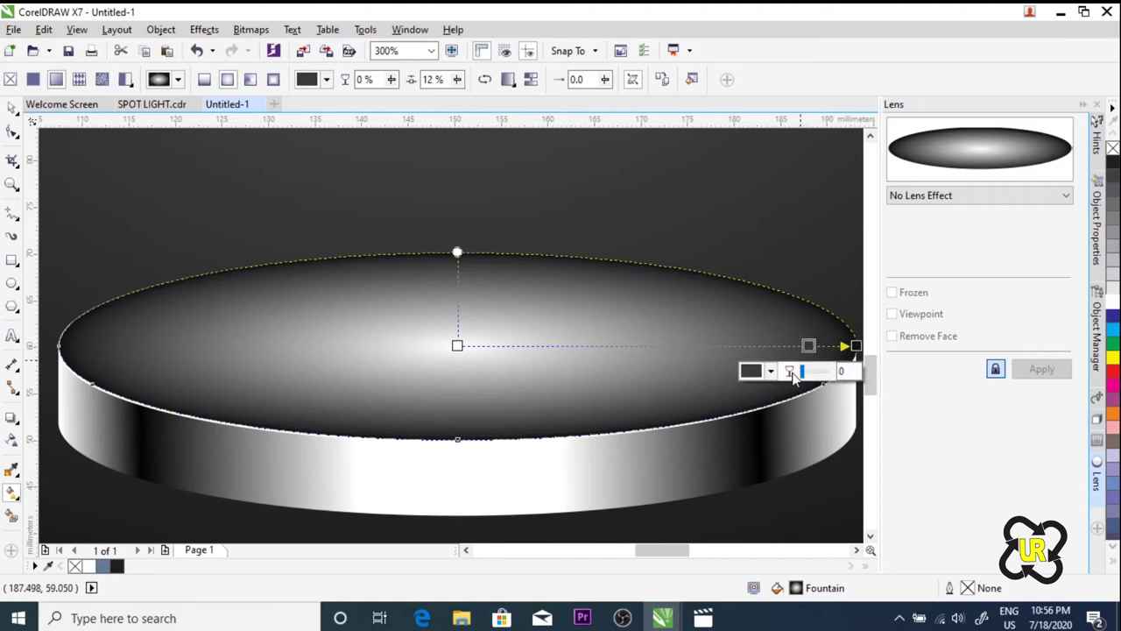
Step: Make the gradient's centre colour white and tighten the white centre with a fine-tuned midpoint
{"action": "left_click", "coordinate": [769, 370]}
{"action": "left_click_drag", "start_coordinate": [759, 469], "coordinate": [752, 447]}
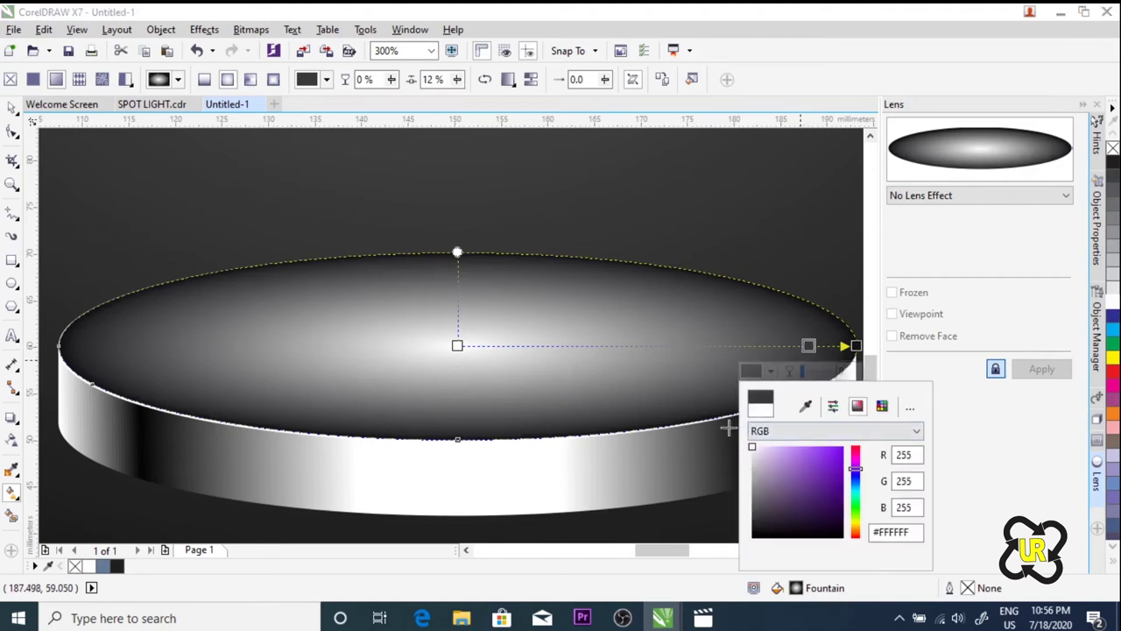
{"action": "left_click", "coordinate": [457, 346]}
{"action": "left_click", "coordinate": [457, 345]}
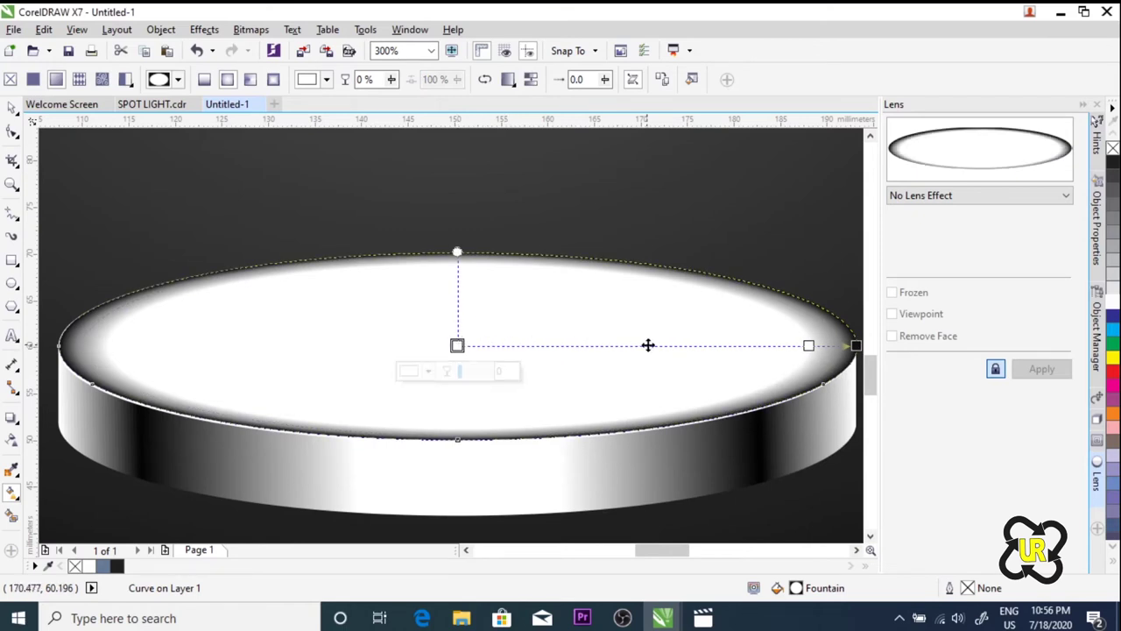
{"action": "left_click_drag", "start_coordinate": [809, 345], "coordinate": [760, 345]}
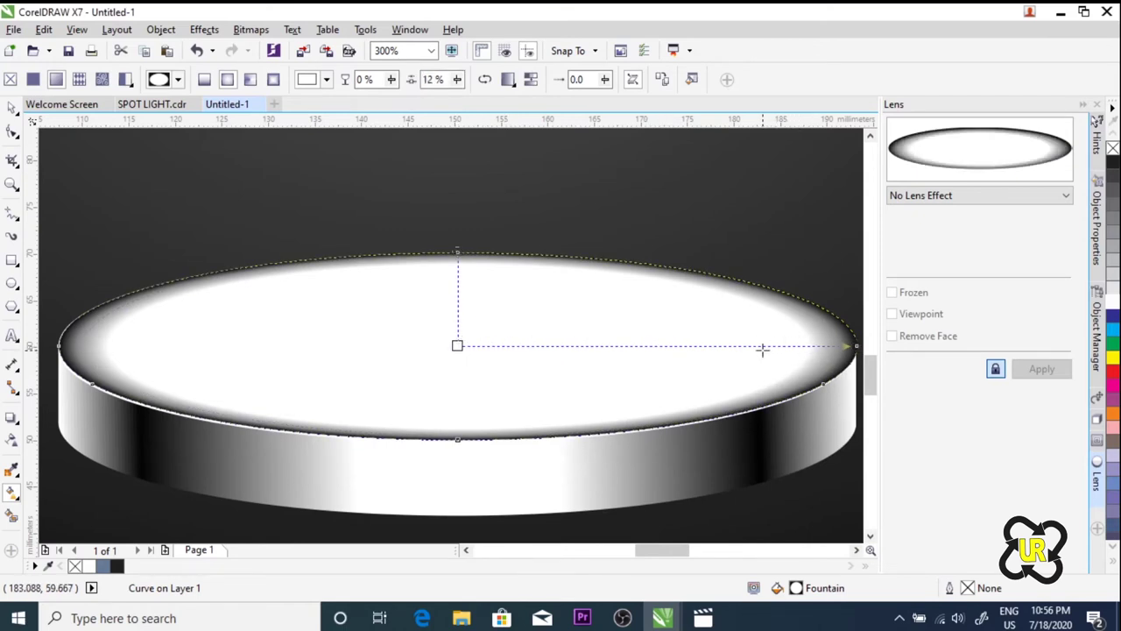
{"action": "scroll", "coordinate": [445, 343], "scroll_direction": "down", "scroll_amount": 2}
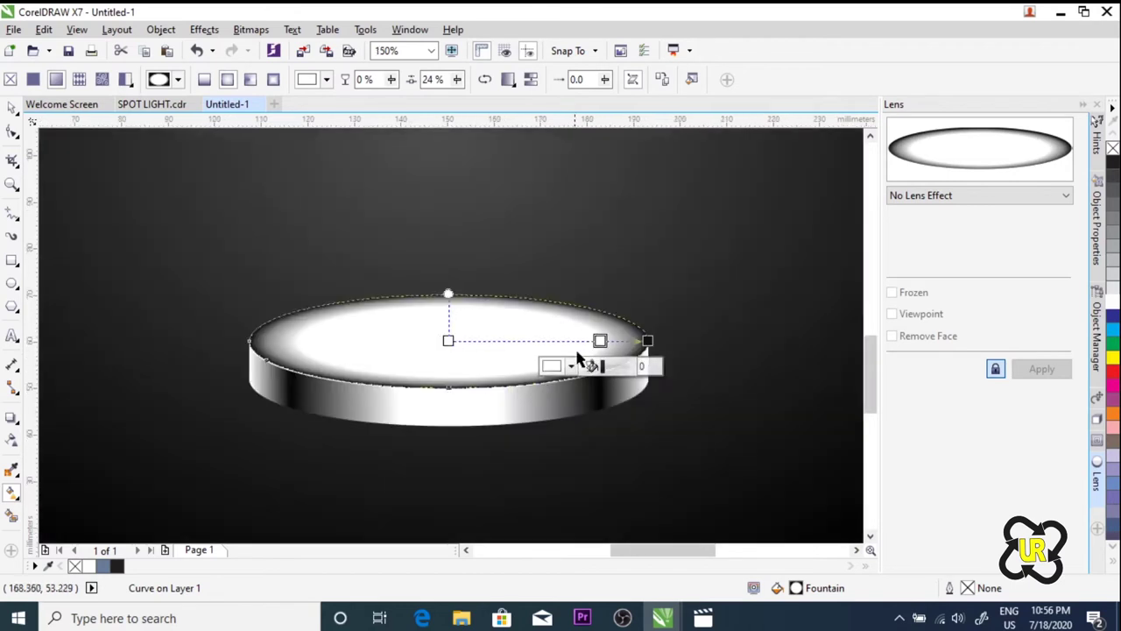
{"action": "left_click_drag", "start_coordinate": [599, 340], "coordinate": [606, 340]}
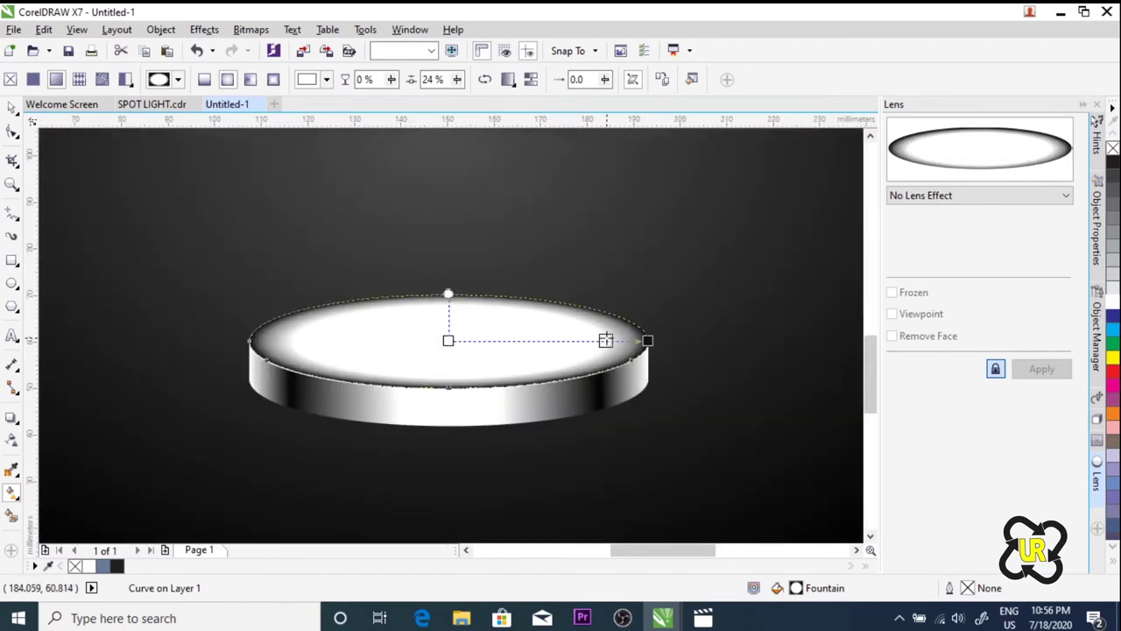
{"action": "left_click", "coordinate": [11, 106]}
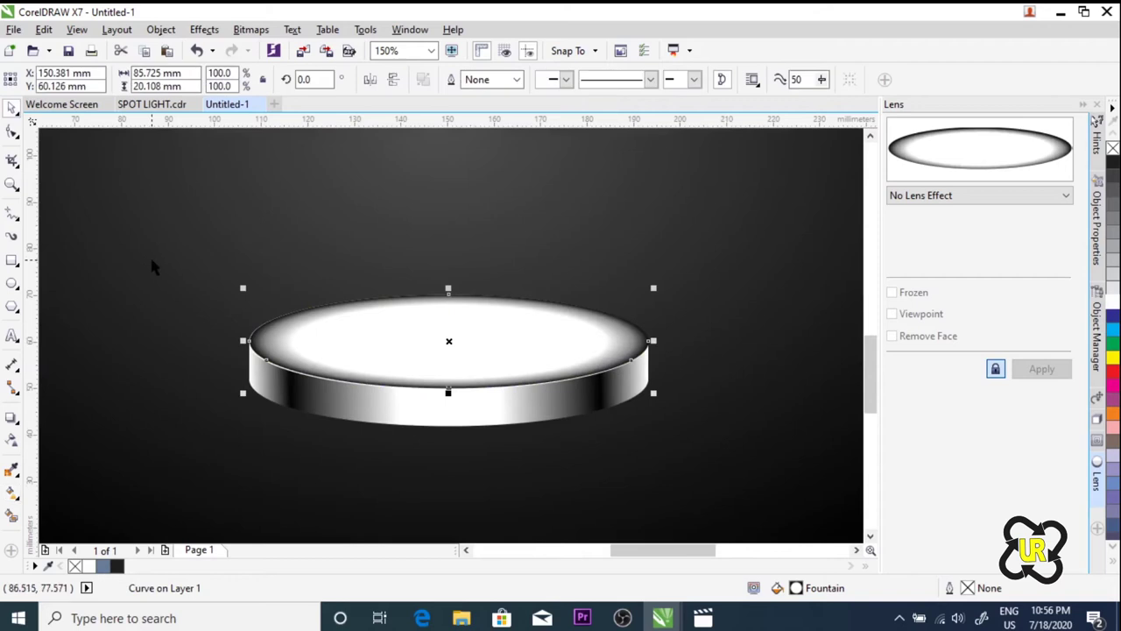
Step: Check beneath the gradient top ellipse by deleting it and restoring it with undo
{"action": "left_click", "coordinate": [339, 360]}
{"action": "scroll", "coordinate": [320, 317], "scroll_direction": "up", "scroll_amount": 2}
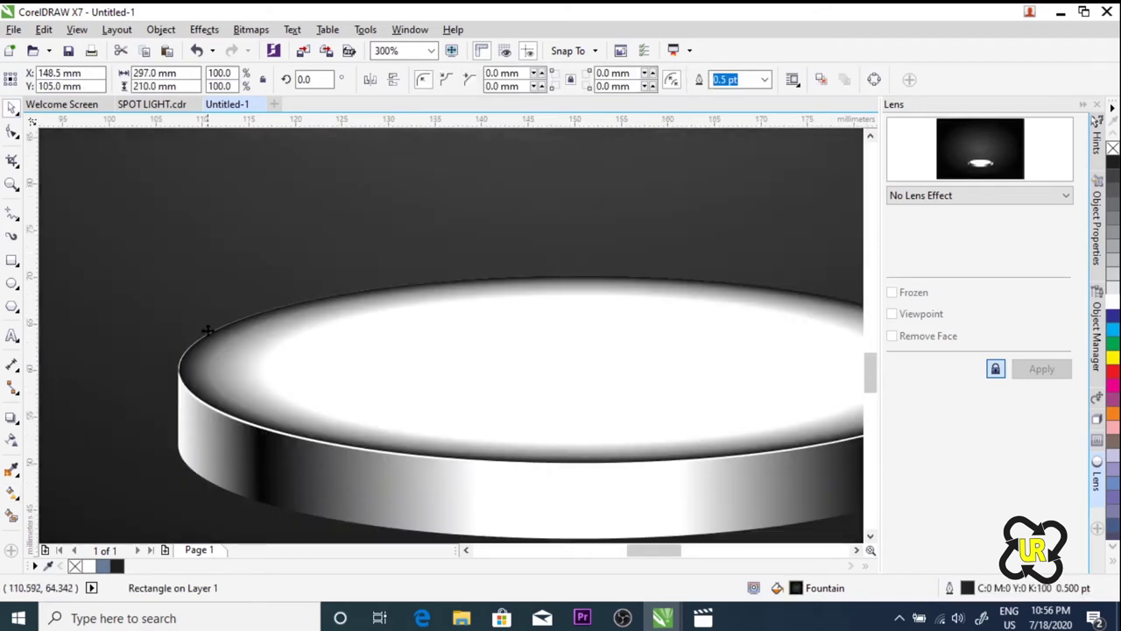
{"action": "left_click", "coordinate": [208, 341]}
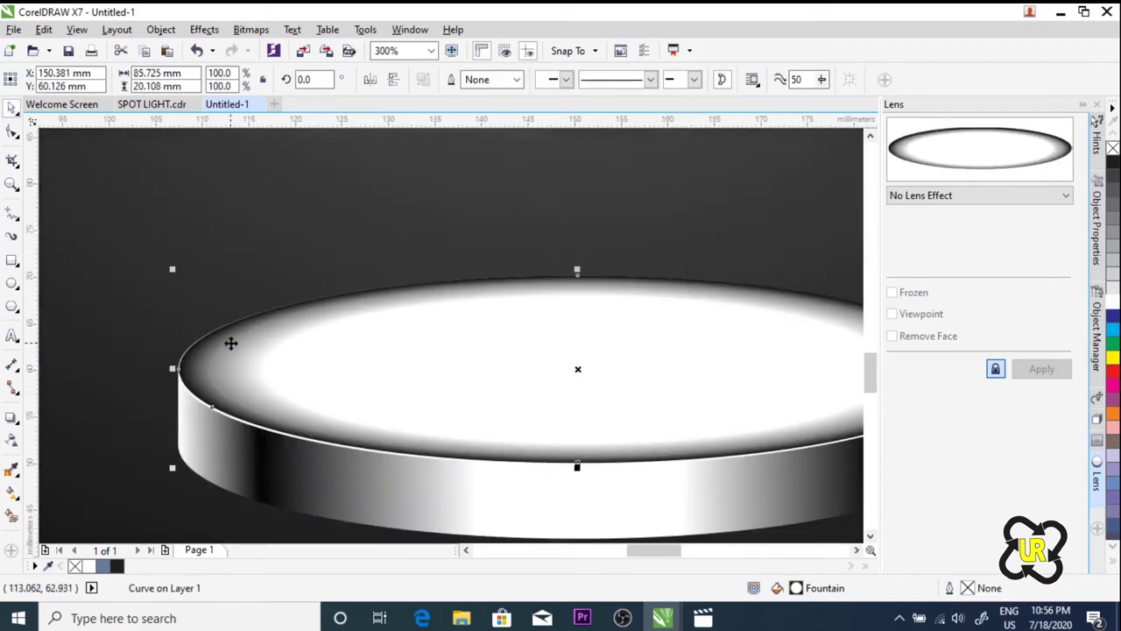
{"action": "key", "text": "Delete"}
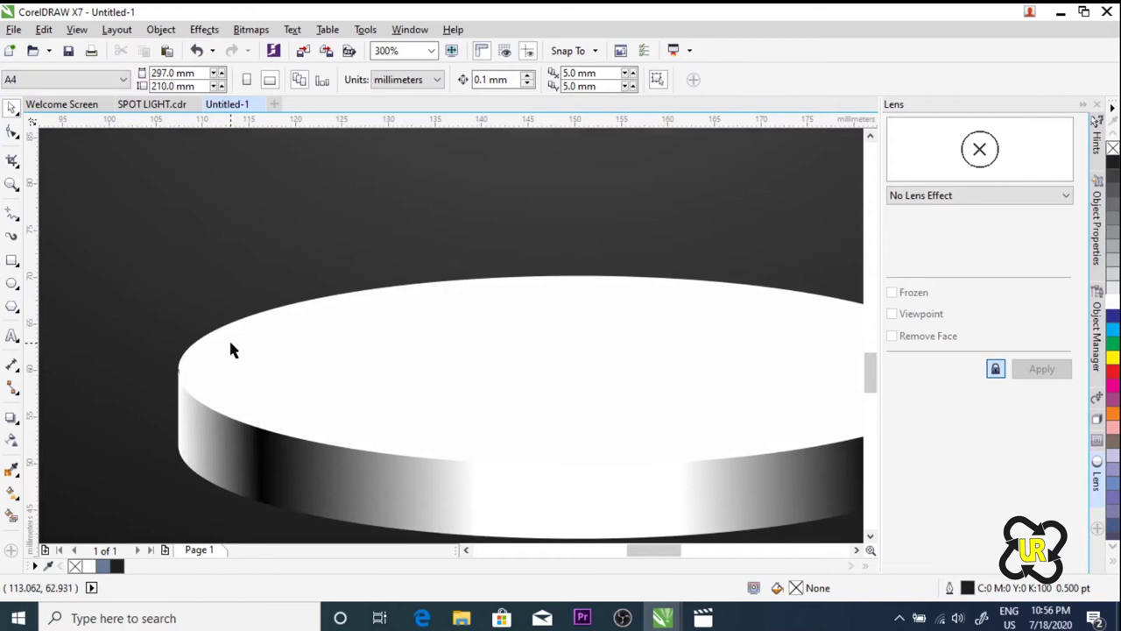
{"action": "key", "text": "ctrl+z"}
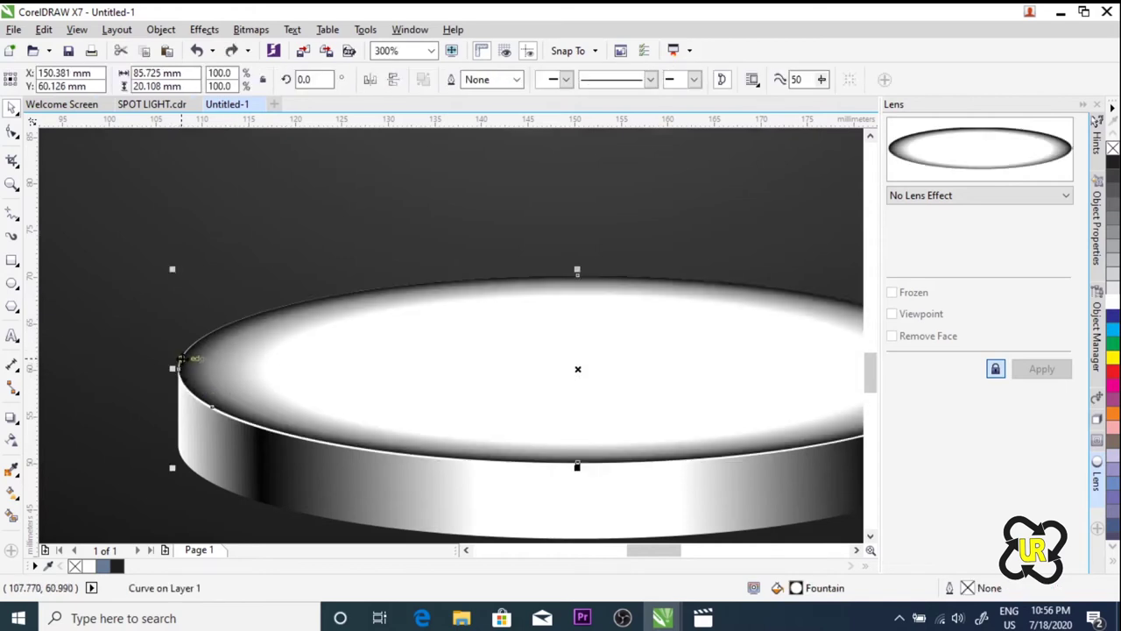
{"action": "scroll", "coordinate": [180, 360], "scroll_direction": "up", "scroll_amount": 2}
{"action": "scroll", "coordinate": [180, 363], "scroll_direction": "up", "scroll_amount": 2}
Step: Select the white ellipse, disc top, shaded rim and dark background in turn to check each part
{"action": "left_click", "coordinate": [180, 367]}
{"action": "scroll", "coordinate": [179, 368], "scroll_direction": "down", "scroll_amount": 2}
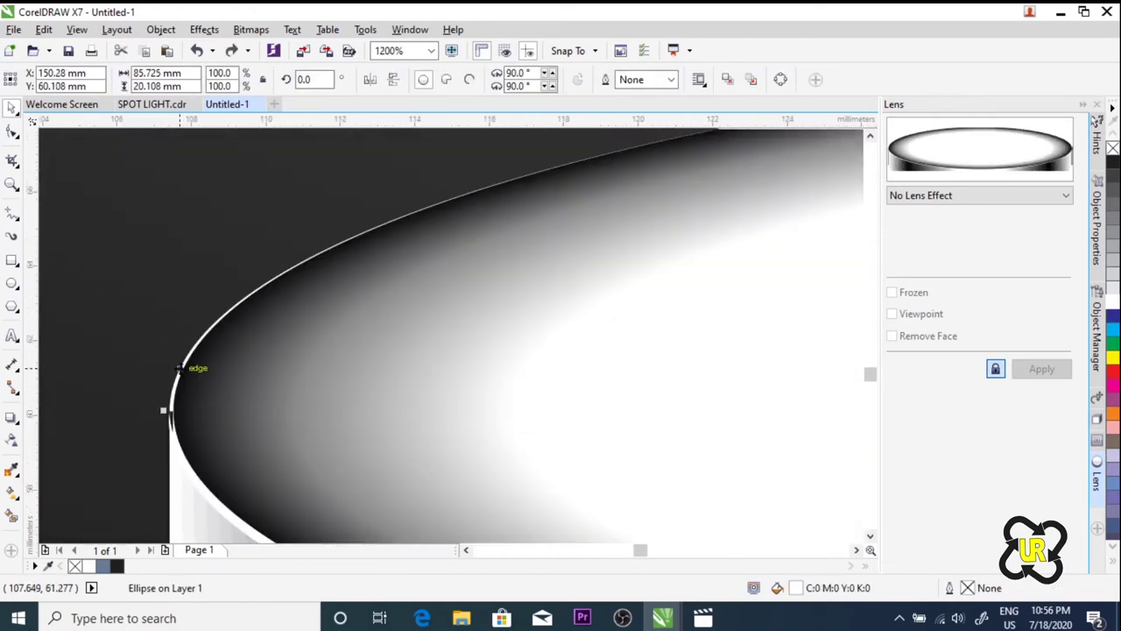
{"action": "key", "text": "Escape"}
{"action": "scroll", "coordinate": [184, 375], "scroll_direction": "down", "scroll_amount": 2}
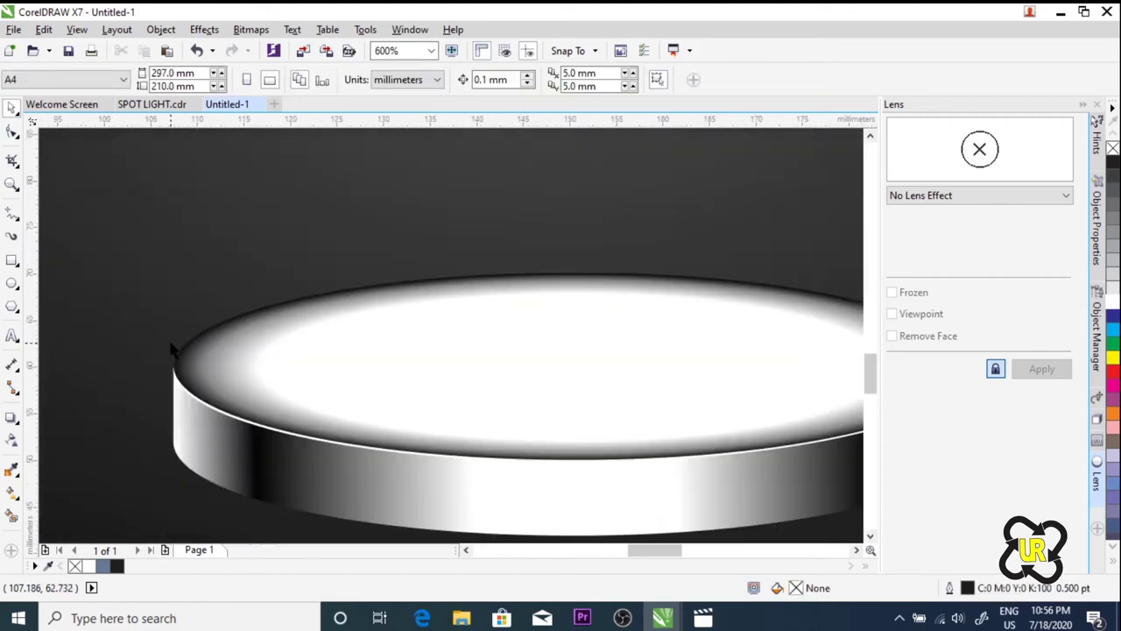
{"action": "scroll", "coordinate": [233, 355], "scroll_direction": "down", "scroll_amount": 2}
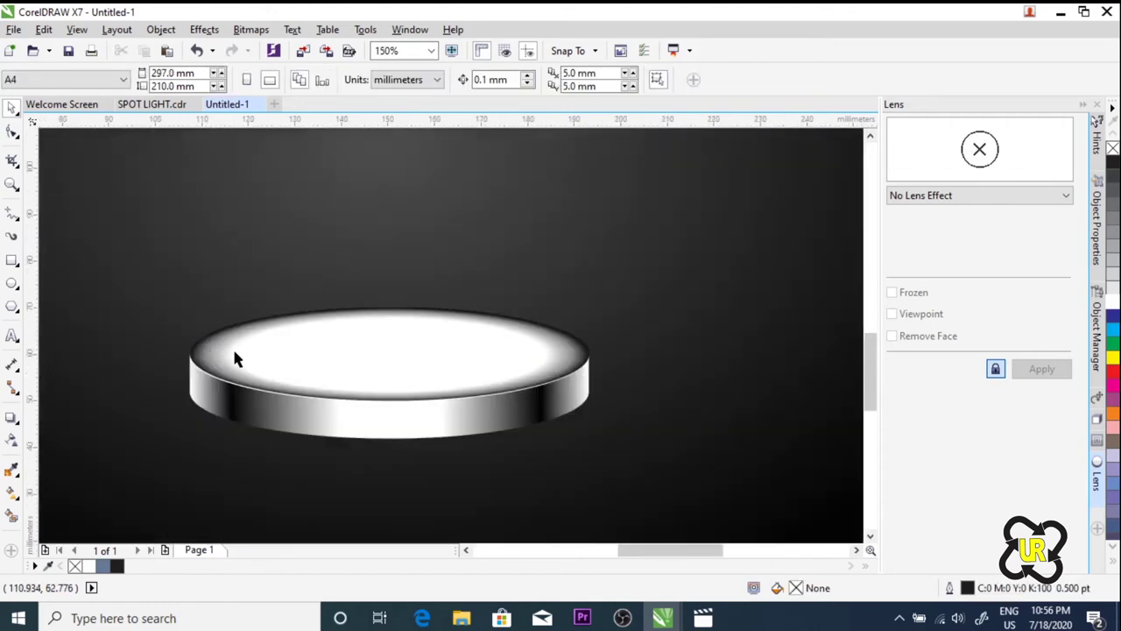
{"action": "left_click", "coordinate": [236, 359]}
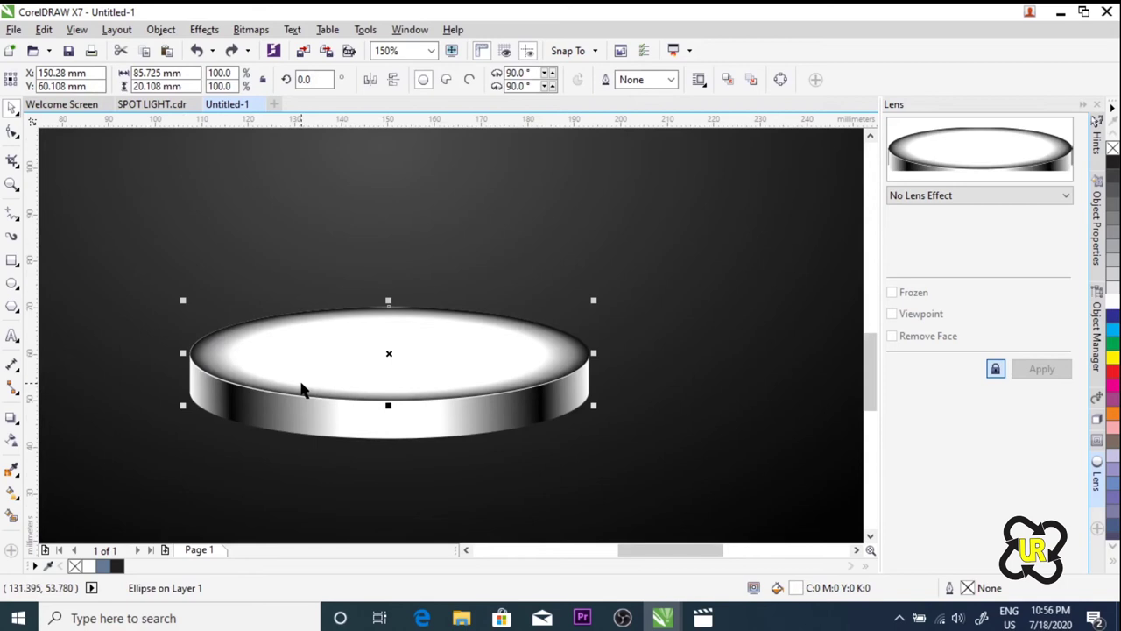
{"action": "left_click", "coordinate": [401, 377]}
{"action": "scroll", "coordinate": [386, 381], "scroll_direction": "down", "scroll_amount": 2}
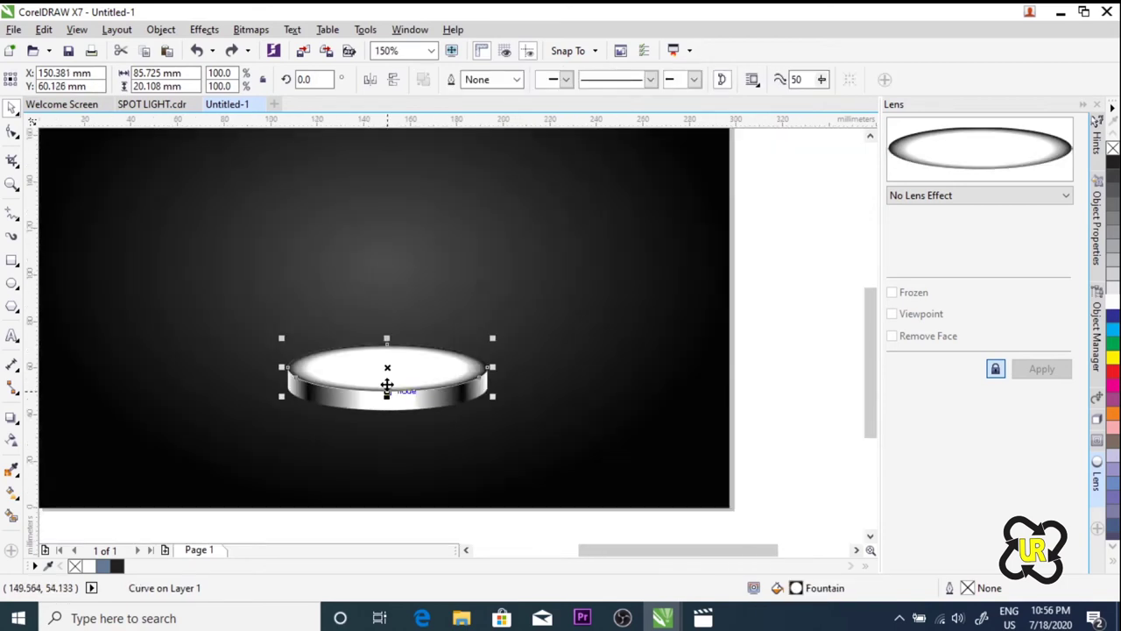
{"action": "left_click", "coordinate": [387, 447]}
{"action": "scroll", "coordinate": [387, 448], "scroll_direction": "down", "scroll_amount": 2}
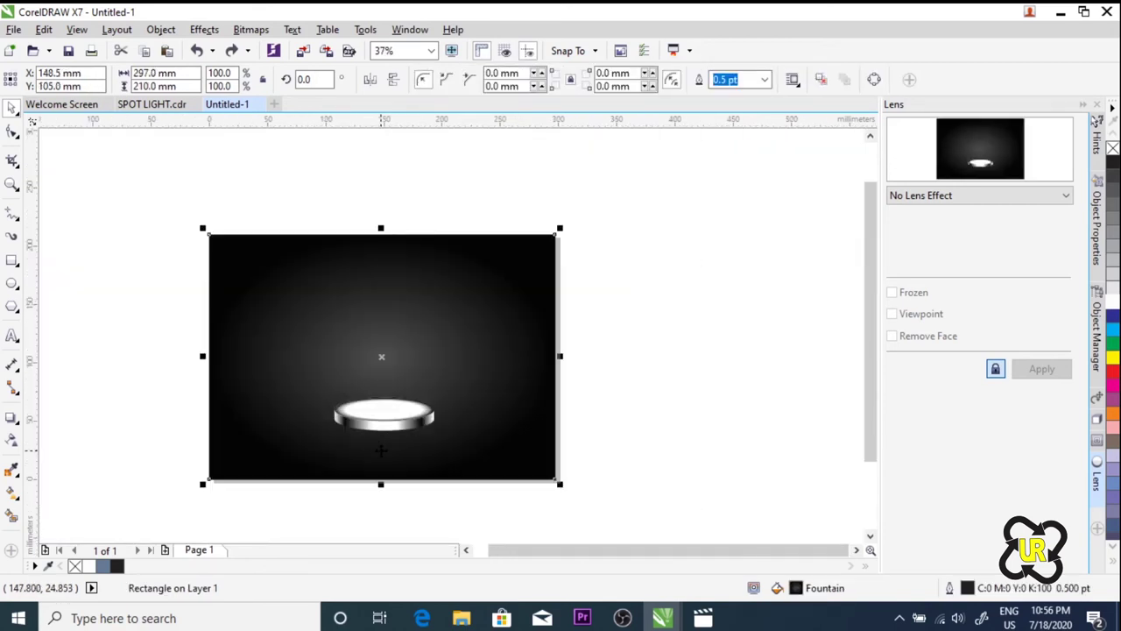
{"action": "scroll", "coordinate": [368, 321], "scroll_direction": "up", "scroll_amount": 2}
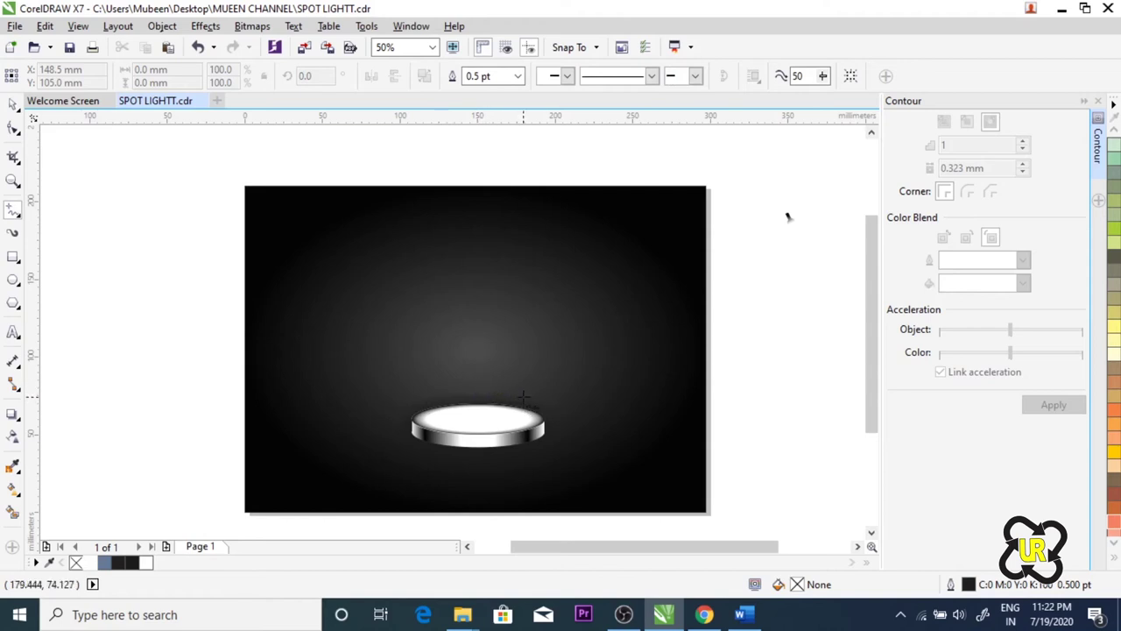
Step: Draw a closed four-node beam shape from the disc's edge up to the upper left and back
{"action": "left_click", "coordinate": [523, 396]}
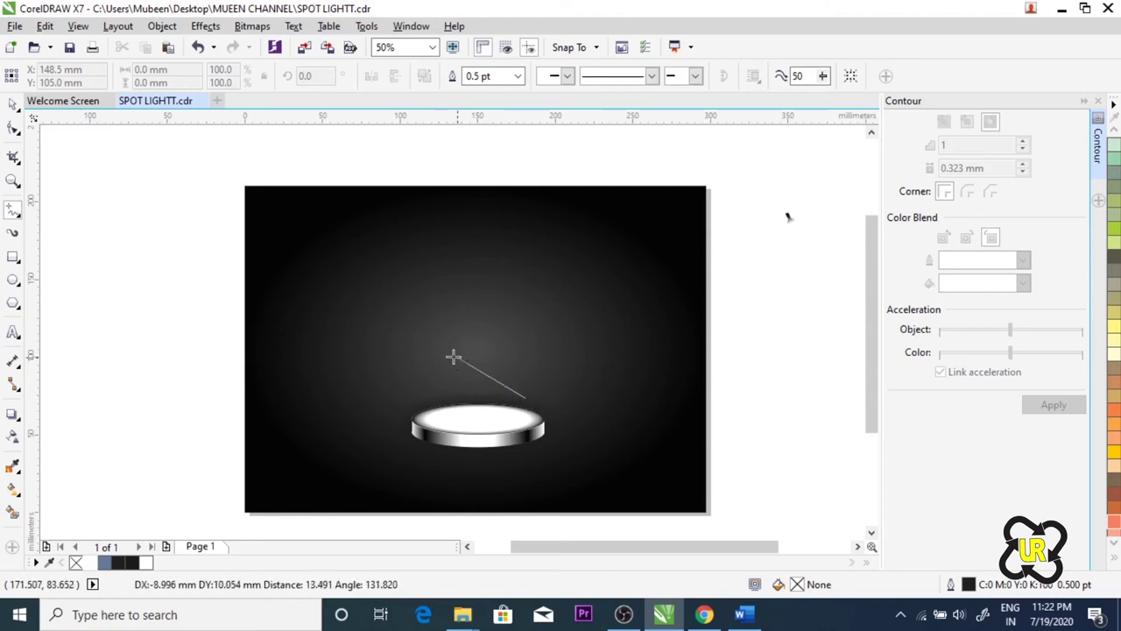
{"action": "left_click", "coordinate": [381, 274]}
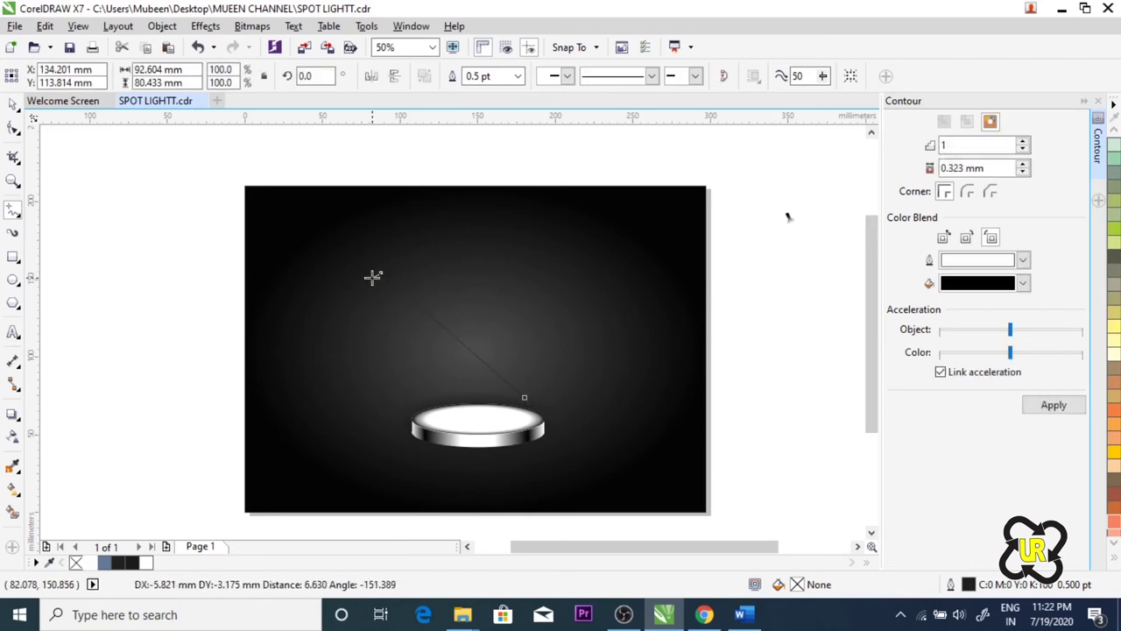
{"action": "left_click", "coordinate": [373, 277]}
{"action": "left_click", "coordinate": [374, 279]}
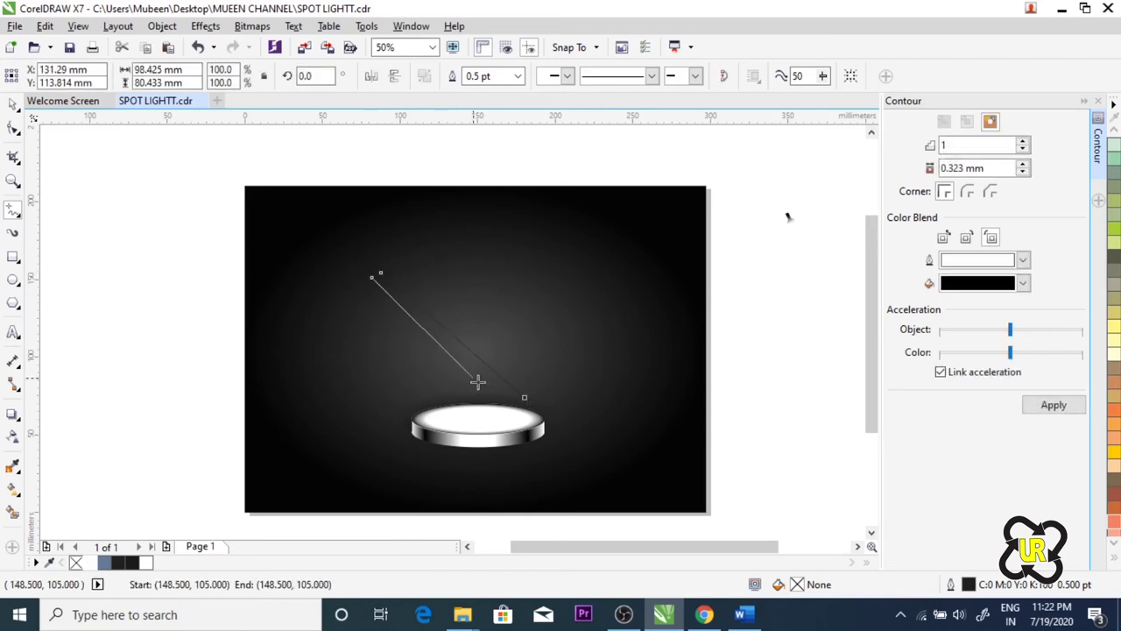
{"action": "left_click", "coordinate": [499, 408]}
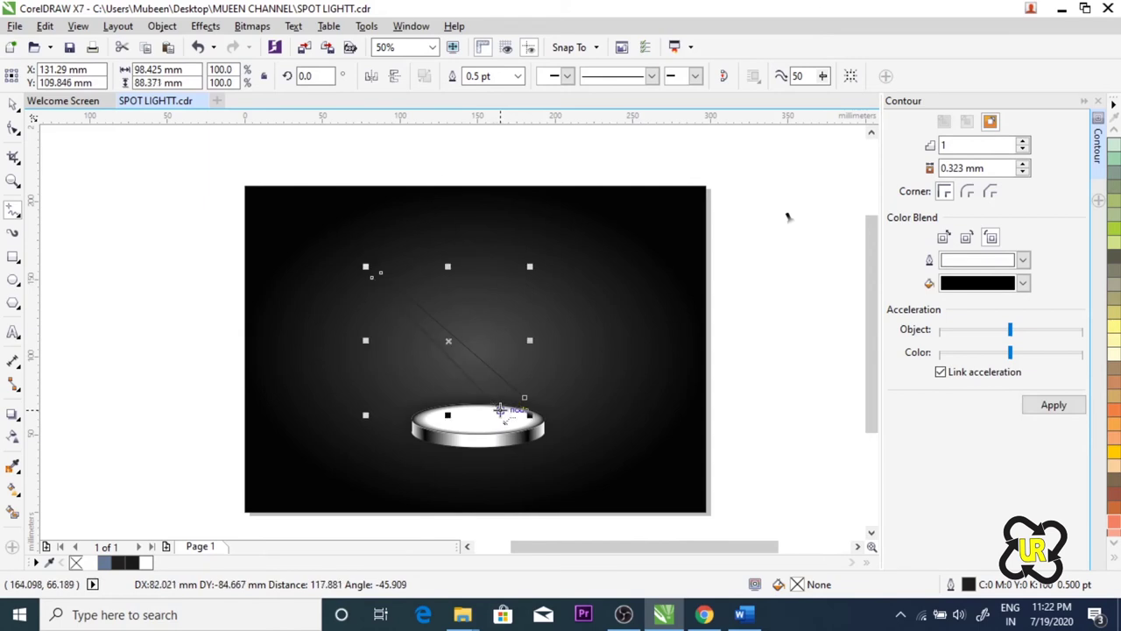
{"action": "left_click", "coordinate": [499, 408]}
{"action": "double_click", "coordinate": [523, 398]}
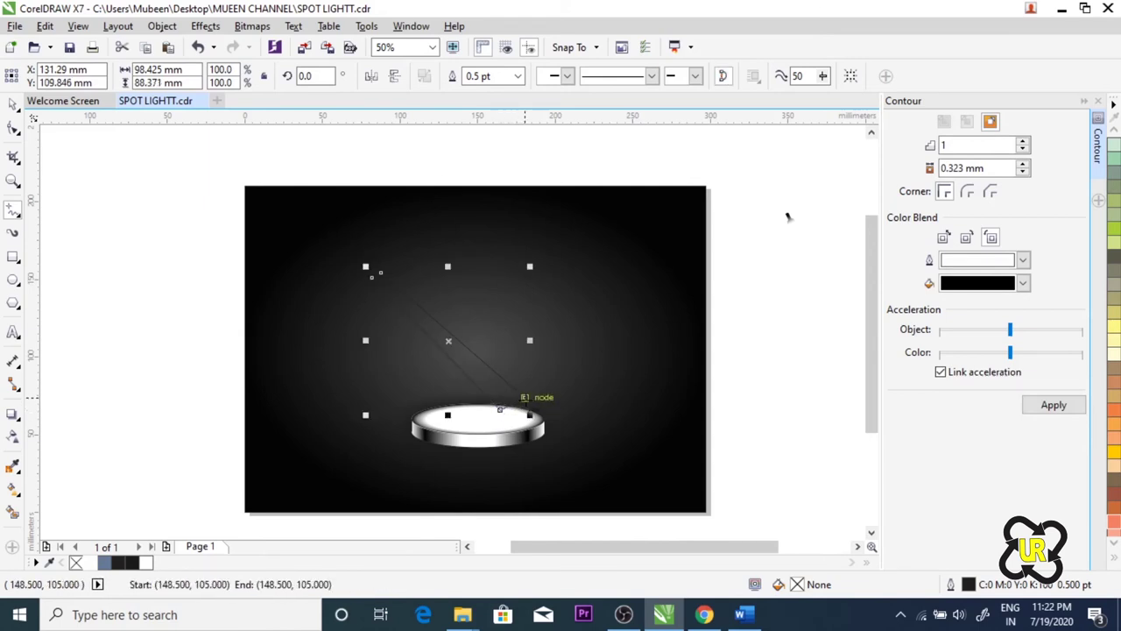
{"action": "scroll", "coordinate": [447, 362], "scroll_direction": "up", "scroll_amount": 2}
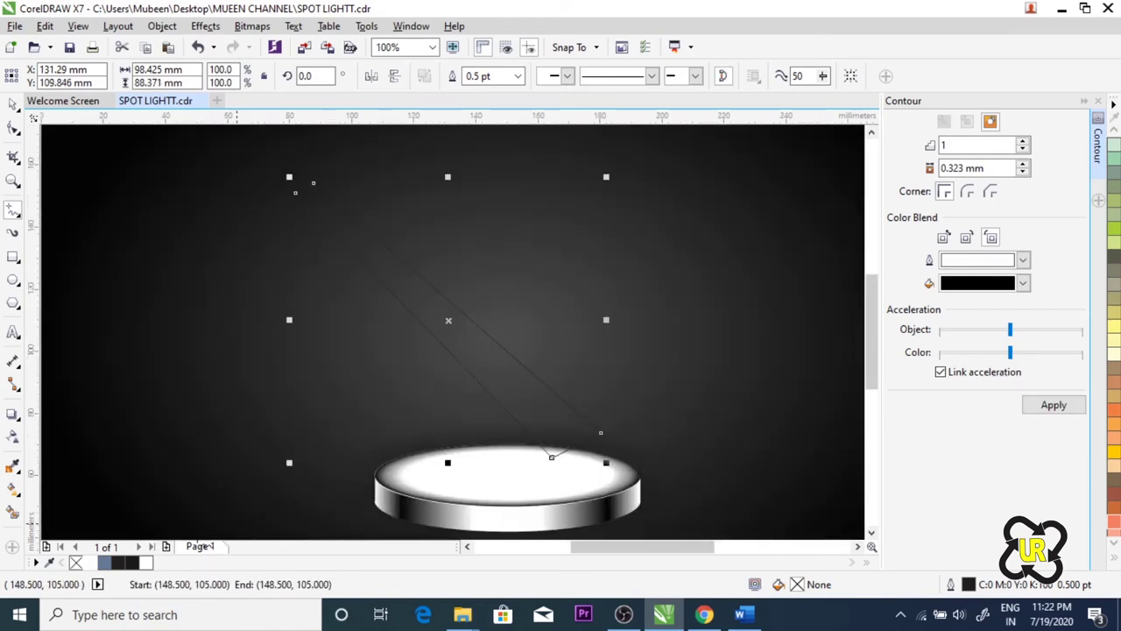
Step: Fill the beam shape white and remove its outline
{"action": "left_click", "coordinate": [146, 565]}
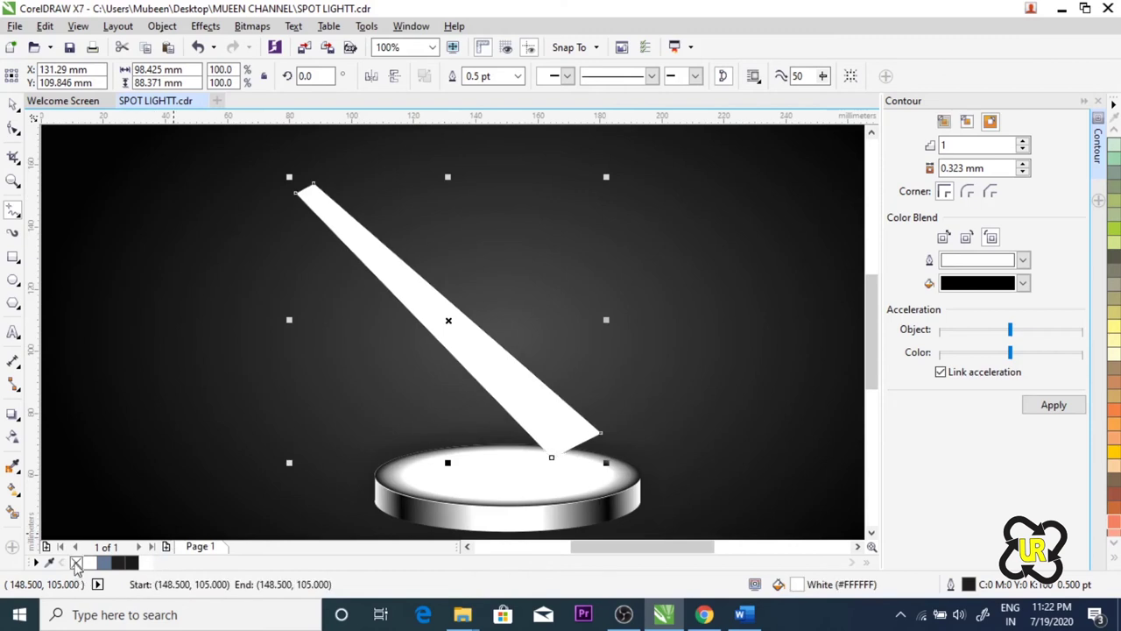
{"action": "right_click", "coordinate": [76, 563]}
{"action": "left_click", "coordinate": [14, 104]}
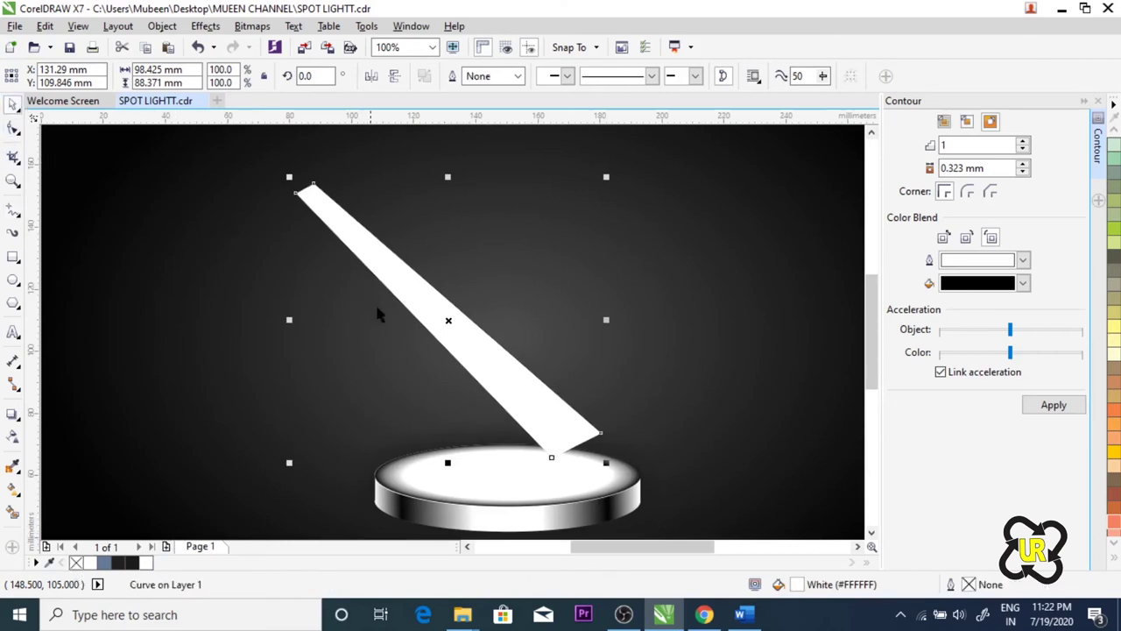
{"action": "scroll", "coordinate": [400, 260], "scroll_direction": "down", "scroll_amount": 2}
{"action": "scroll", "coordinate": [394, 263], "scroll_direction": "up", "scroll_amount": 2}
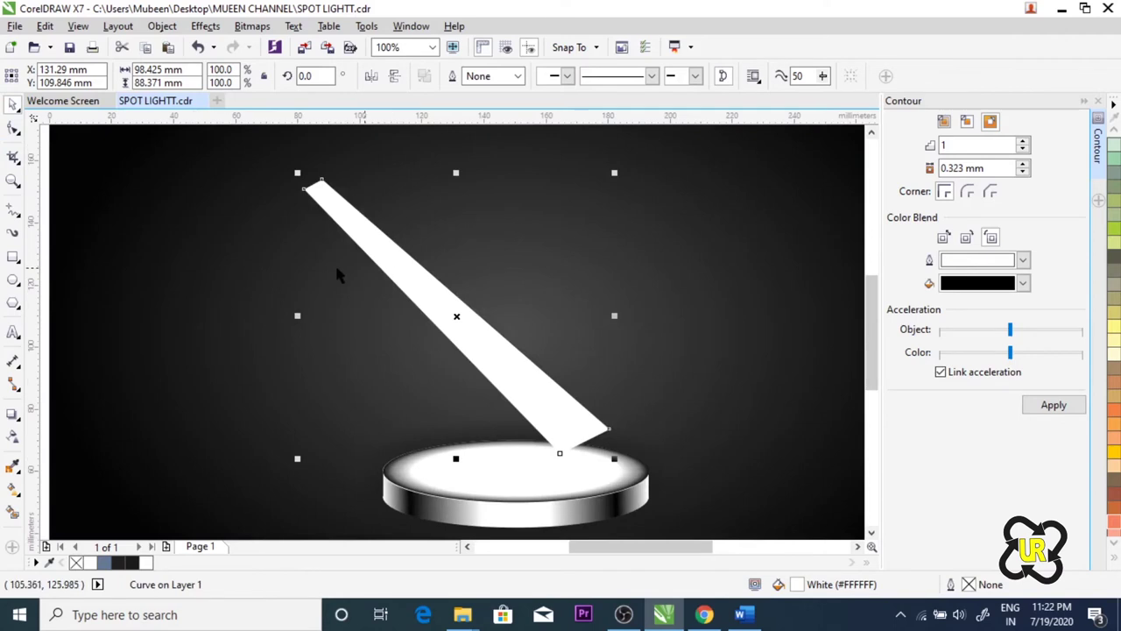
{"action": "scroll", "coordinate": [315, 281], "scroll_direction": "down", "scroll_amount": 2}
{"action": "left_click", "coordinate": [13, 128]}
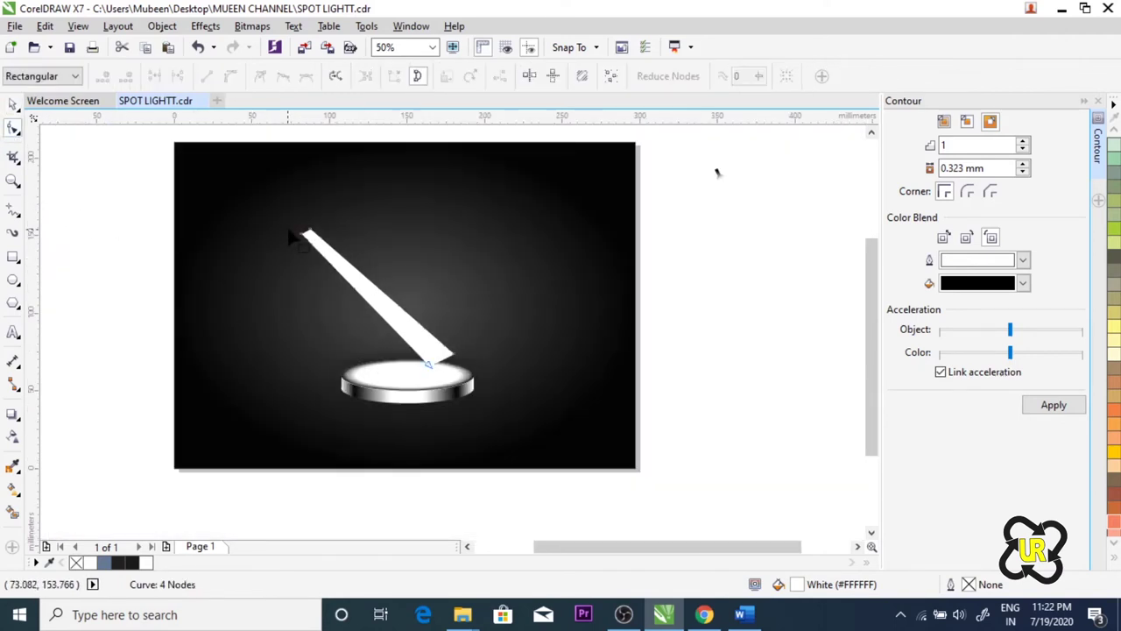
Step: Drag the beam's top point into place and lower its bottom corner onto the disc
{"action": "scroll", "coordinate": [307, 232], "scroll_direction": "up", "scroll_amount": 2}
{"action": "left_click_drag", "start_coordinate": [318, 236], "coordinate": [323, 233]}
{"action": "left_click_drag", "start_coordinate": [620, 480], "coordinate": [625, 506]}
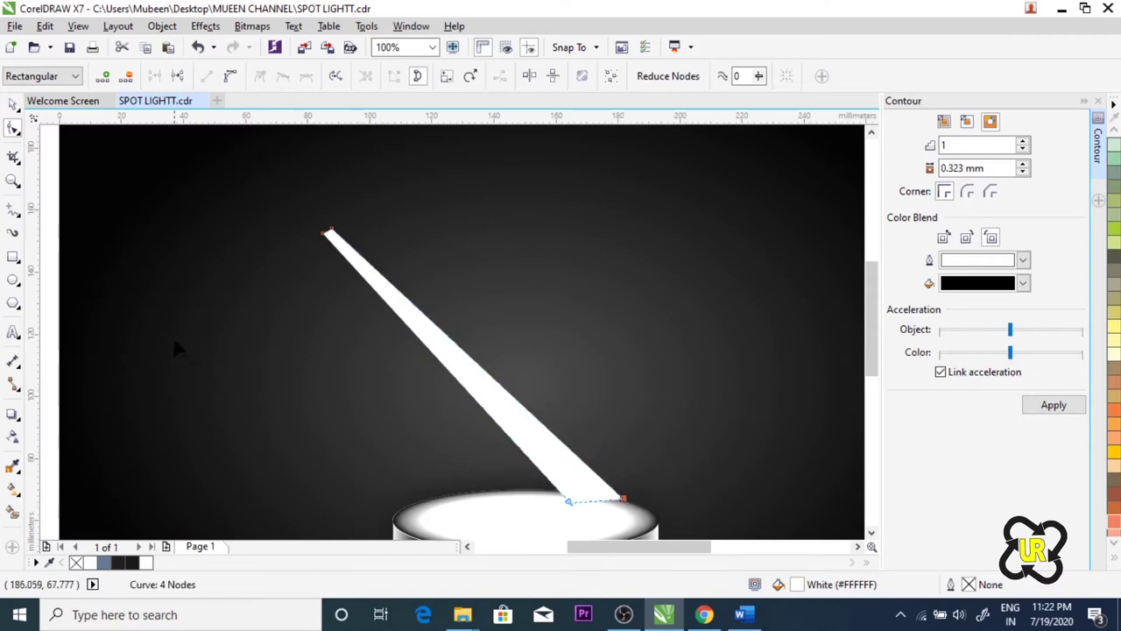
{"action": "left_click", "coordinate": [13, 103]}
{"action": "key", "text": "space"}
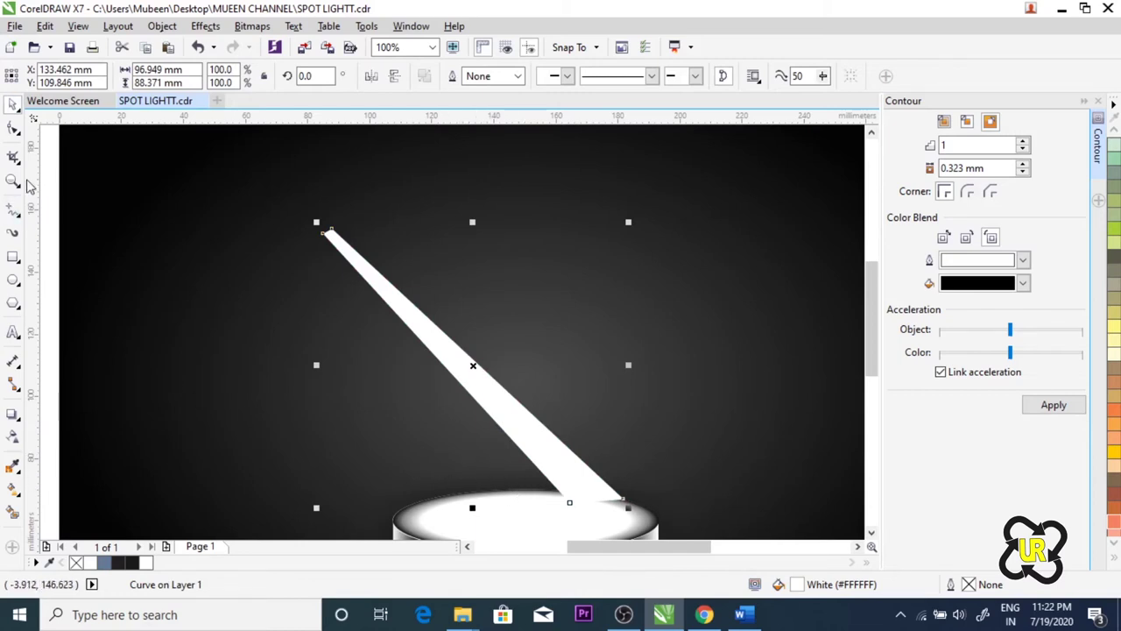
Step: Shift the beam's lower-left corner about 2.6 mm right and settle the beam onto the disc
{"action": "left_click", "coordinate": [13, 128]}
{"action": "left_click_drag", "start_coordinate": [568, 503], "coordinate": [577, 502]}
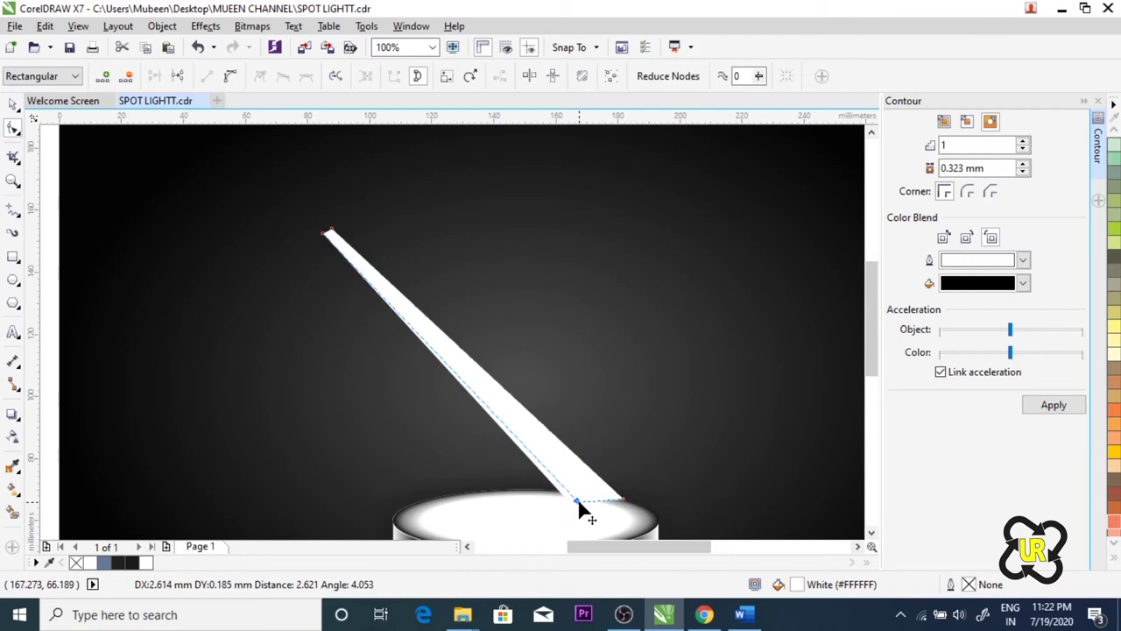
{"action": "left_click_drag", "start_coordinate": [577, 506], "coordinate": [579, 508]}
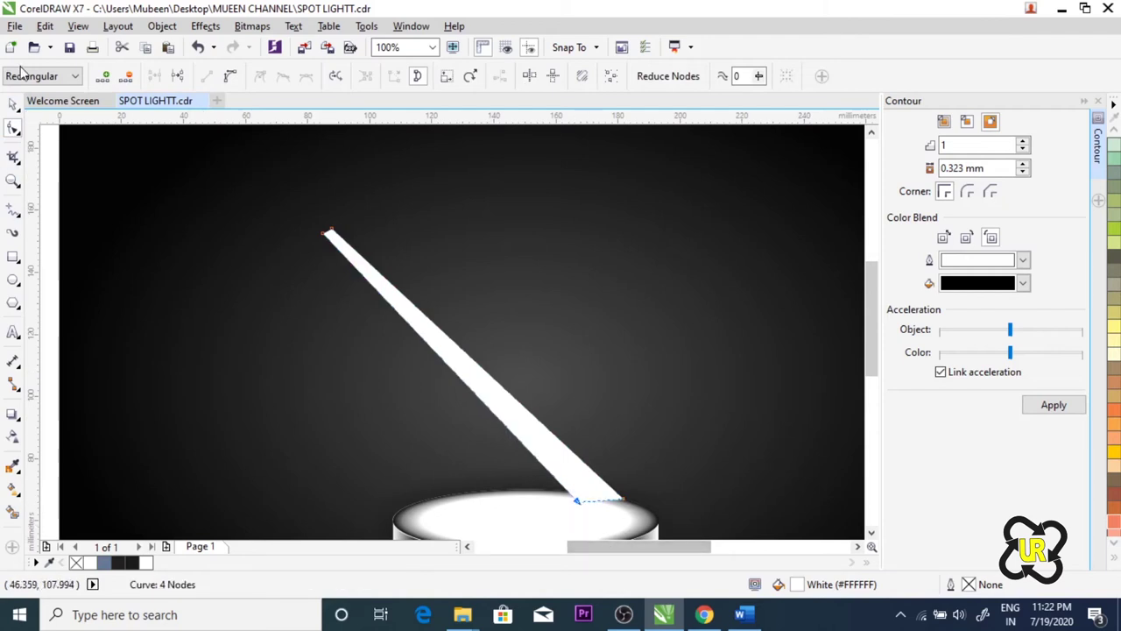
{"action": "left_click", "coordinate": [13, 104]}
{"action": "left_click_drag", "start_coordinate": [503, 410], "coordinate": [500, 411]}
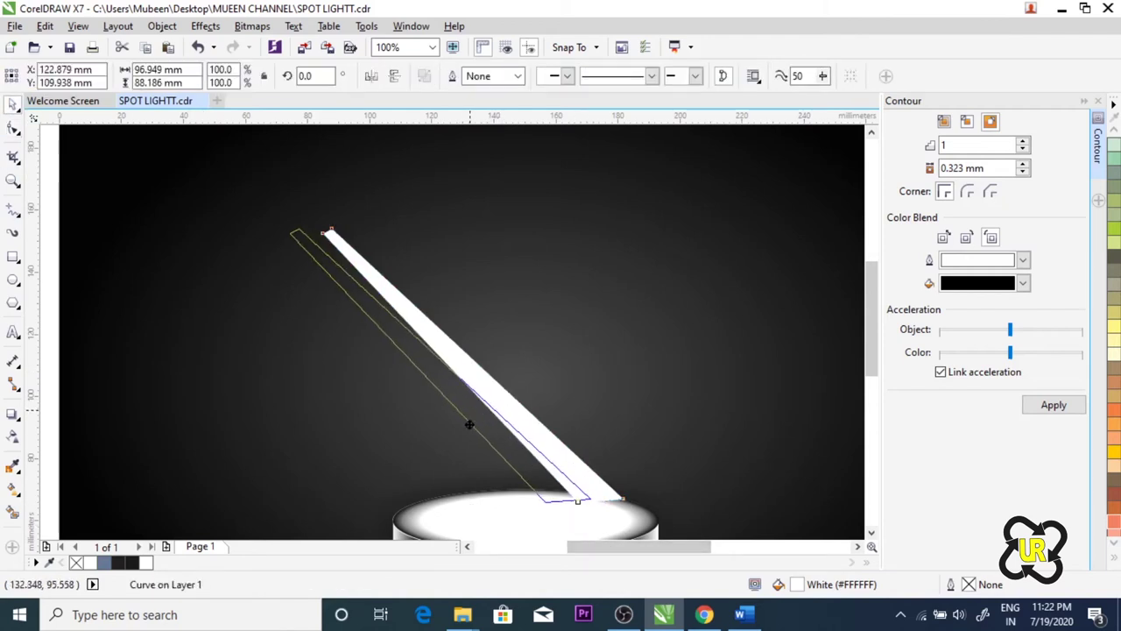
{"action": "left_click_drag", "start_coordinate": [500, 412], "coordinate": [502, 411]}
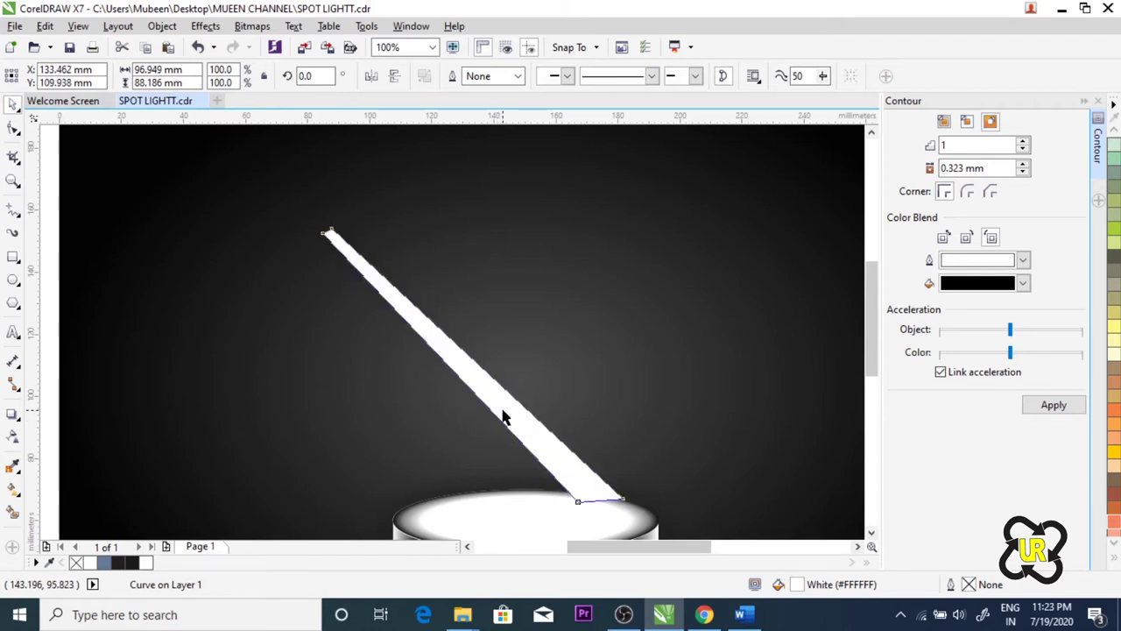
{"action": "left_click", "coordinate": [506, 402]}
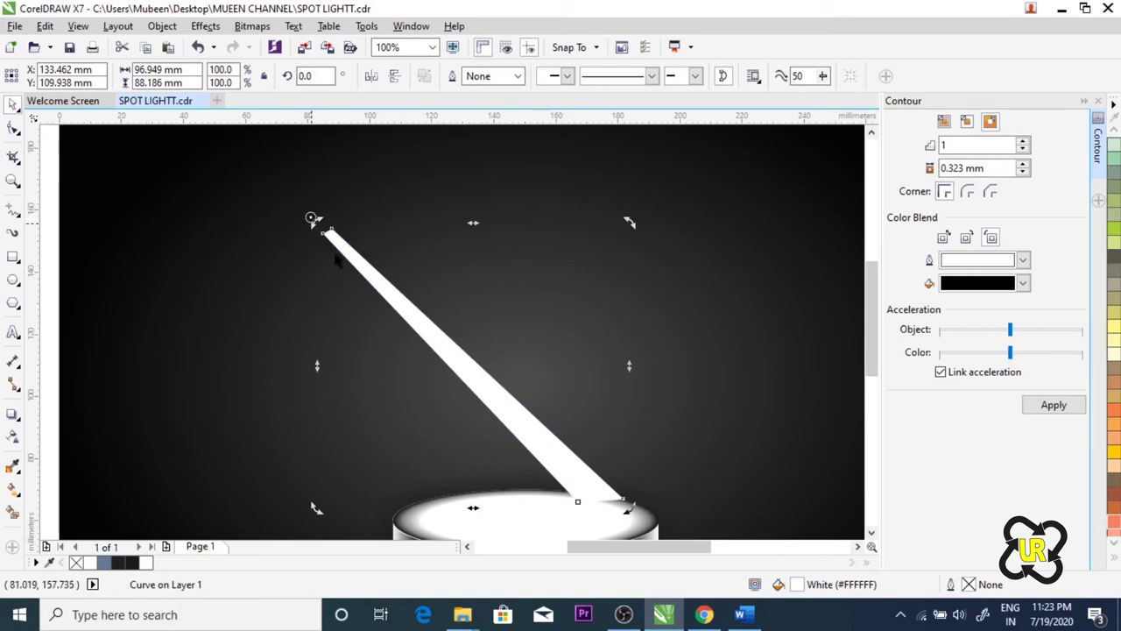
Step: Drop two rotated copies of the beam around its tip so three rays fan across the disc
{"action": "mouse_move", "coordinate": [629, 507]}
{"action": "left_mouse_down"}
{"action": "mouse_move", "coordinate": [592, 526]}
{"action": "mouse_move", "coordinate": [573, 478]}
{"action": "left_mouse_up"}
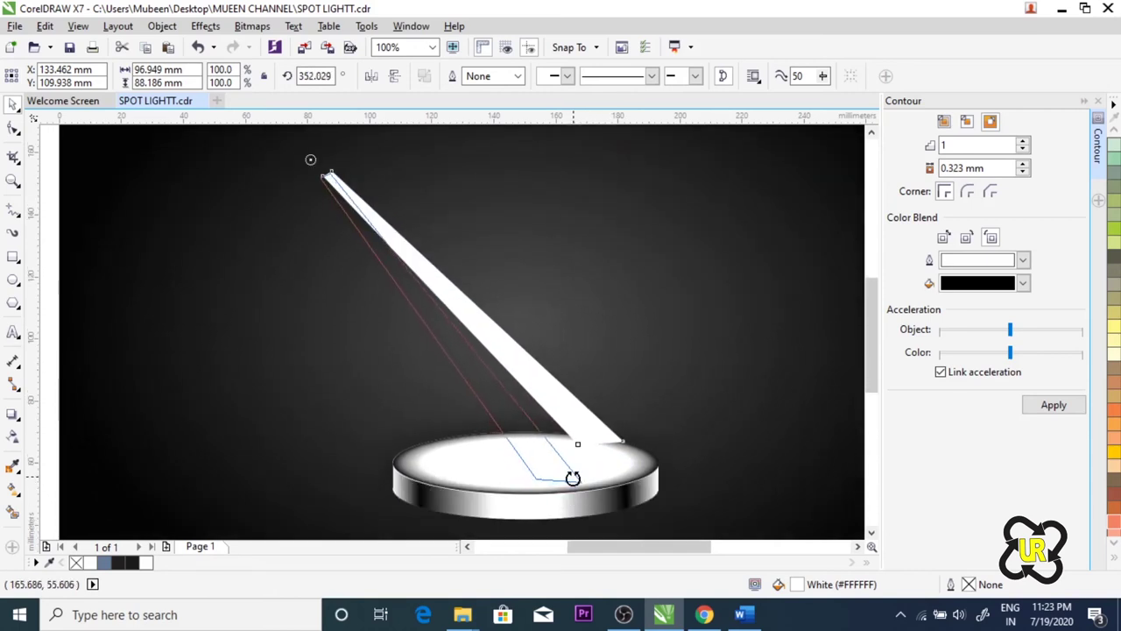
{"action": "mouse_move", "coordinate": [573, 477]}
{"action": "left_mouse_down"}
{"action": "mouse_move", "coordinate": [580, 485]}
{"action": "mouse_move", "coordinate": [473, 492]}
{"action": "left_mouse_up"}
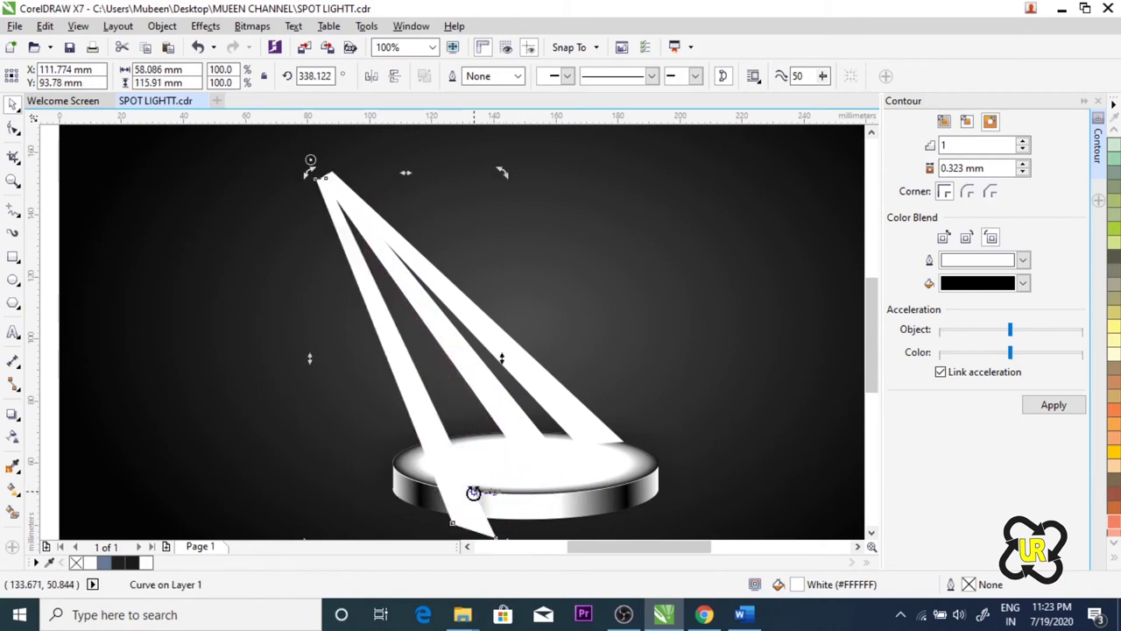
{"action": "left_click", "coordinate": [520, 430]}
{"action": "left_click", "coordinate": [518, 428]}
{"action": "left_click_drag", "start_coordinate": [585, 487], "coordinate": [578, 508]}
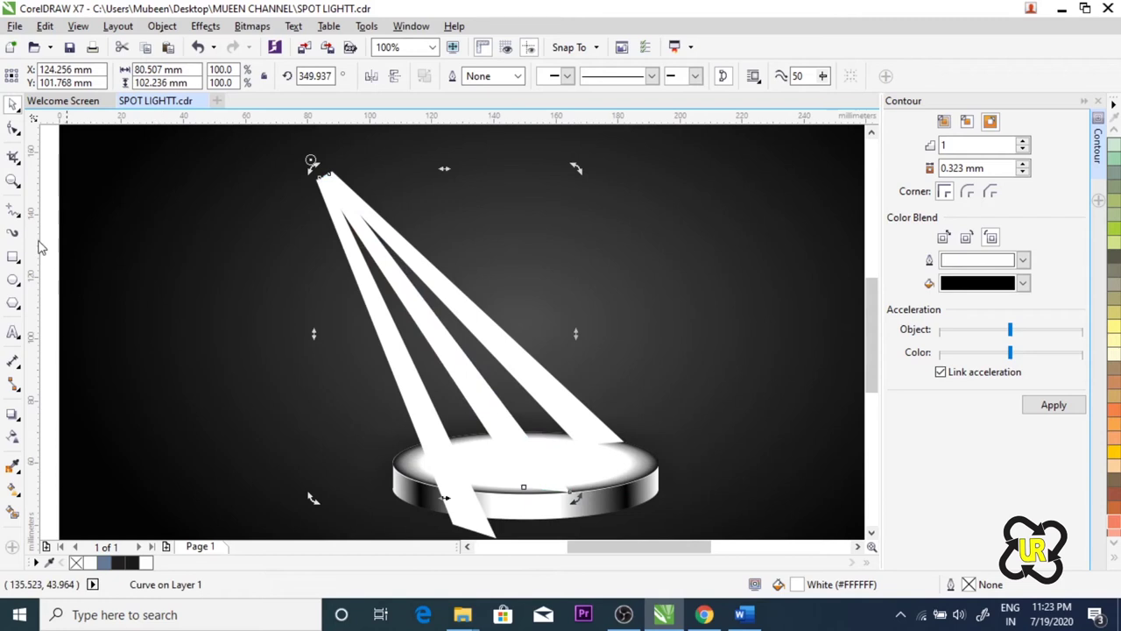
{"action": "left_click", "coordinate": [14, 128]}
{"action": "scroll", "coordinate": [406, 375], "scroll_direction": "down", "scroll_amount": 1}
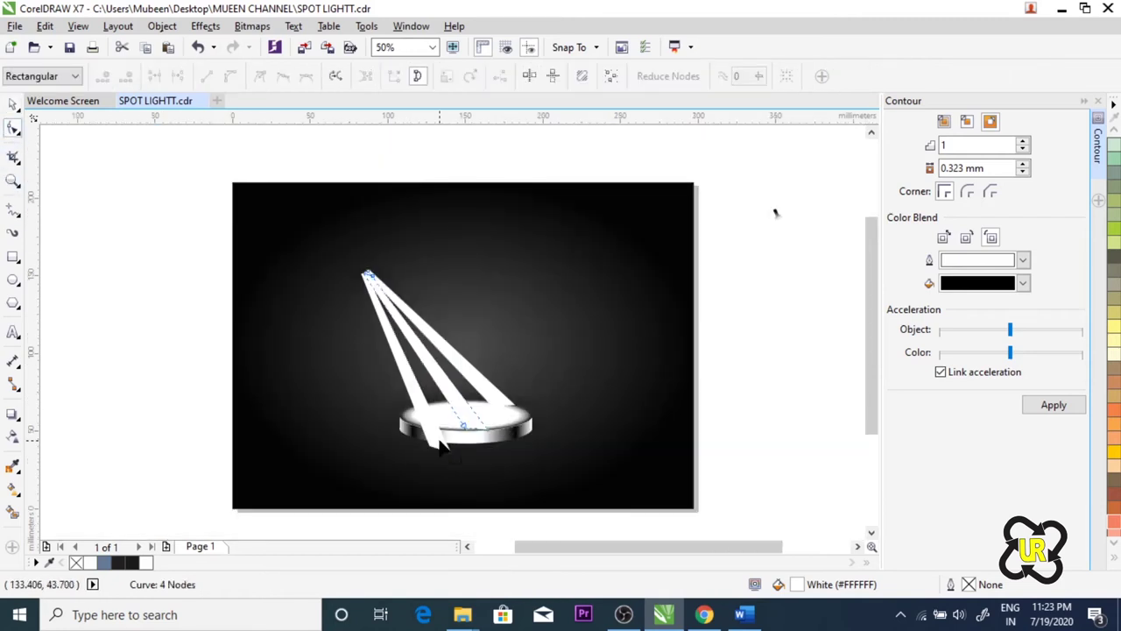
{"action": "scroll", "coordinate": [442, 449], "scroll_direction": "up", "scroll_amount": 1}
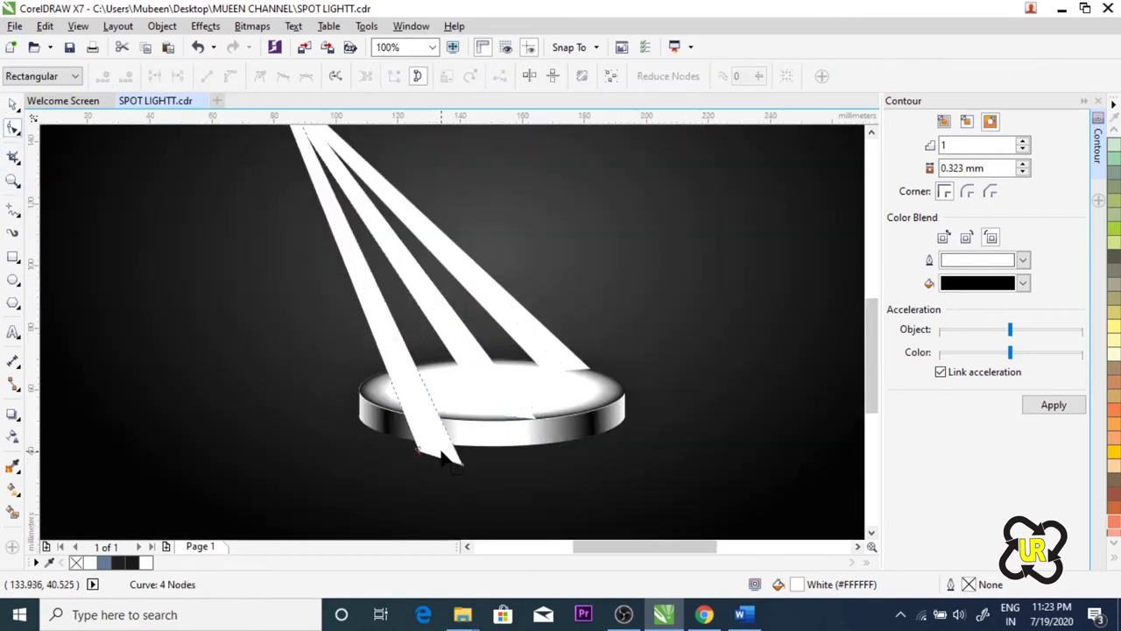
{"action": "scroll", "coordinate": [441, 452], "scroll_direction": "down", "scroll_amount": 1}
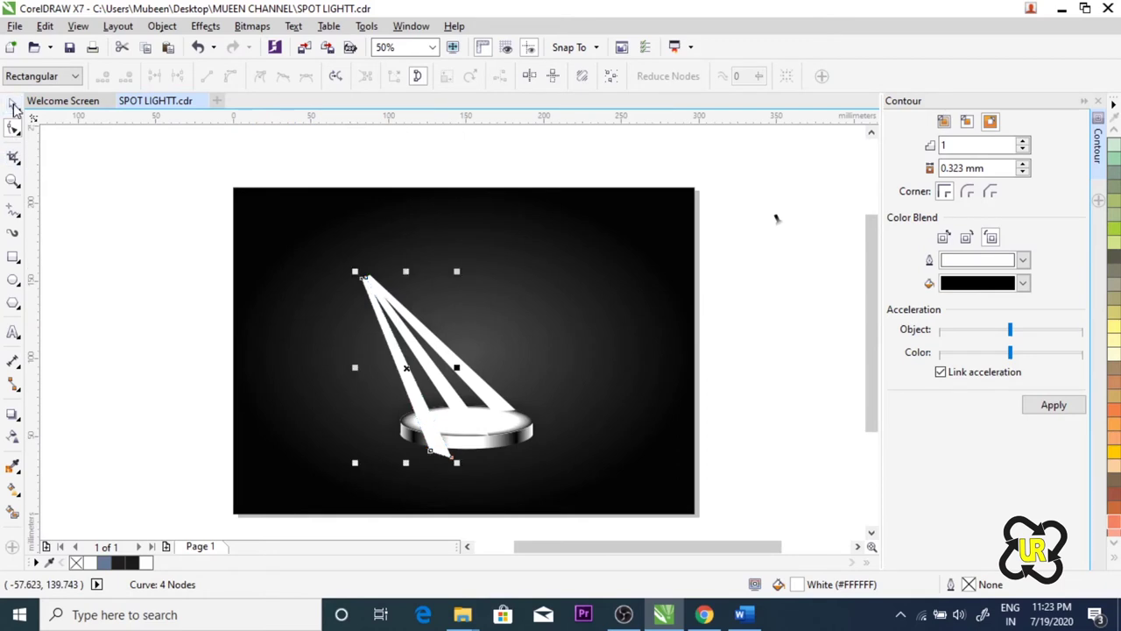
{"action": "left_click", "coordinate": [13, 105]}
{"action": "left_click_drag", "start_coordinate": [198, 256], "coordinate": [489, 397]}
Step: Select all three beams and apply a linear transparency fading from tip toward base
{"action": "left_click", "coordinate": [488, 394]}
{"action": "left_click", "coordinate": [447, 394], "text": "shift"}
{"action": "left_click", "coordinate": [429, 420], "text": "shift"}
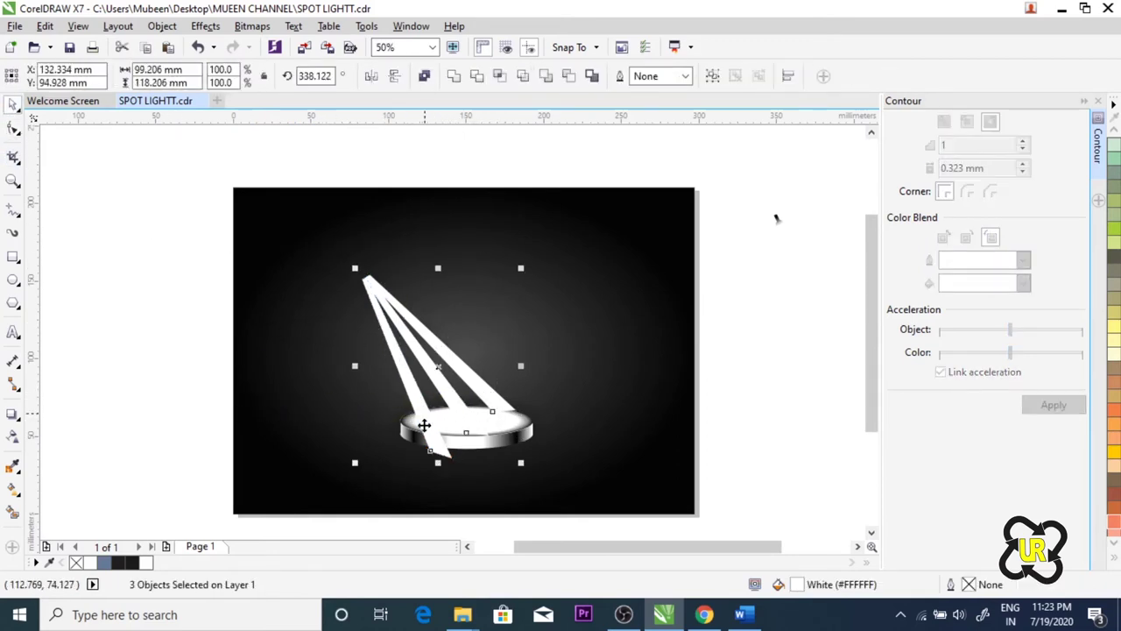
{"action": "left_click", "coordinate": [13, 436]}
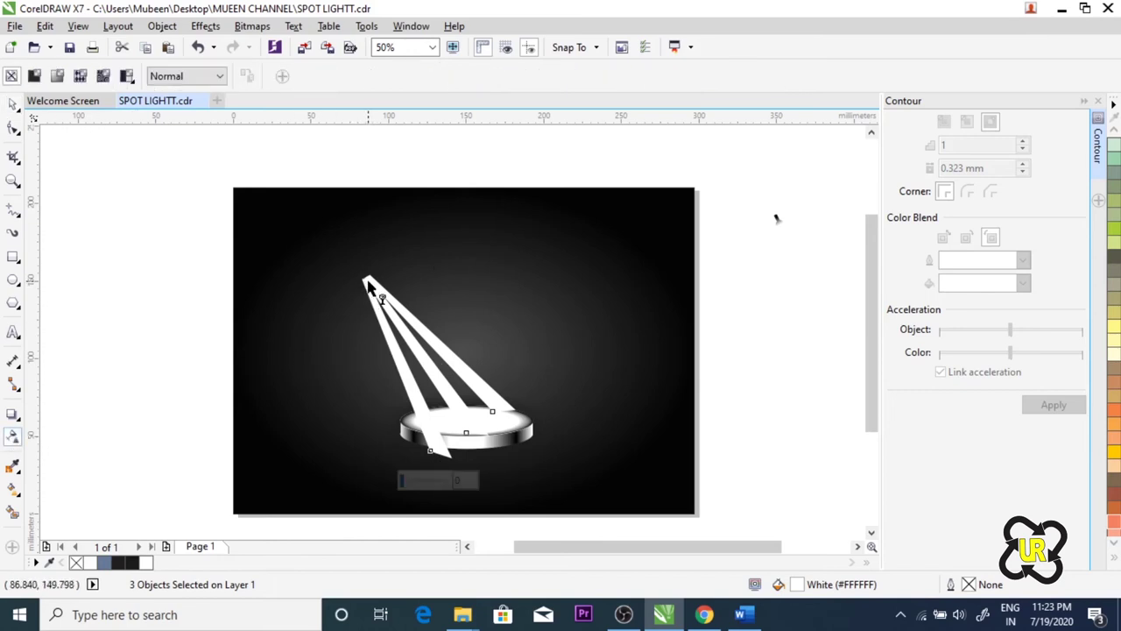
{"action": "left_click_drag", "start_coordinate": [368, 285], "coordinate": [449, 395]}
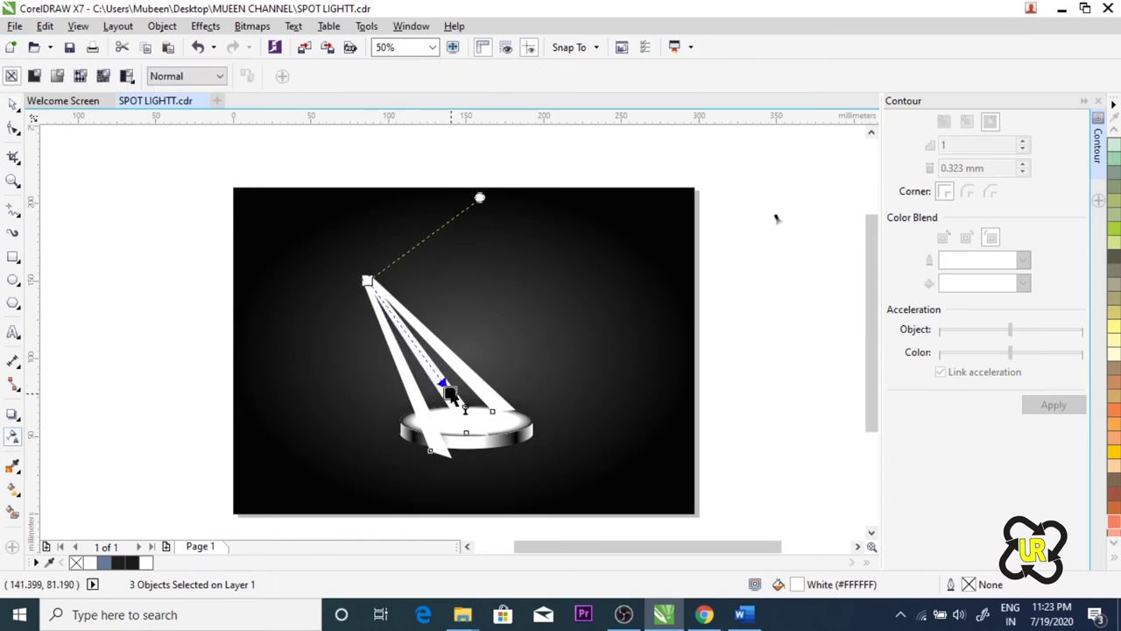
{"action": "left_click_drag", "start_coordinate": [449, 394], "coordinate": [449, 394]}
{"action": "scroll", "coordinate": [437, 410], "scroll_direction": "up", "scroll_amount": 2}
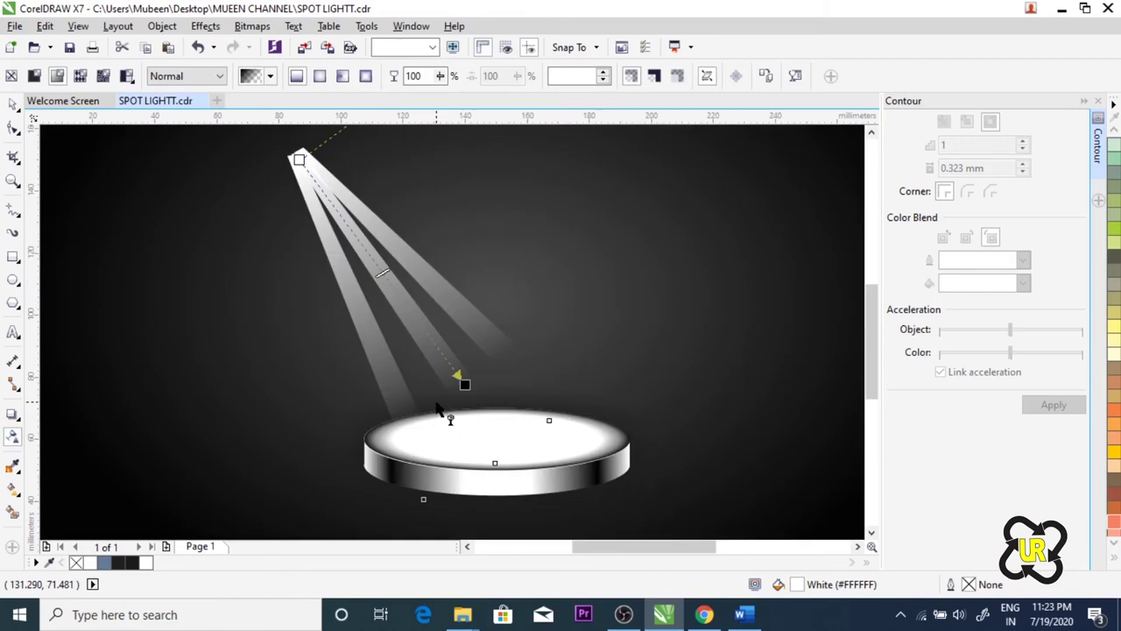
{"action": "key", "text": "space"}
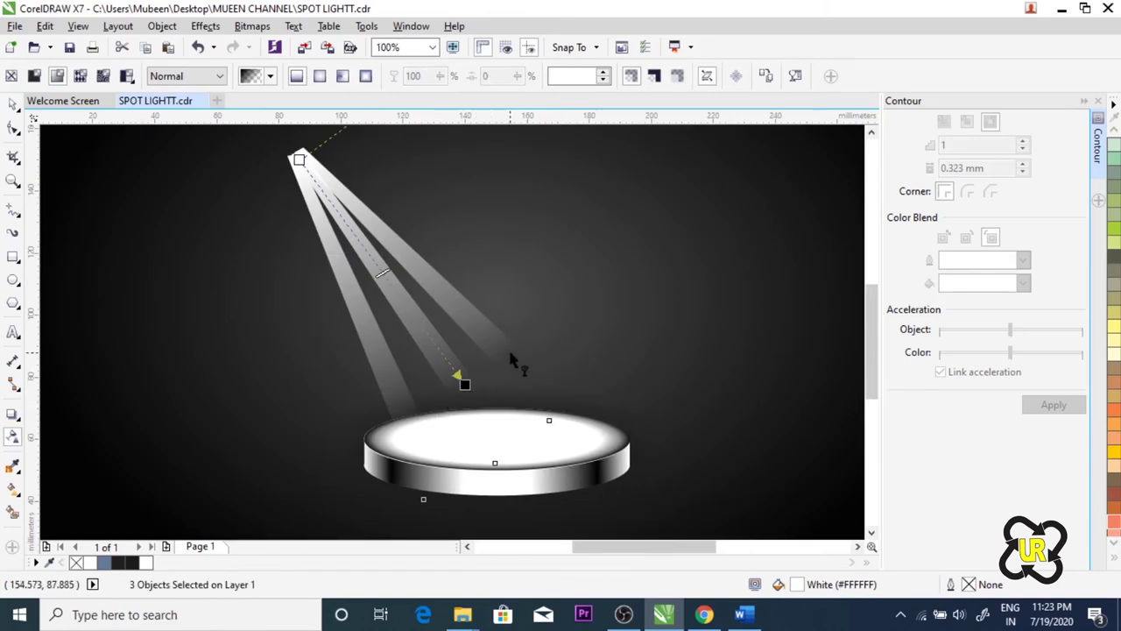
Step: Reselect the white beams, retry a linear fade, then set No Transparency so they stay solid white
{"action": "left_click", "coordinate": [290, 234]}
{"action": "key", "text": "space"}
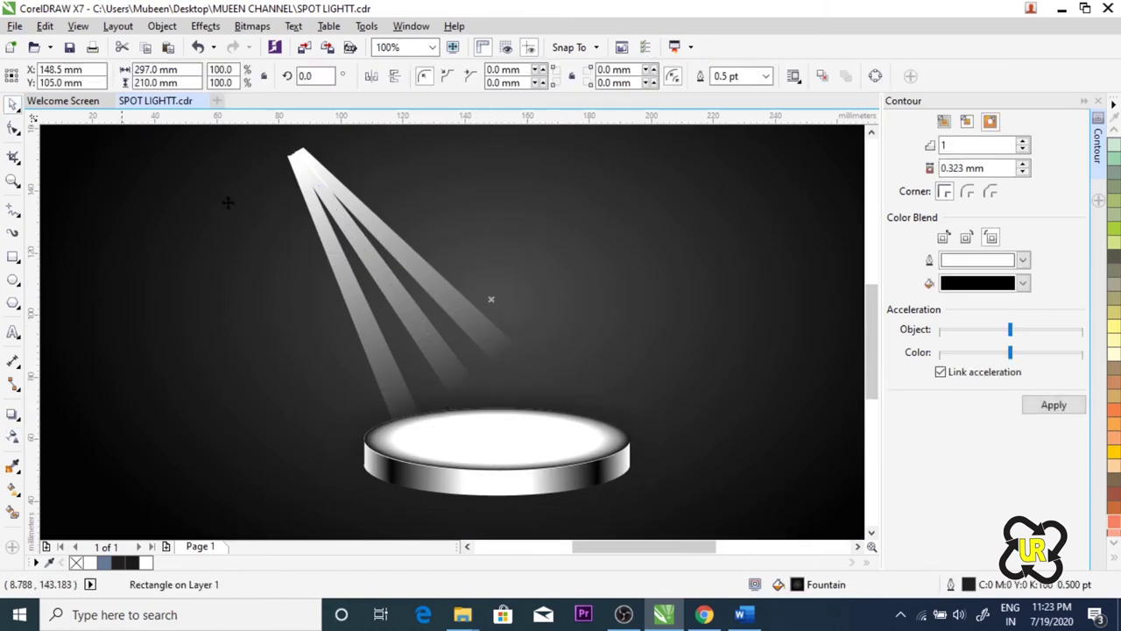
{"action": "left_click", "coordinate": [449, 311]}
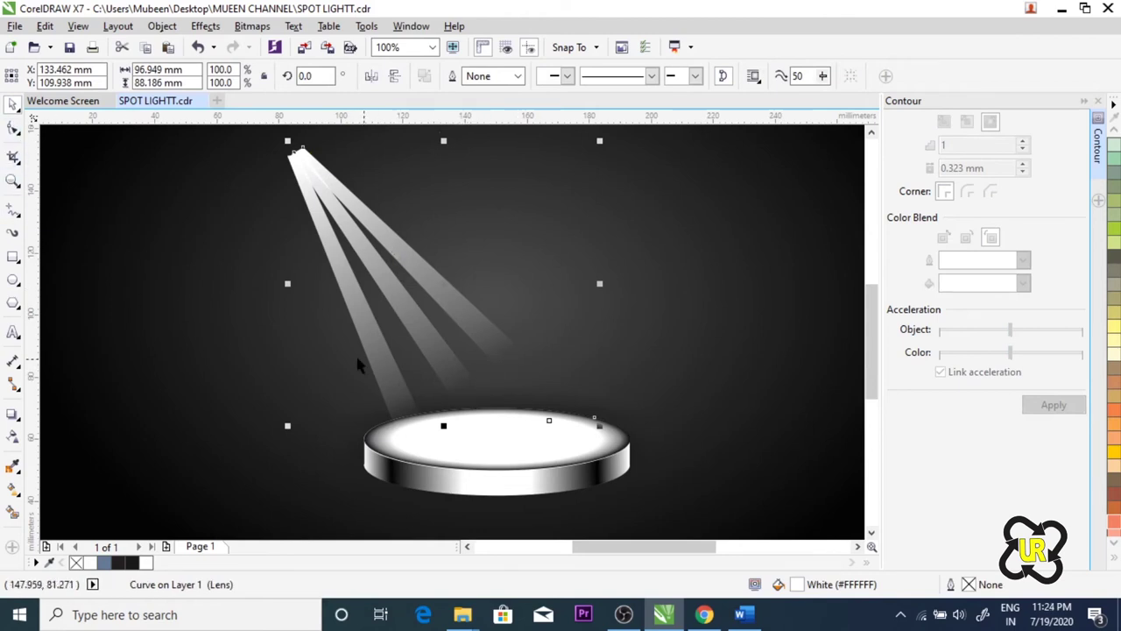
{"action": "scroll", "coordinate": [366, 368], "scroll_direction": "down", "scroll_amount": 1}
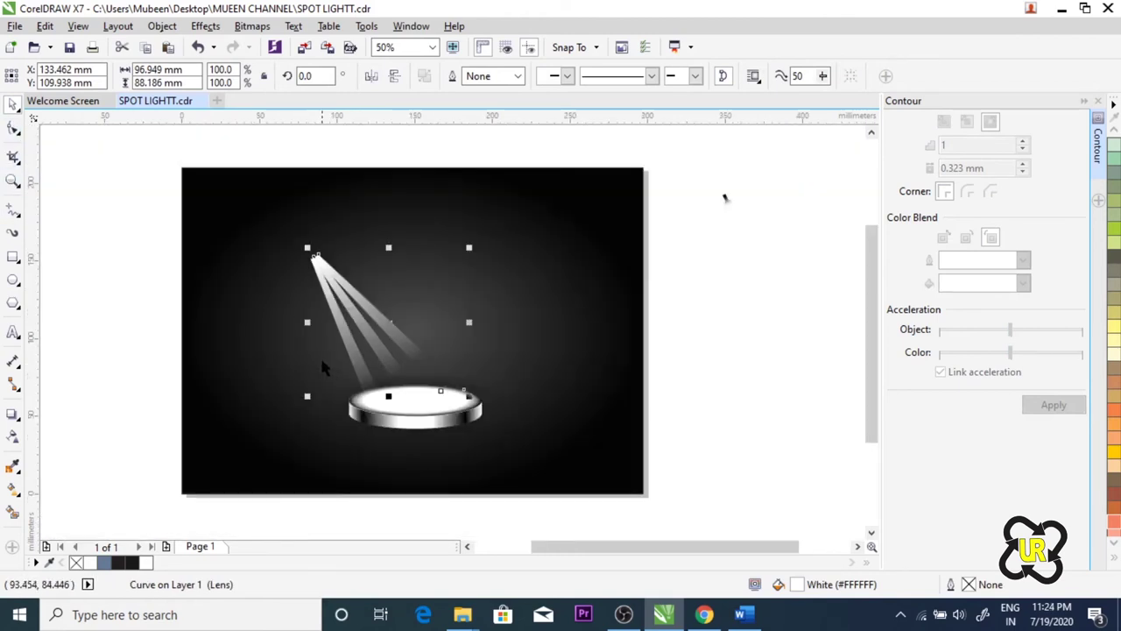
{"action": "left_click", "coordinate": [311, 353]}
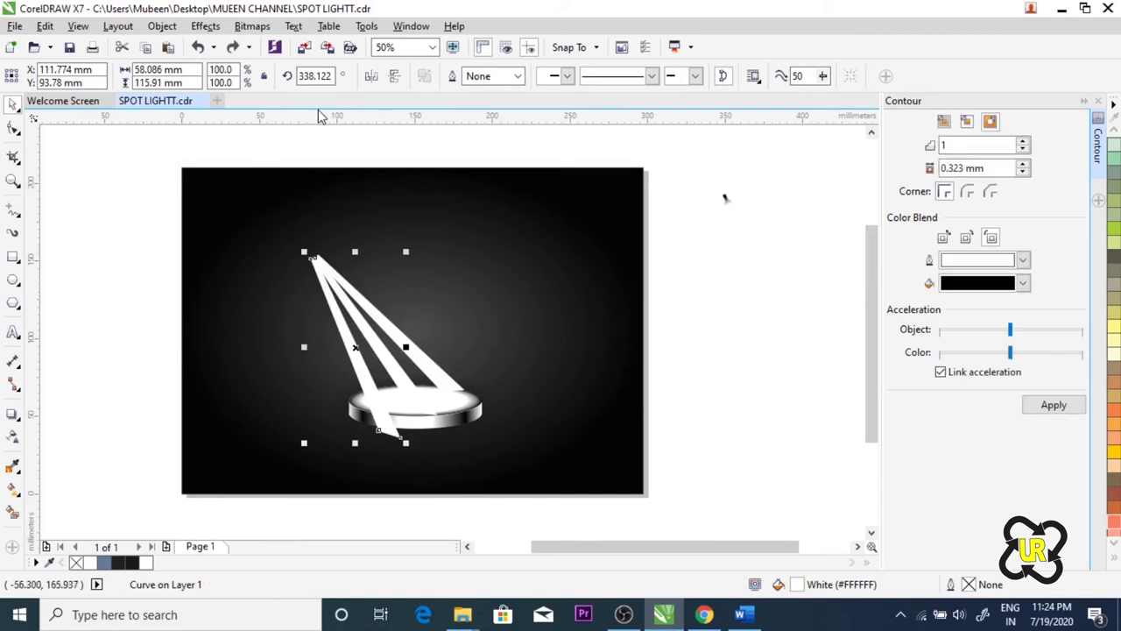
{"action": "left_click", "coordinate": [13, 435]}
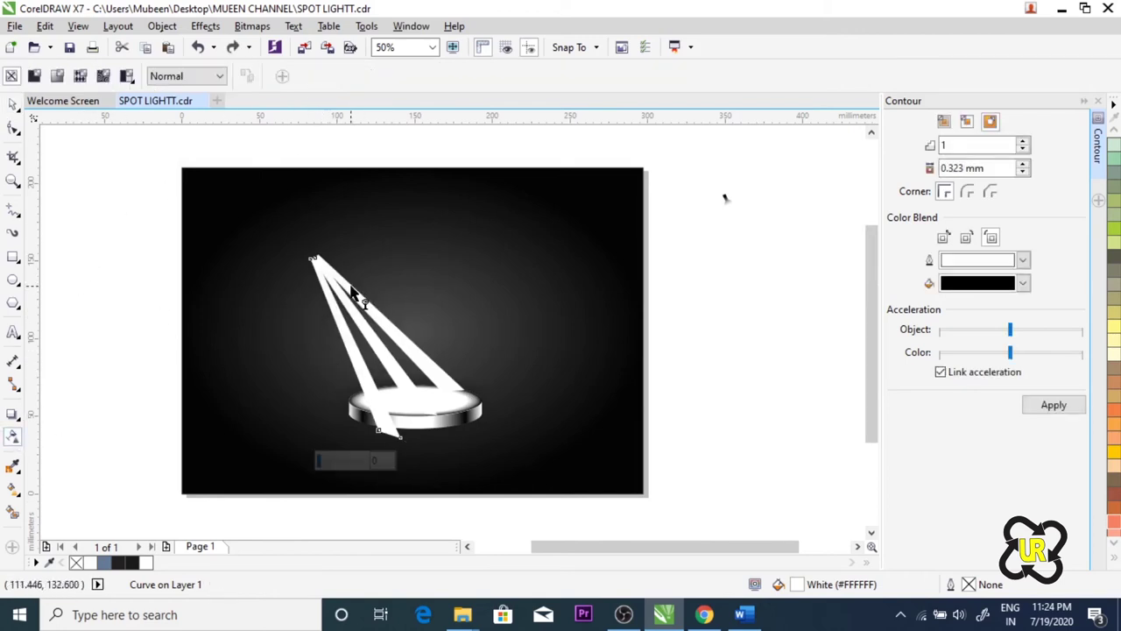
{"action": "left_click_drag", "start_coordinate": [337, 289], "coordinate": [375, 385]}
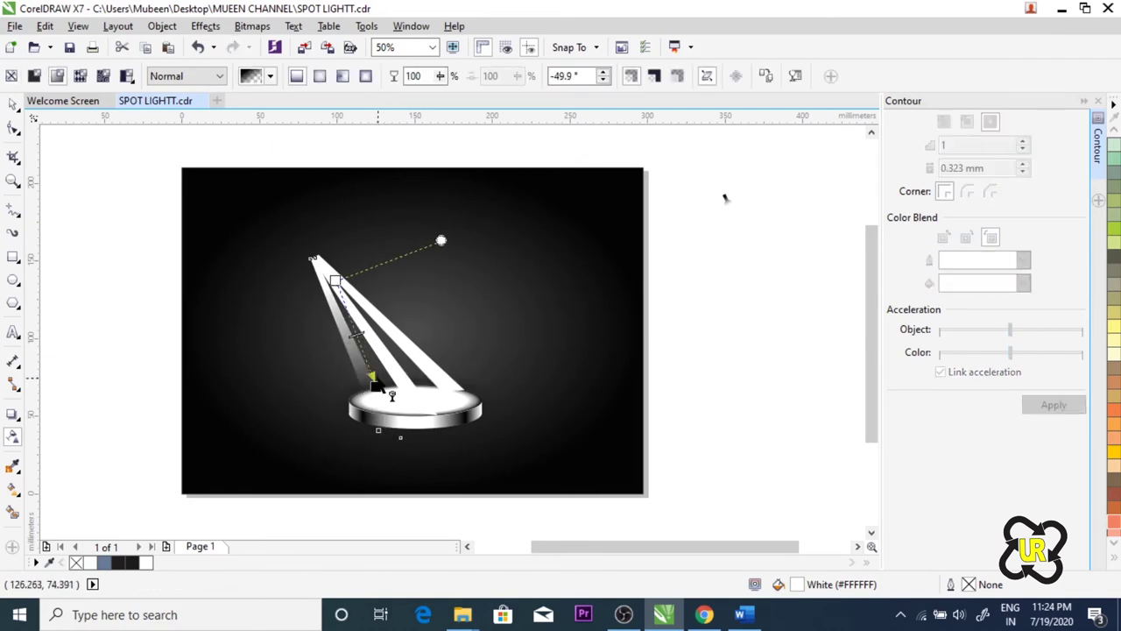
{"action": "left_click_drag", "start_coordinate": [335, 280], "coordinate": [326, 281]}
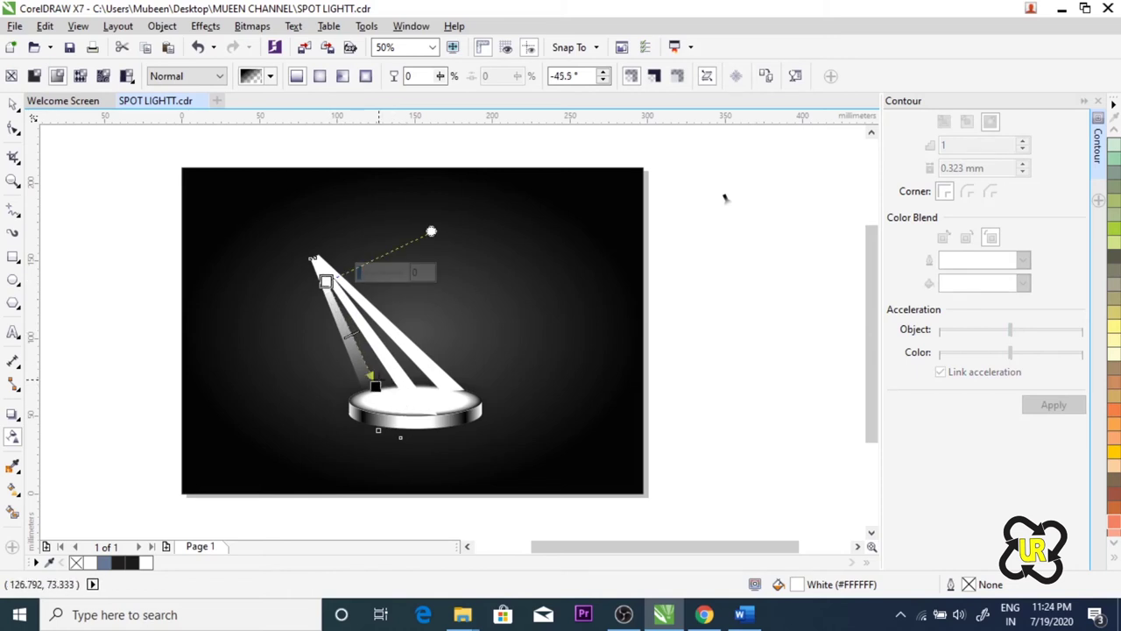
{"action": "left_click_drag", "start_coordinate": [375, 385], "coordinate": [372, 399]}
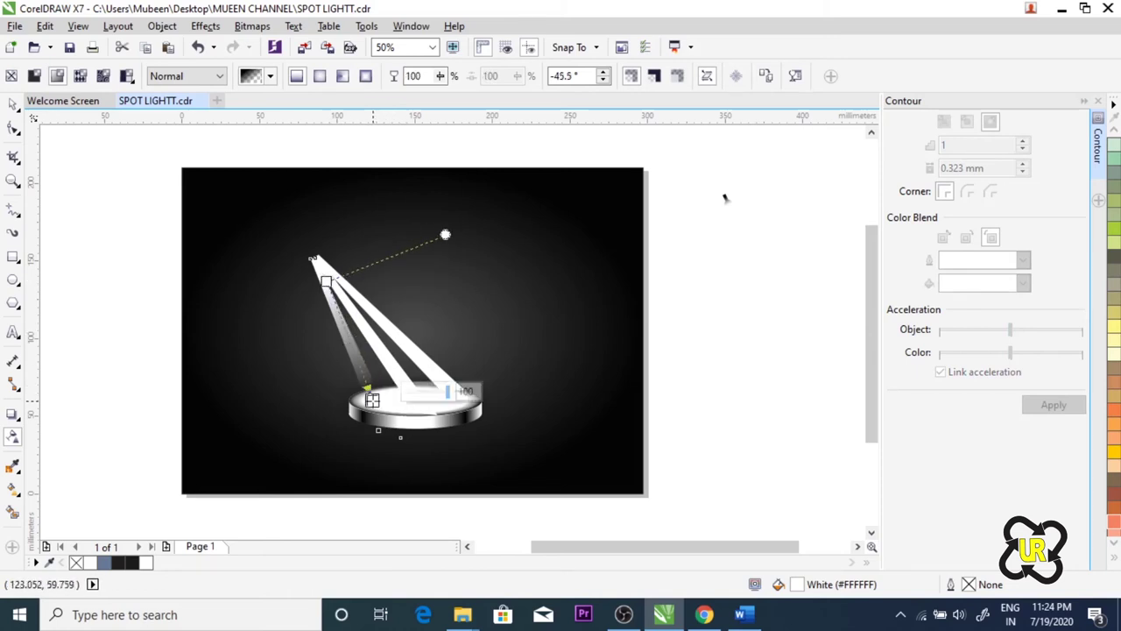
{"action": "left_click", "coordinate": [12, 75]}
{"action": "left_click", "coordinate": [421, 368]}
{"action": "left_click", "coordinate": [399, 372], "text": "shift"}
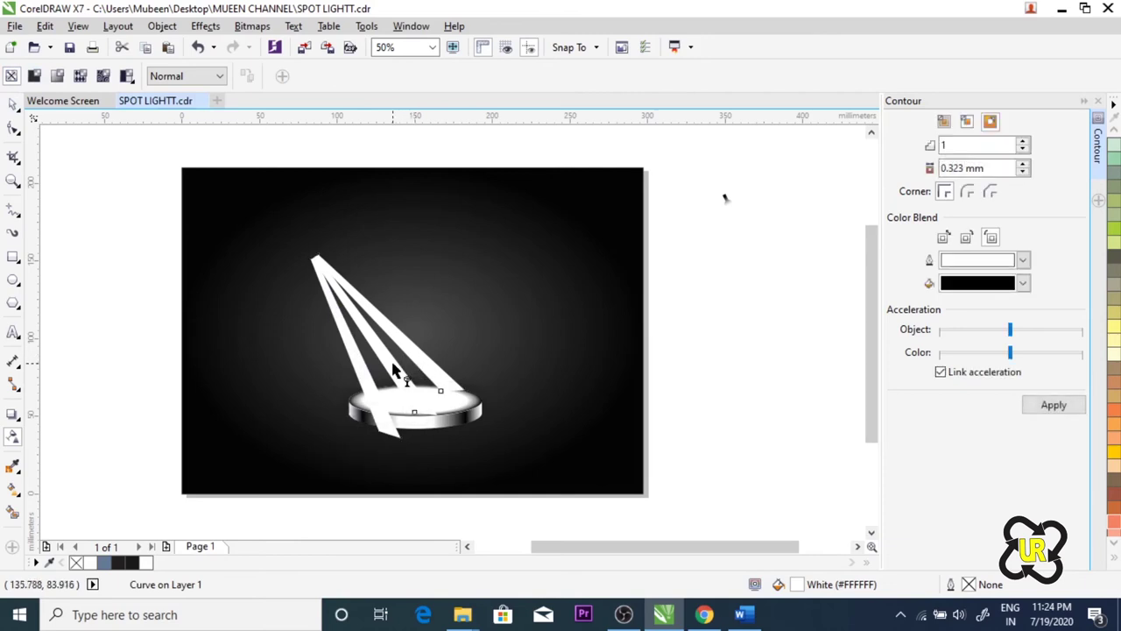
Step: Drag a linear transparency across the beams, fading from the lamp down onto the disc surface
{"action": "left_click_drag", "start_coordinate": [363, 360], "coordinate": [323, 274]}
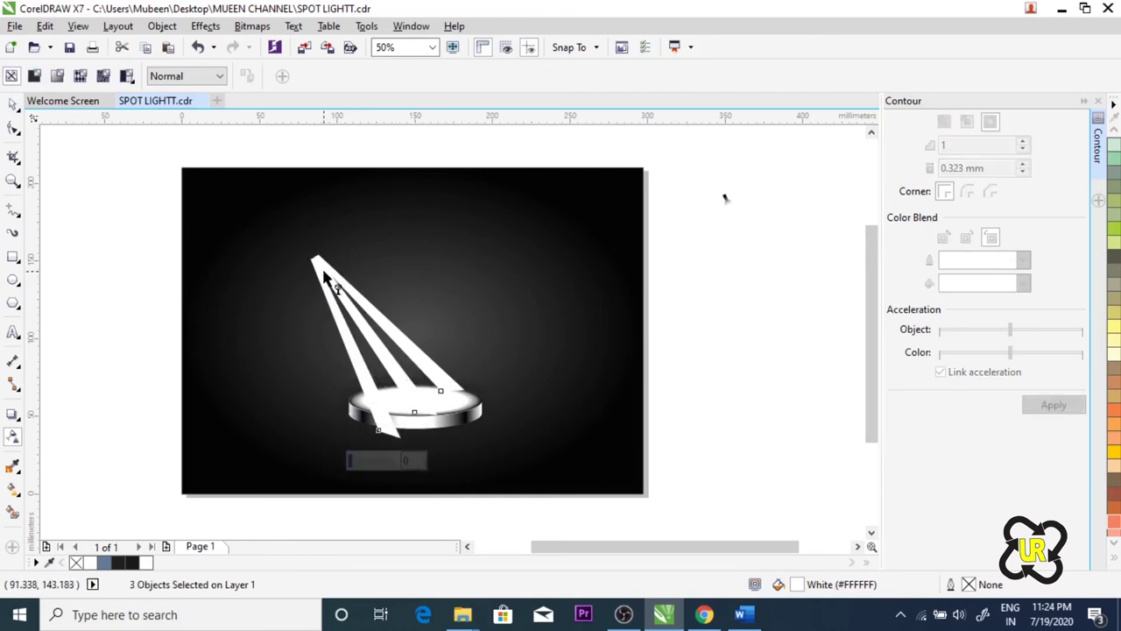
{"action": "left_click_drag", "start_coordinate": [369, 359], "coordinate": [385, 406]}
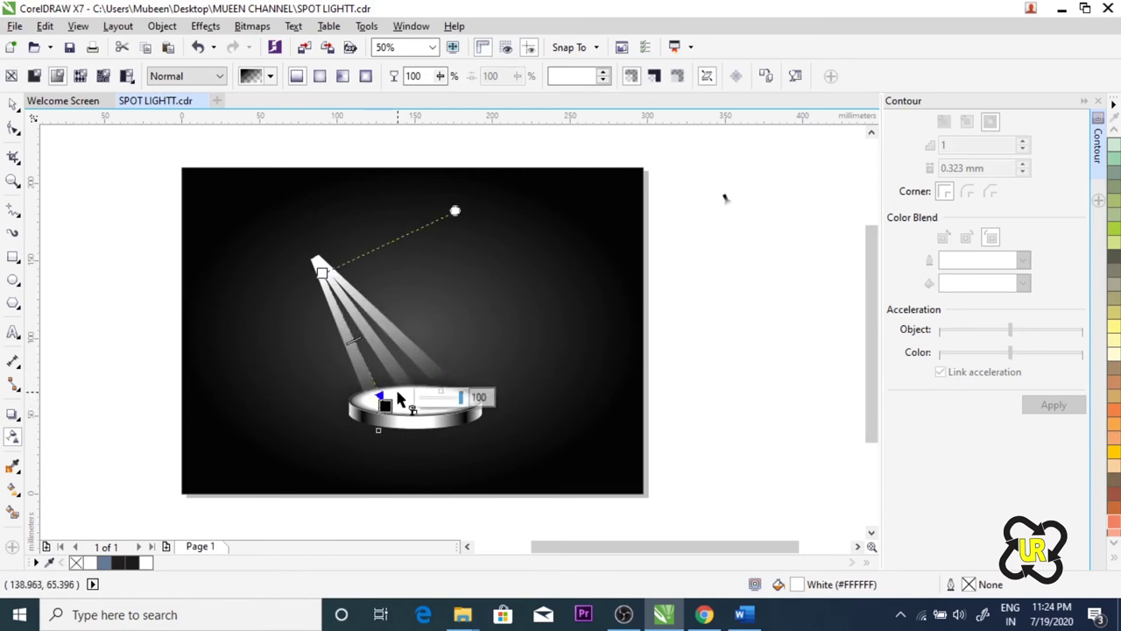
{"action": "scroll", "coordinate": [398, 389], "scroll_direction": "up", "scroll_amount": 1}
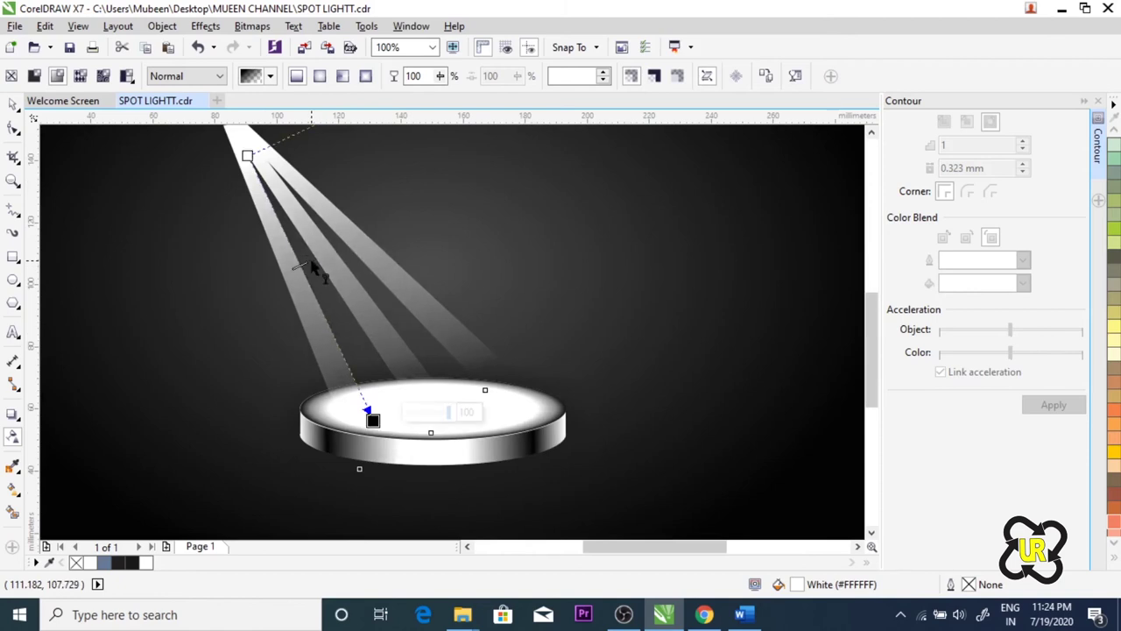
{"action": "mouse_move", "coordinate": [373, 420]}
{"action": "left_mouse_down"}
{"action": "mouse_move", "coordinate": [345, 406]}
{"action": "mouse_move", "coordinate": [450, 423]}
{"action": "mouse_move", "coordinate": [458, 408]}
{"action": "mouse_move", "coordinate": [486, 410]}
{"action": "left_mouse_up"}
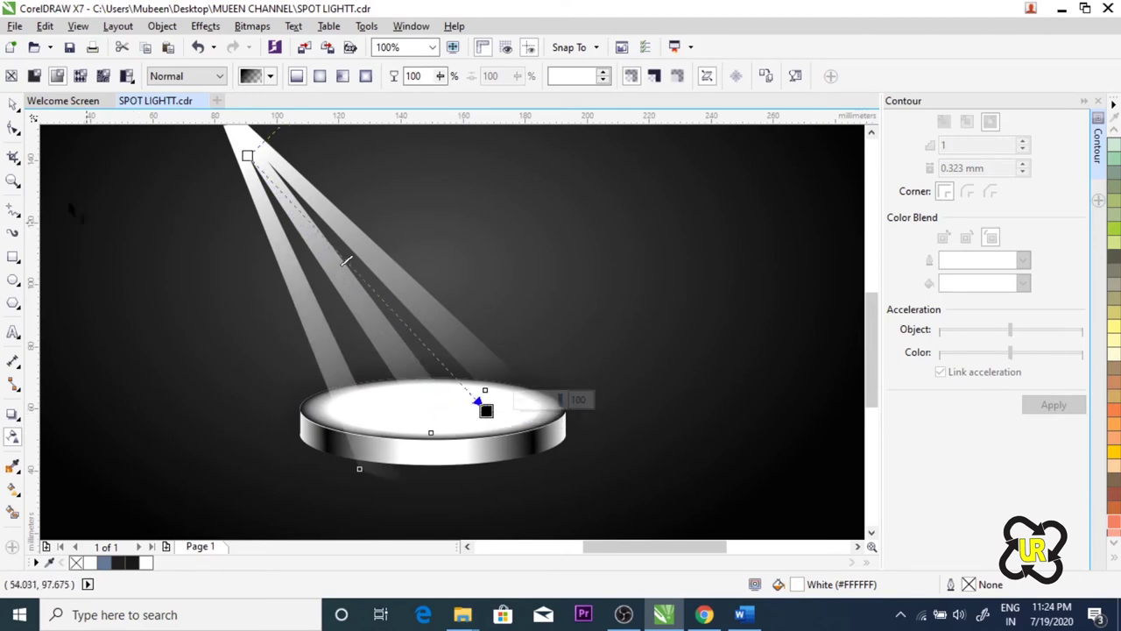
Step: Pull the beams' lower nodes onto the disc's top edge with the Shape tool
{"action": "left_click", "coordinate": [13, 128]}
{"action": "left_click_drag", "start_coordinate": [330, 465], "coordinate": [417, 481]}
{"action": "mouse_move", "coordinate": [313, 452]}
{"action": "left_mouse_down"}
{"action": "mouse_move", "coordinate": [413, 492]}
{"action": "mouse_move", "coordinate": [375, 423]}
{"action": "left_mouse_up"}
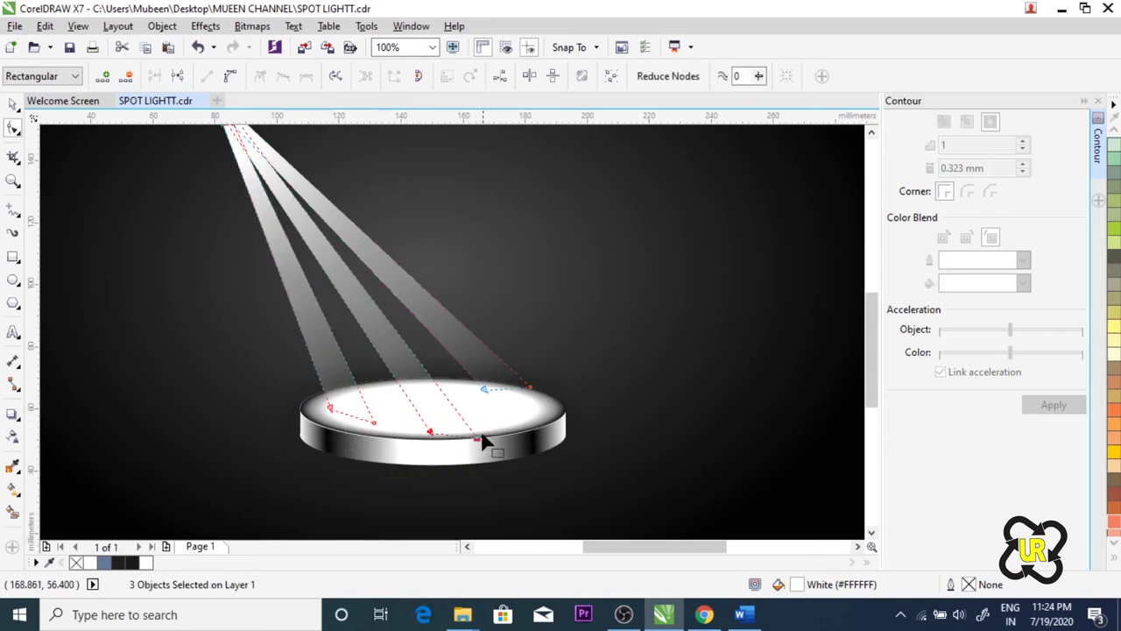
{"action": "left_click_drag", "start_coordinate": [475, 442], "coordinate": [463, 421]}
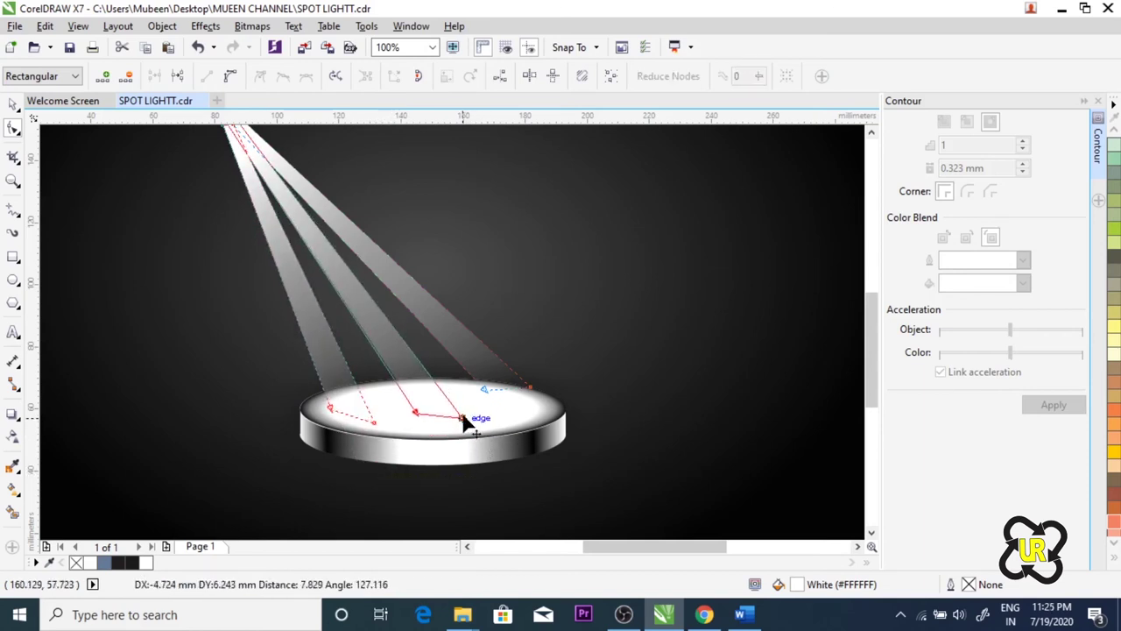
{"action": "left_click_drag", "start_coordinate": [464, 421], "coordinate": [459, 413]}
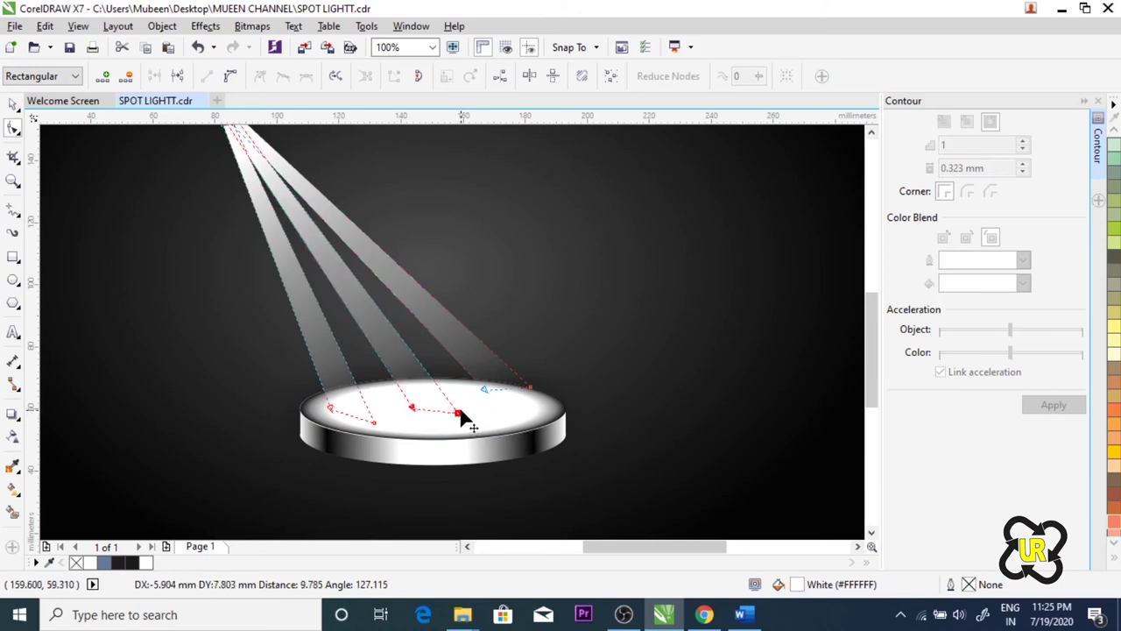
{"action": "left_click_drag", "start_coordinate": [469, 400], "coordinate": [530, 395]}
{"action": "left_click", "coordinate": [13, 103]}
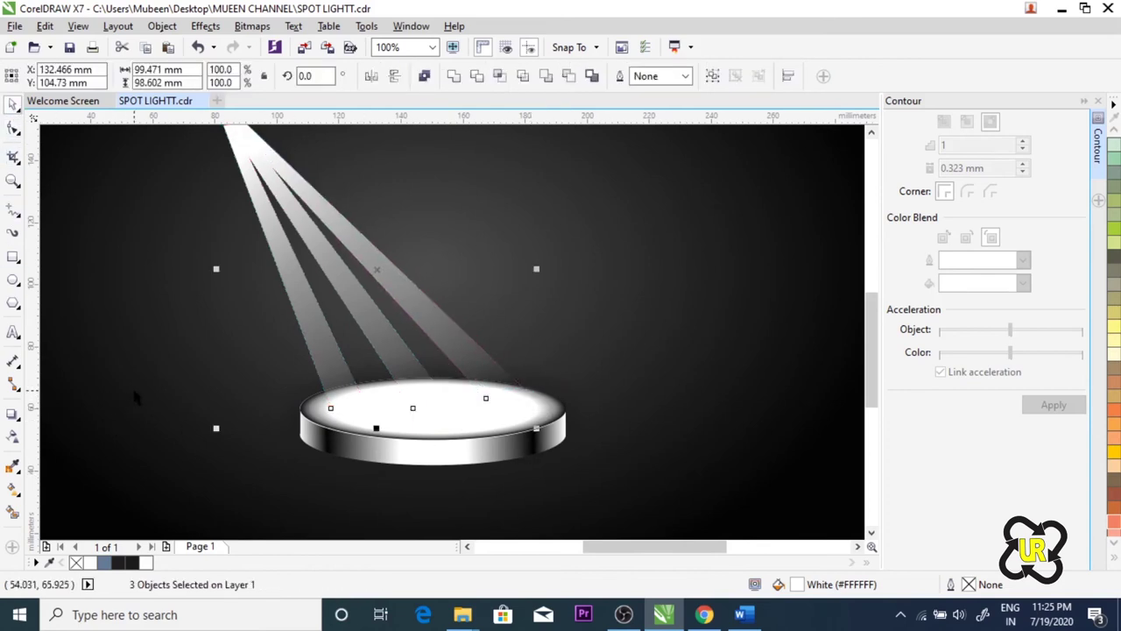
Step: Draw a small ellipse near the beam tops and fill it white
{"action": "scroll", "coordinate": [139, 380], "scroll_direction": "down", "scroll_amount": 2}
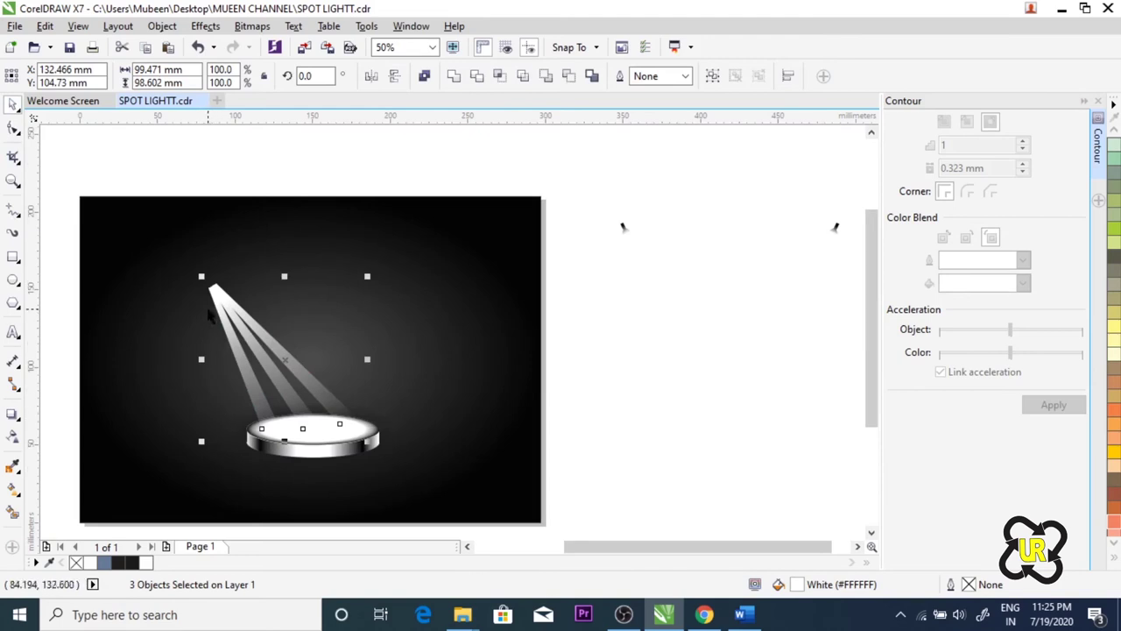
{"action": "scroll", "coordinate": [210, 317], "scroll_direction": "up", "scroll_amount": 1}
{"action": "scroll", "coordinate": [253, 265], "scroll_direction": "down", "scroll_amount": 1}
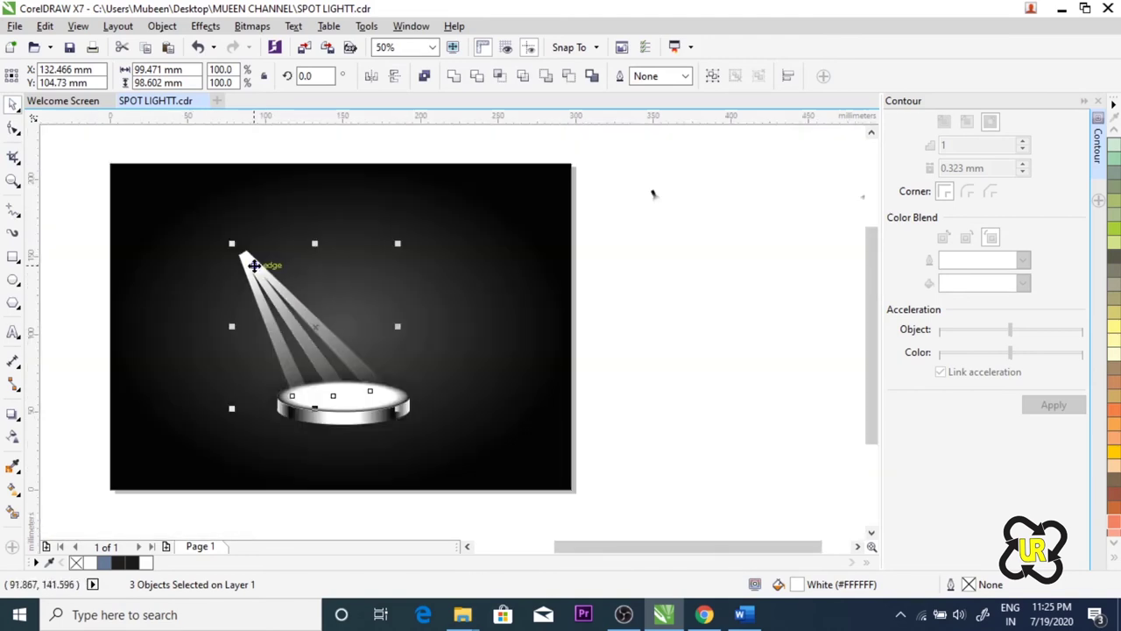
{"action": "scroll", "coordinate": [214, 282], "scroll_direction": "up", "scroll_amount": 1}
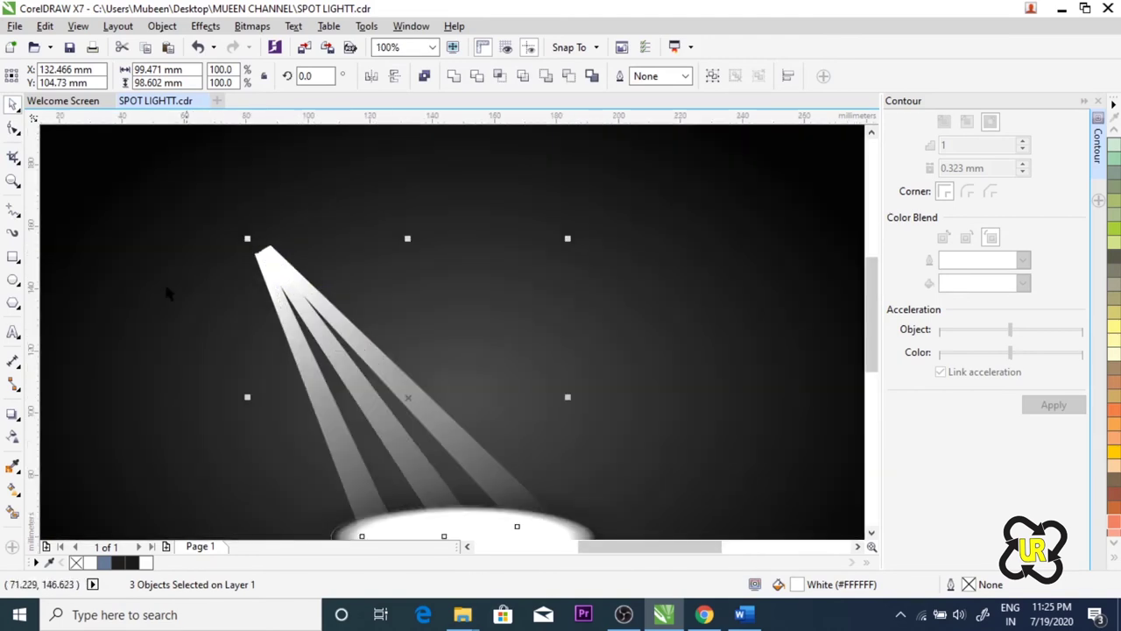
{"action": "left_click", "coordinate": [13, 280]}
{"action": "left_click_drag", "start_coordinate": [174, 248], "coordinate": [233, 274]}
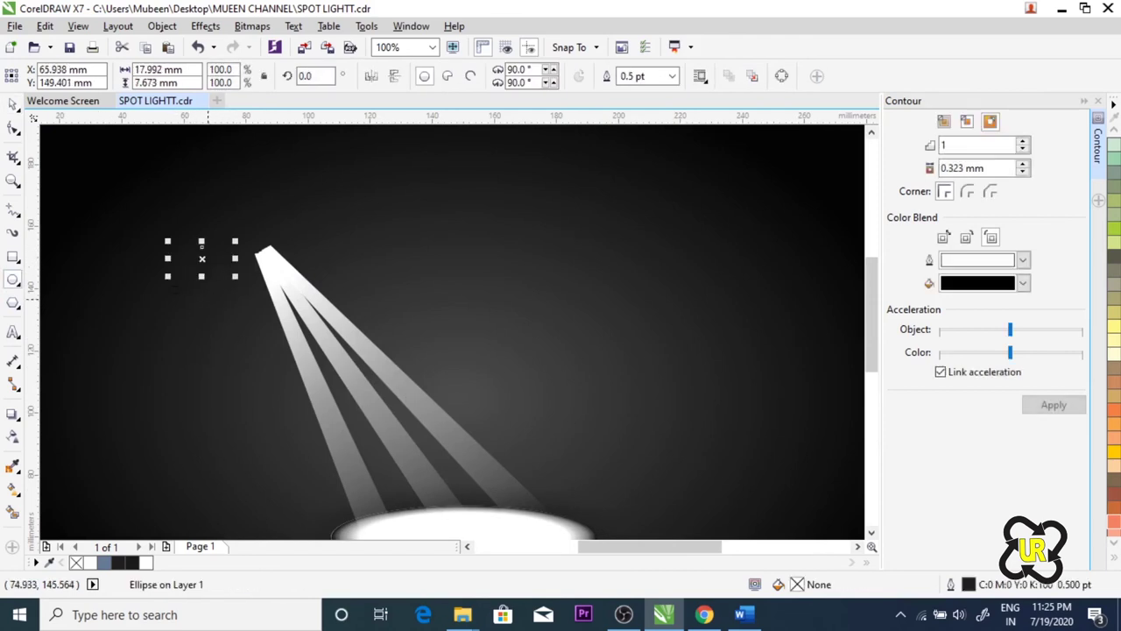
{"action": "left_click", "coordinate": [13, 104]}
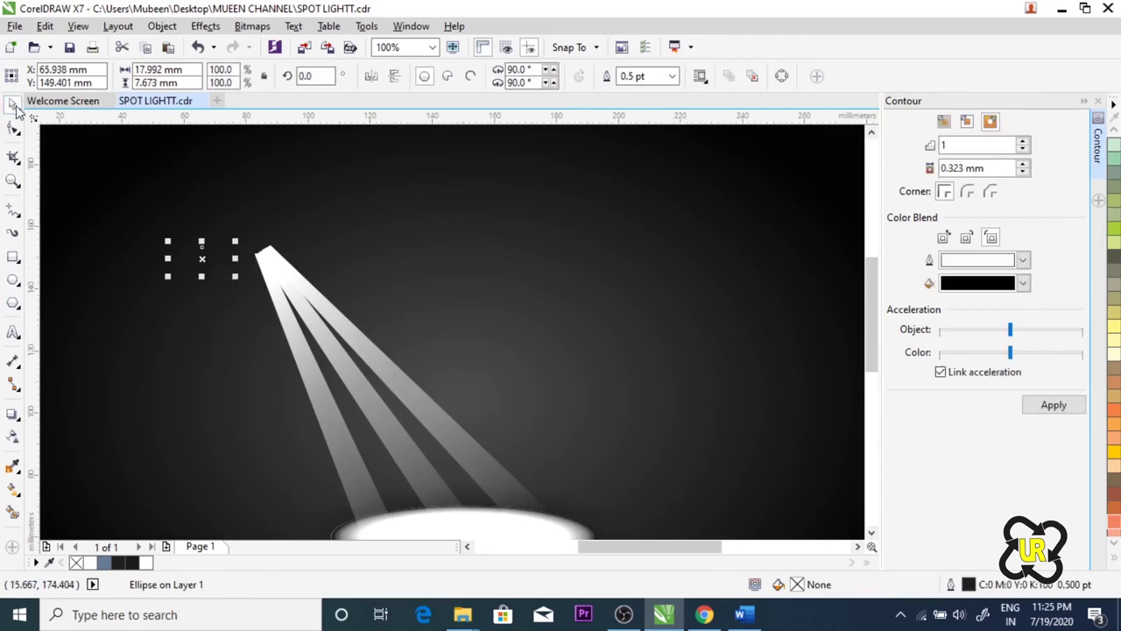
{"action": "left_click", "coordinate": [147, 561]}
Step: Move the ellipse onto the beams' shared top point, tilt it about 26°, and remove its outline
{"action": "scroll", "coordinate": [219, 251], "scroll_direction": "up", "scroll_amount": 1}
{"action": "left_click_drag", "start_coordinate": [200, 272], "coordinate": [302, 238]}
{"action": "left_click", "coordinate": [304, 239]}
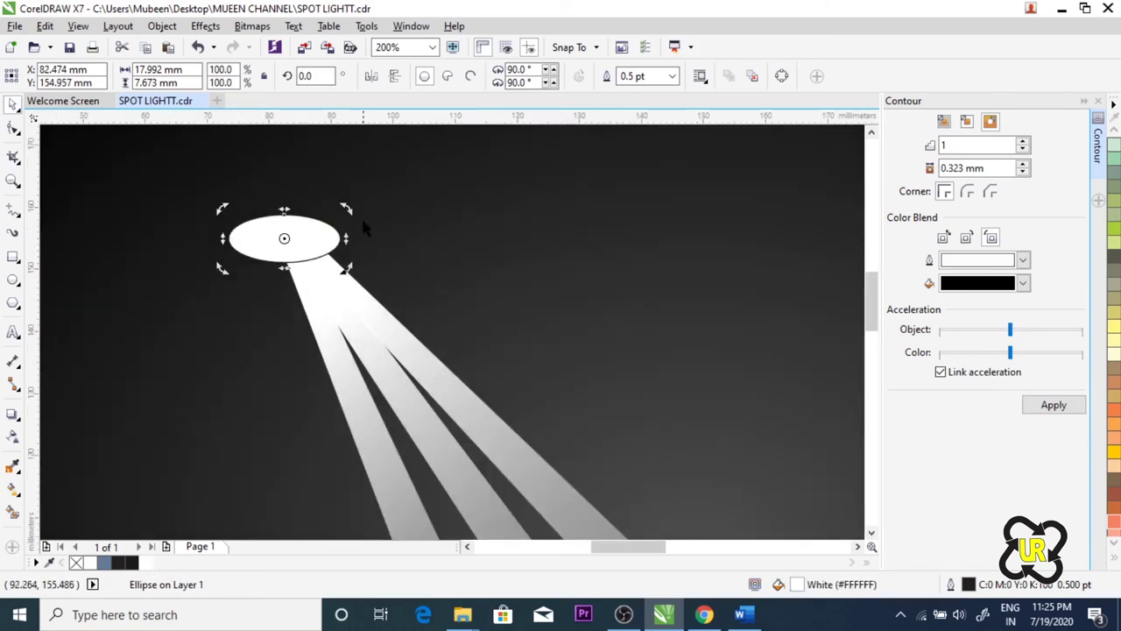
{"action": "left_click_drag", "start_coordinate": [348, 210], "coordinate": [326, 182]}
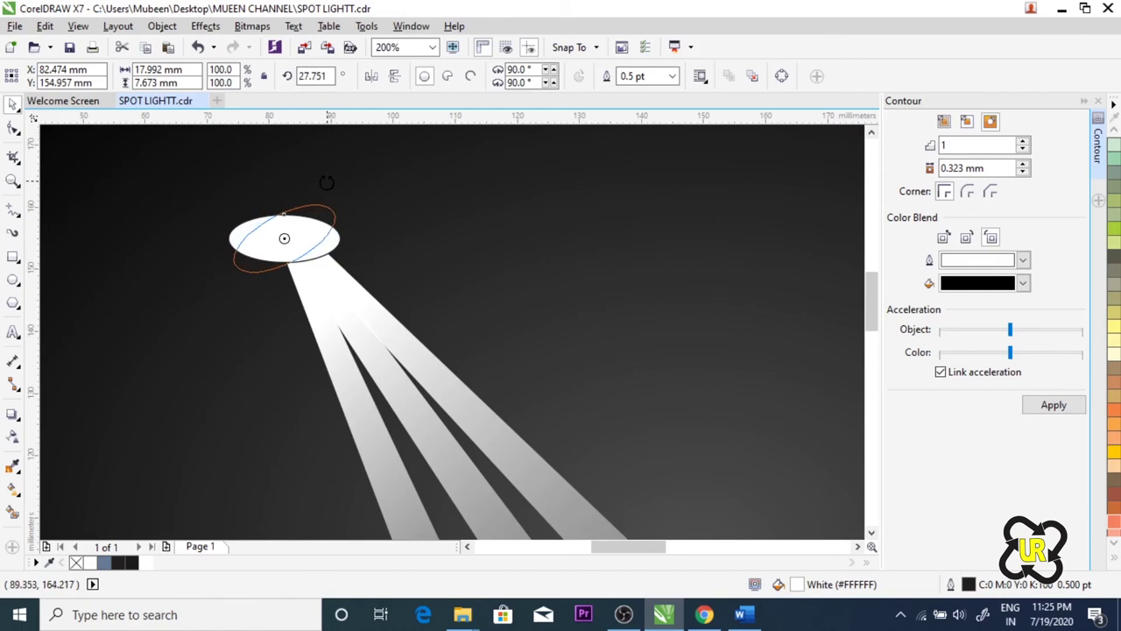
{"action": "left_click_drag", "start_coordinate": [325, 182], "coordinate": [325, 183]}
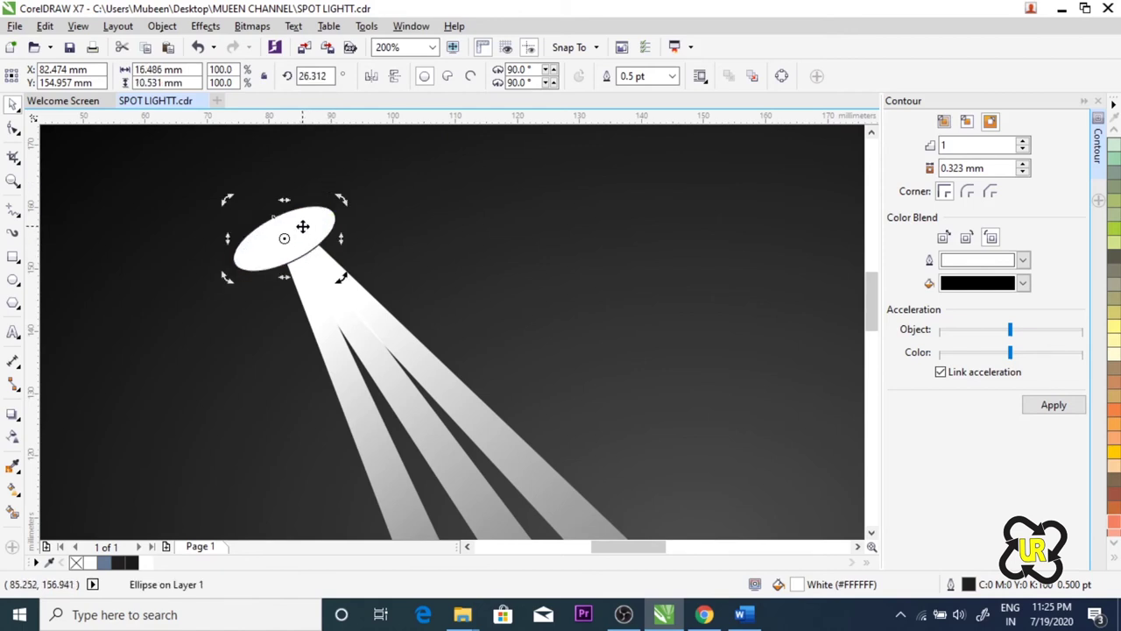
{"action": "left_click", "coordinate": [309, 226]}
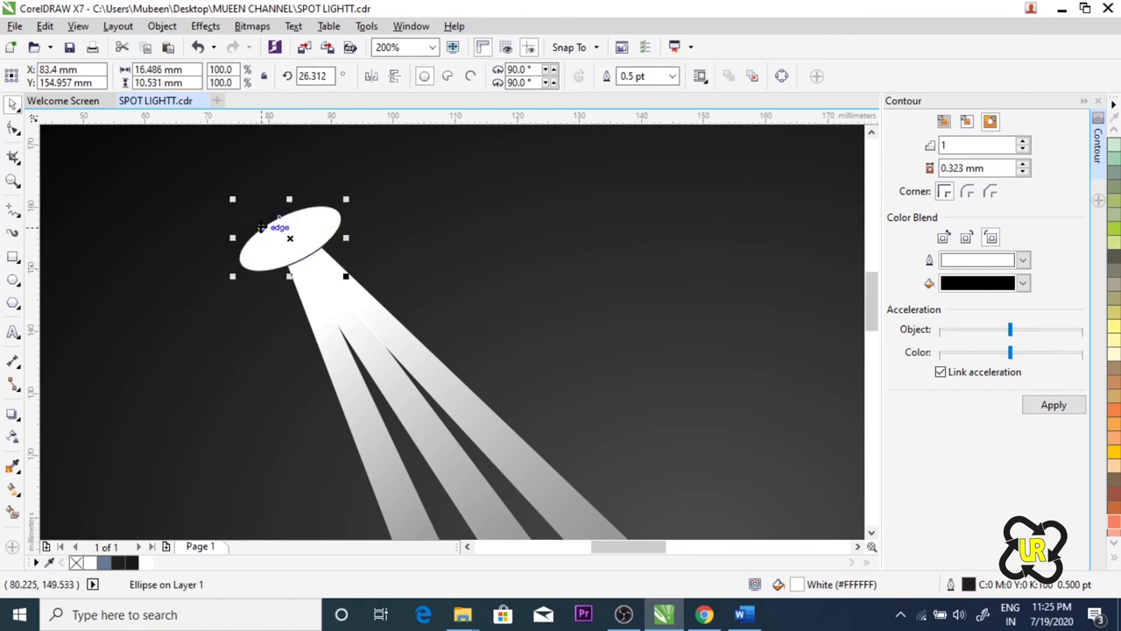
{"action": "scroll", "coordinate": [263, 237], "scroll_direction": "down", "scroll_amount": 1}
{"action": "scroll", "coordinate": [266, 231], "scroll_direction": "up", "scroll_amount": 1}
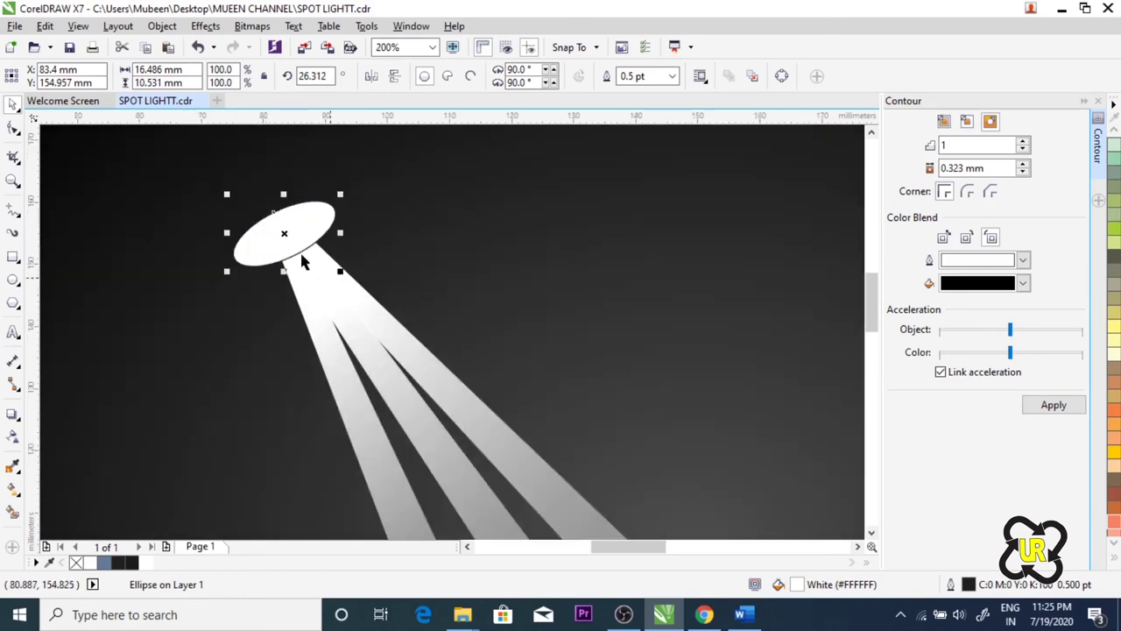
{"action": "right_click", "coordinate": [77, 563]}
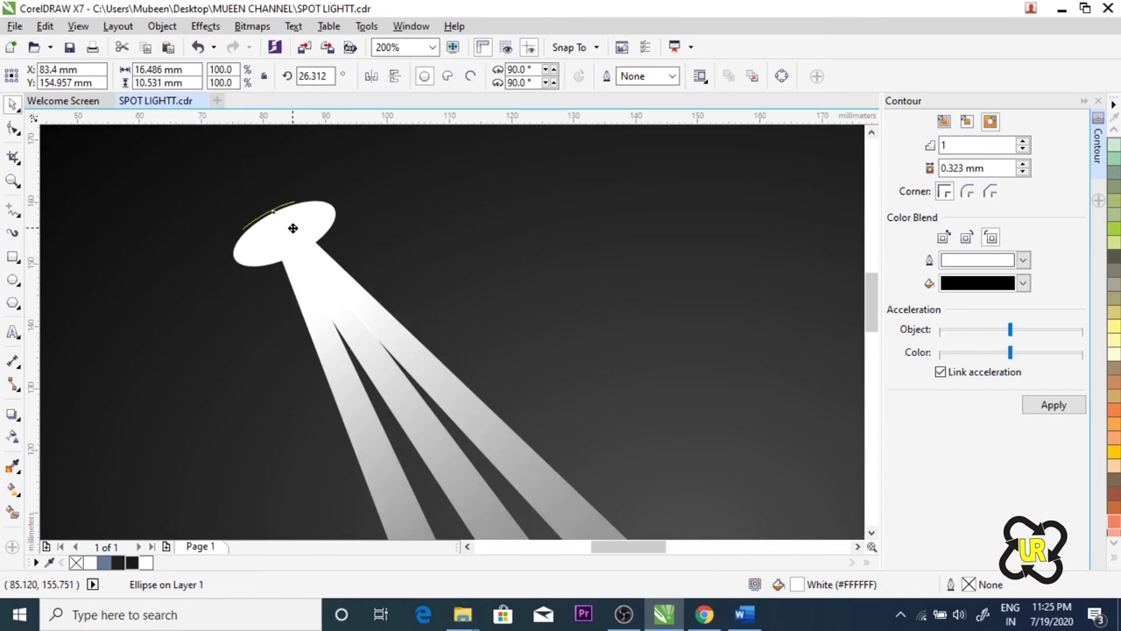
{"action": "left_click", "coordinate": [292, 227]}
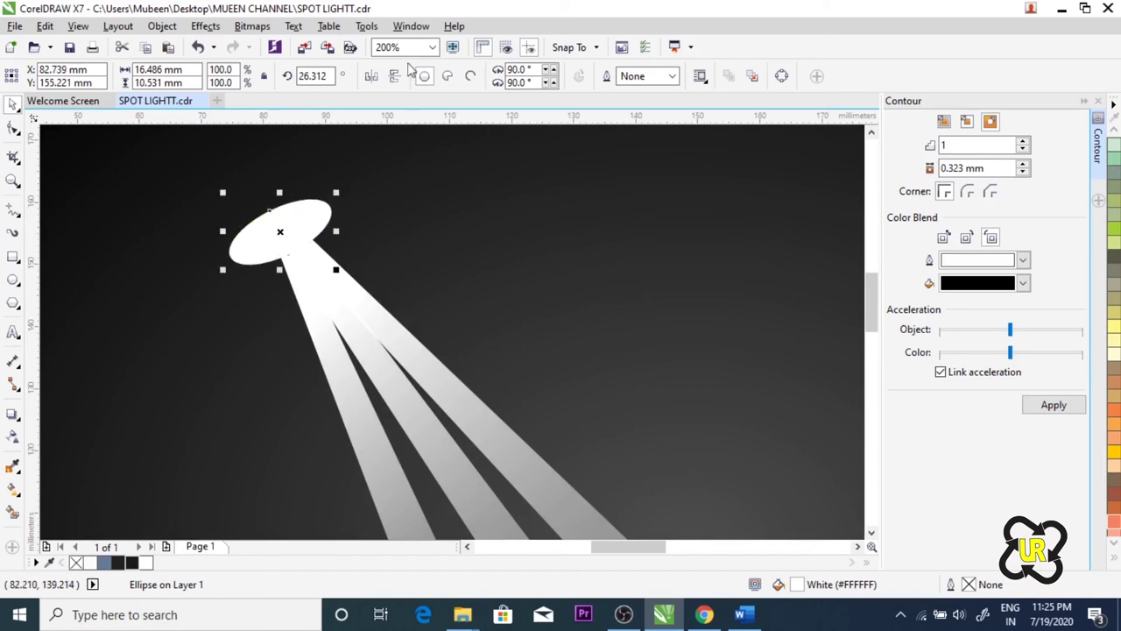
{"action": "left_click", "coordinate": [267, 28]}
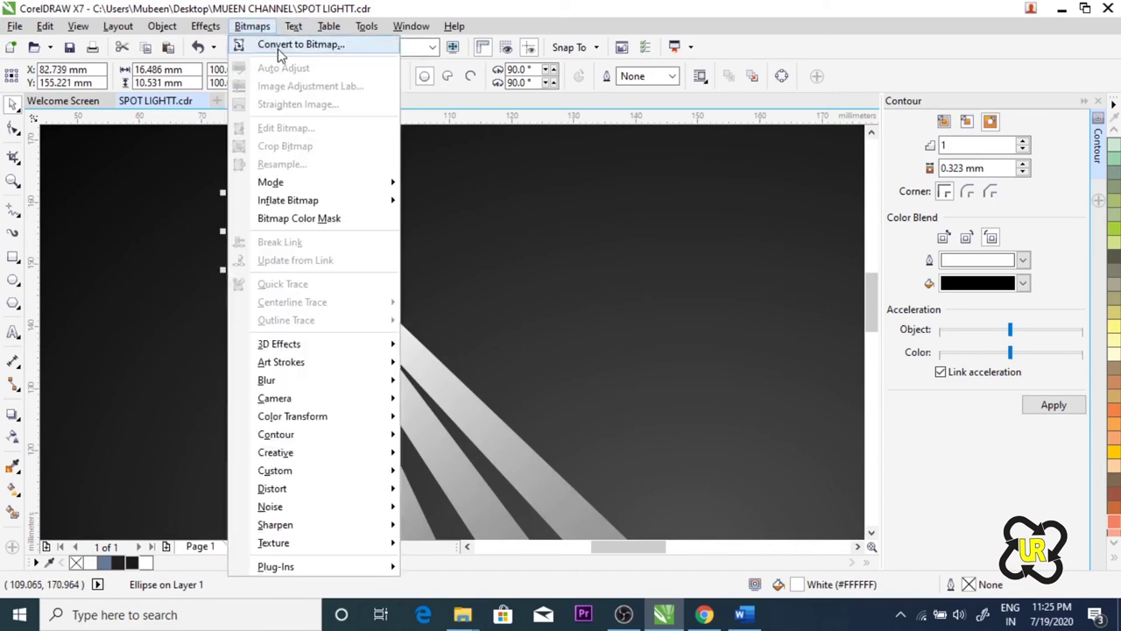
Step: Convert the lamp ellipse to a bitmap and apply a Gaussian blur of about 9.4 pixels
{"action": "left_click", "coordinate": [277, 48]}
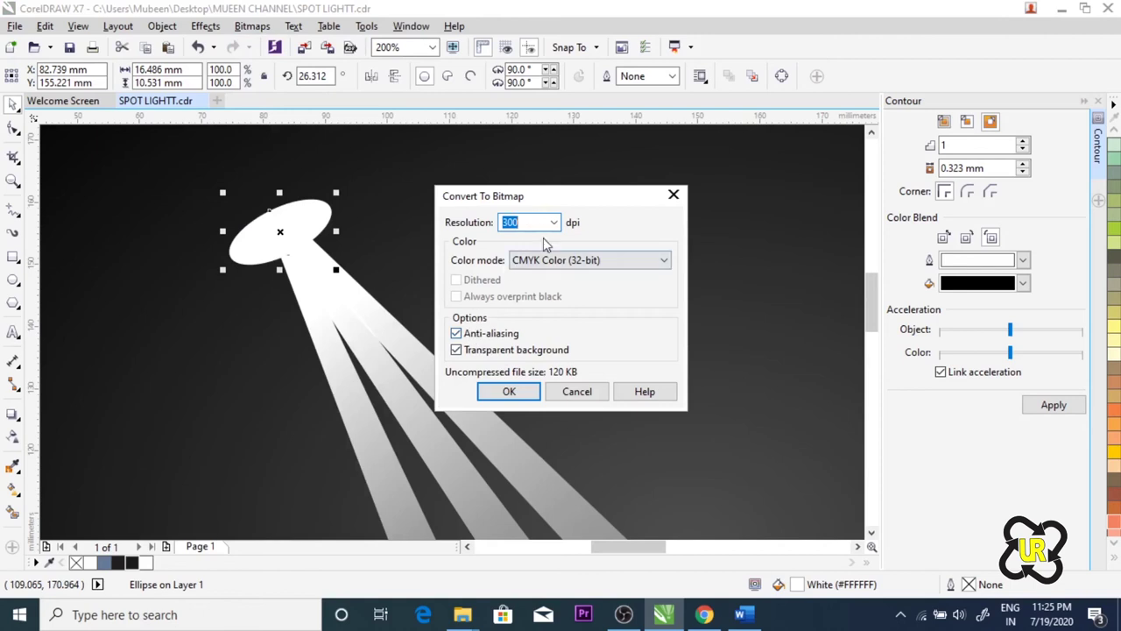
{"action": "left_click", "coordinate": [509, 392]}
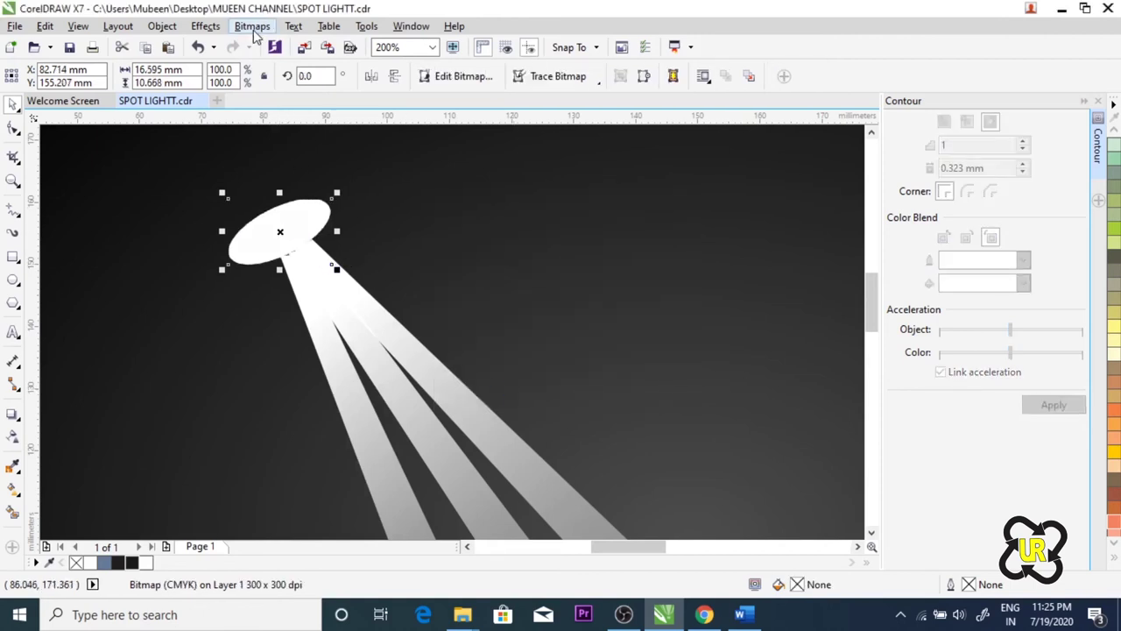
{"action": "left_click", "coordinate": [255, 28]}
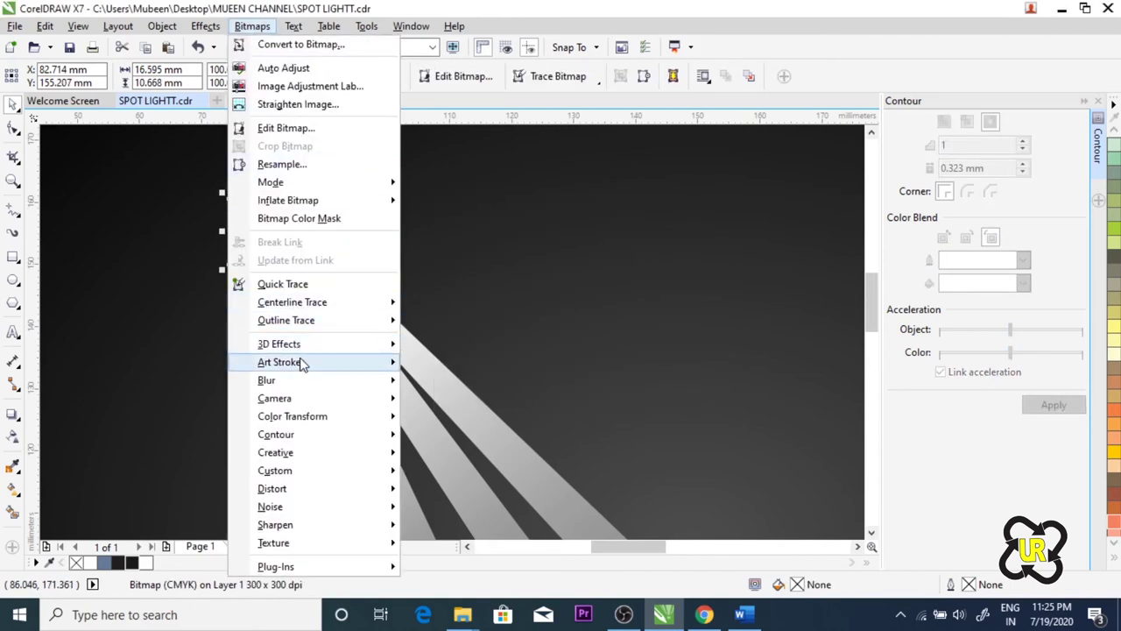
{"action": "mouse_move", "coordinate": [266, 380]}
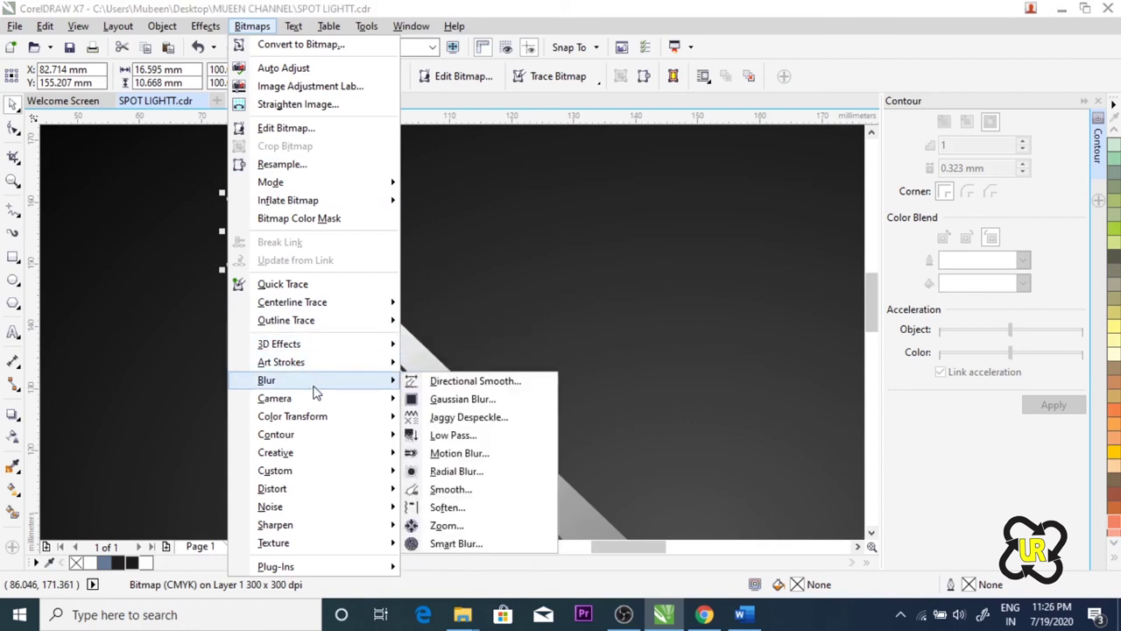
{"action": "left_click", "coordinate": [454, 401]}
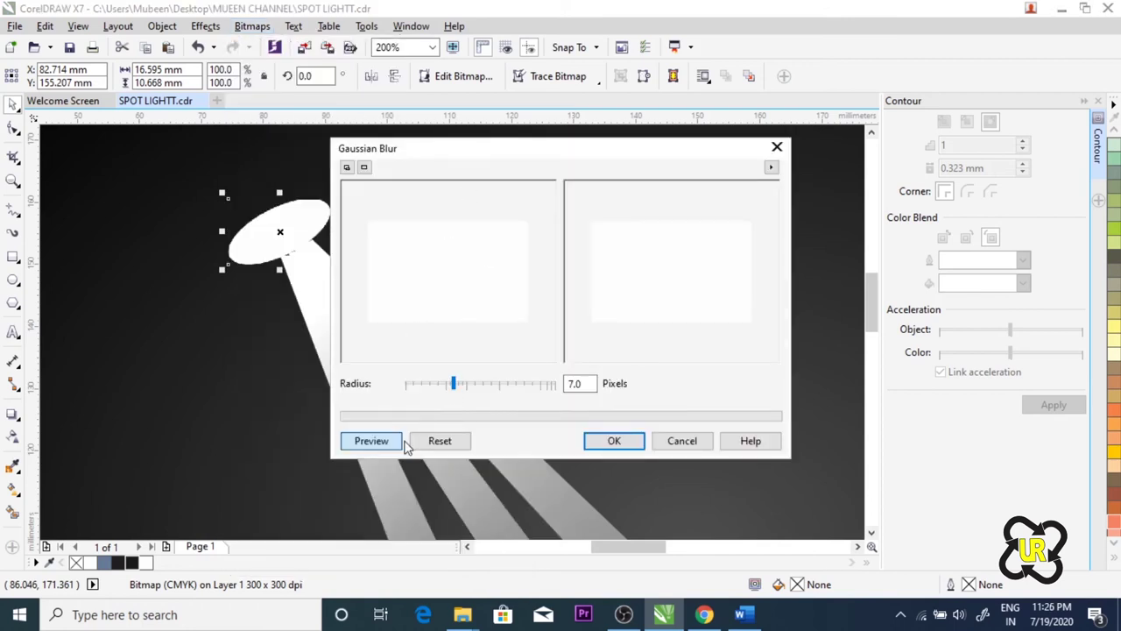
{"action": "left_click", "coordinate": [347, 167]}
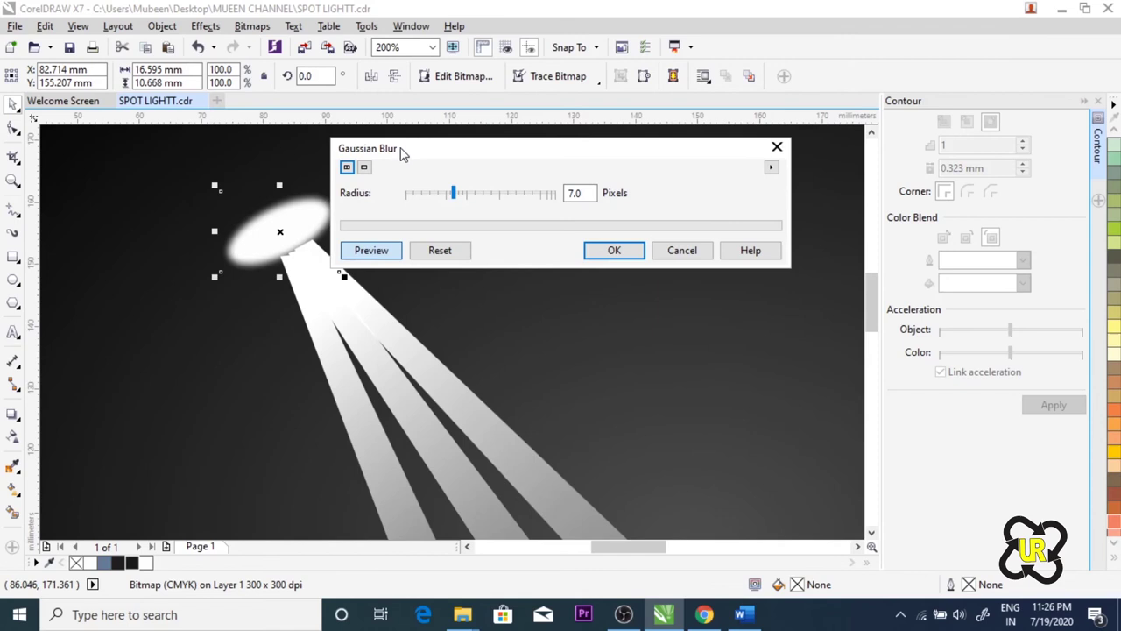
{"action": "left_click_drag", "start_coordinate": [415, 153], "coordinate": [502, 165]}
{"action": "left_click_drag", "start_coordinate": [541, 206], "coordinate": [567, 219]}
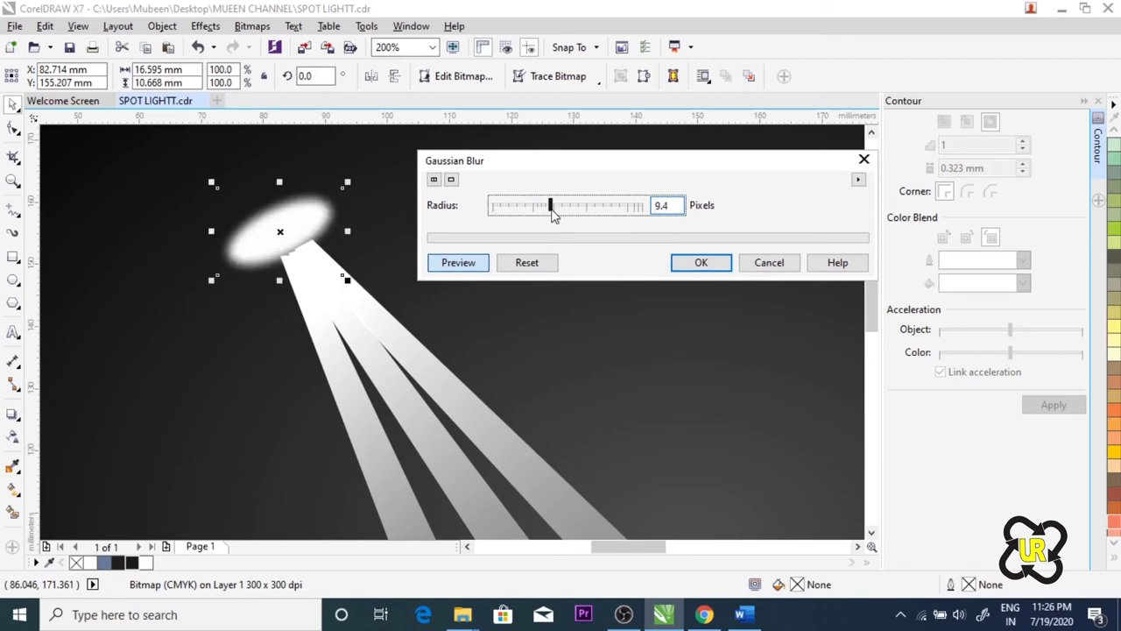
{"action": "left_click", "coordinate": [677, 264]}
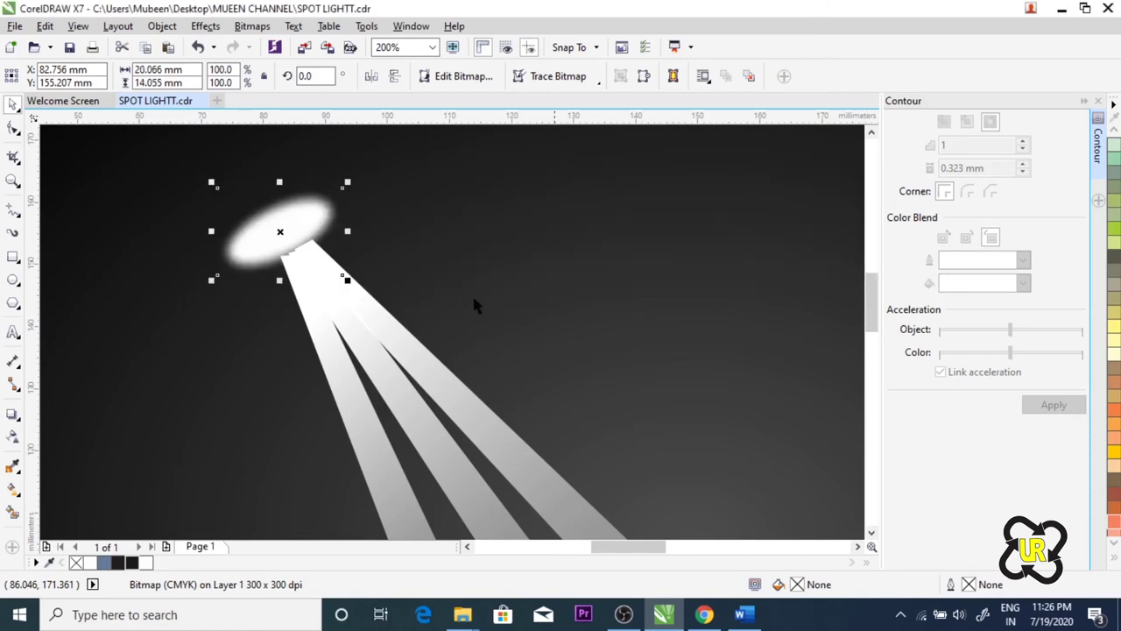
{"action": "left_click", "coordinate": [362, 308]}
{"action": "left_click", "coordinate": [207, 26]}
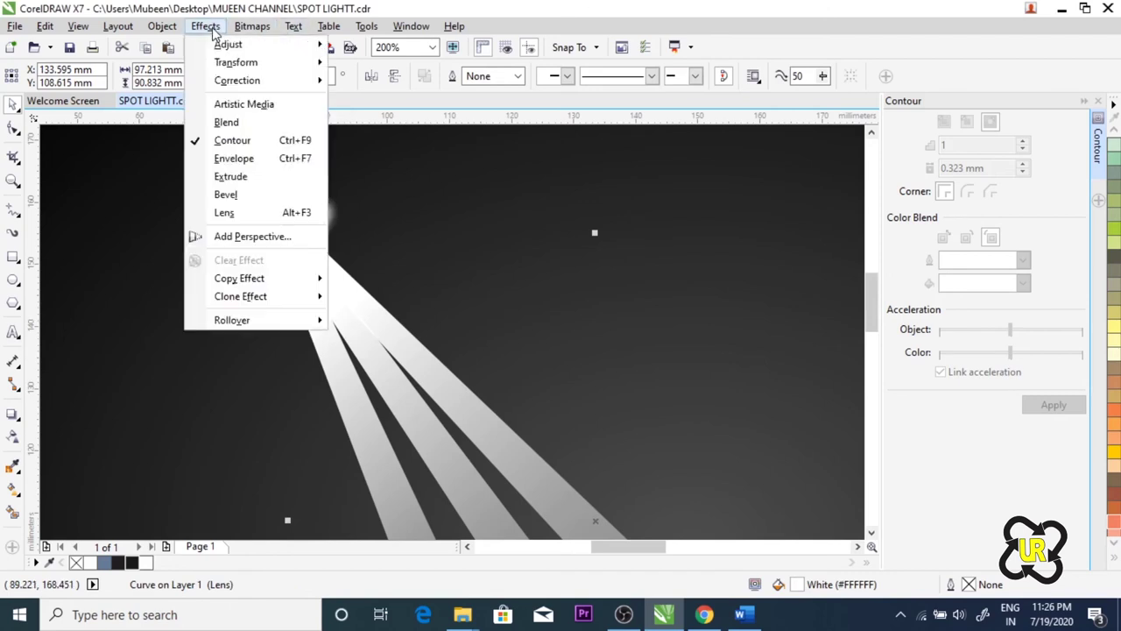
Step: Convert the first light beam to a bitmap and apply a Gaussian blur to it
{"action": "left_click", "coordinate": [294, 45]}
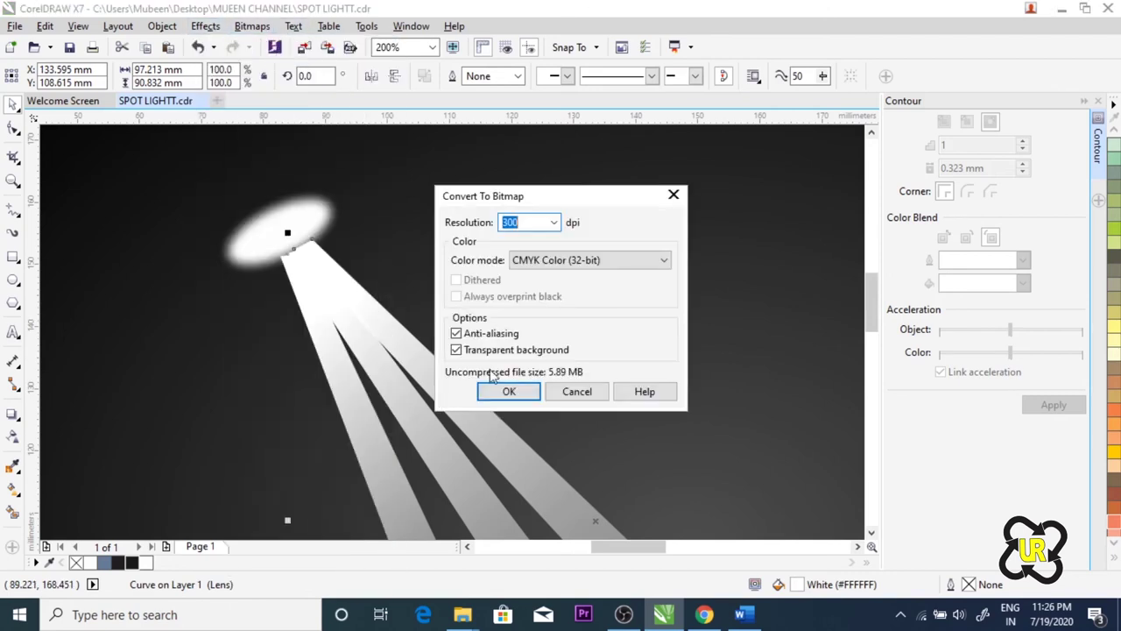
{"action": "left_click", "coordinate": [506, 390]}
{"action": "scroll", "coordinate": [305, 176], "scroll_direction": "down", "scroll_amount": 1}
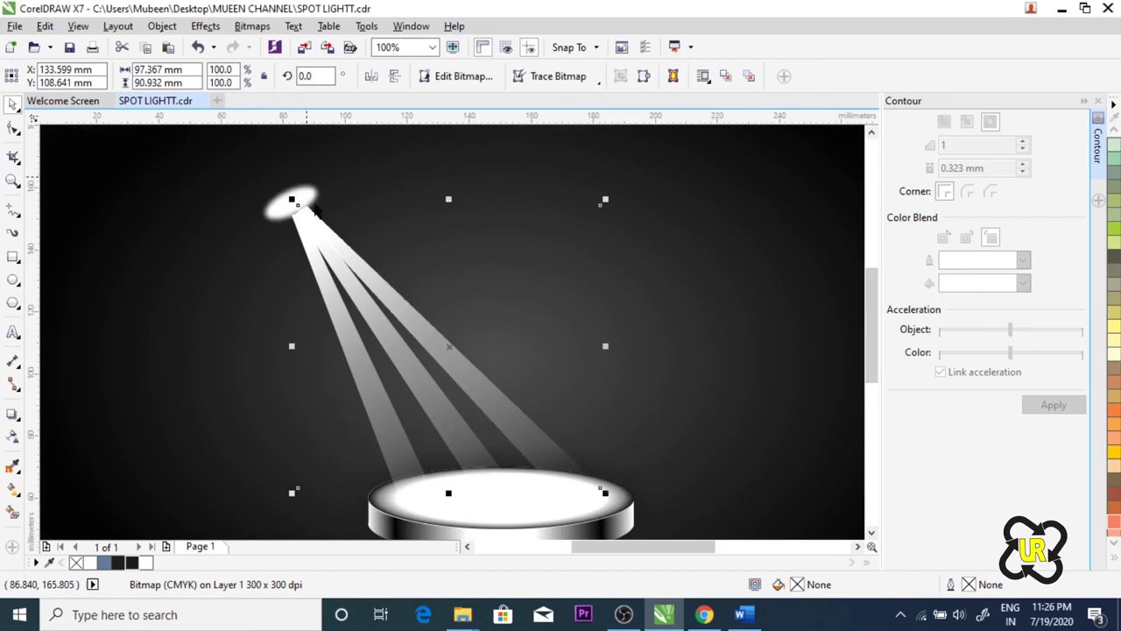
{"action": "left_click", "coordinate": [251, 27]}
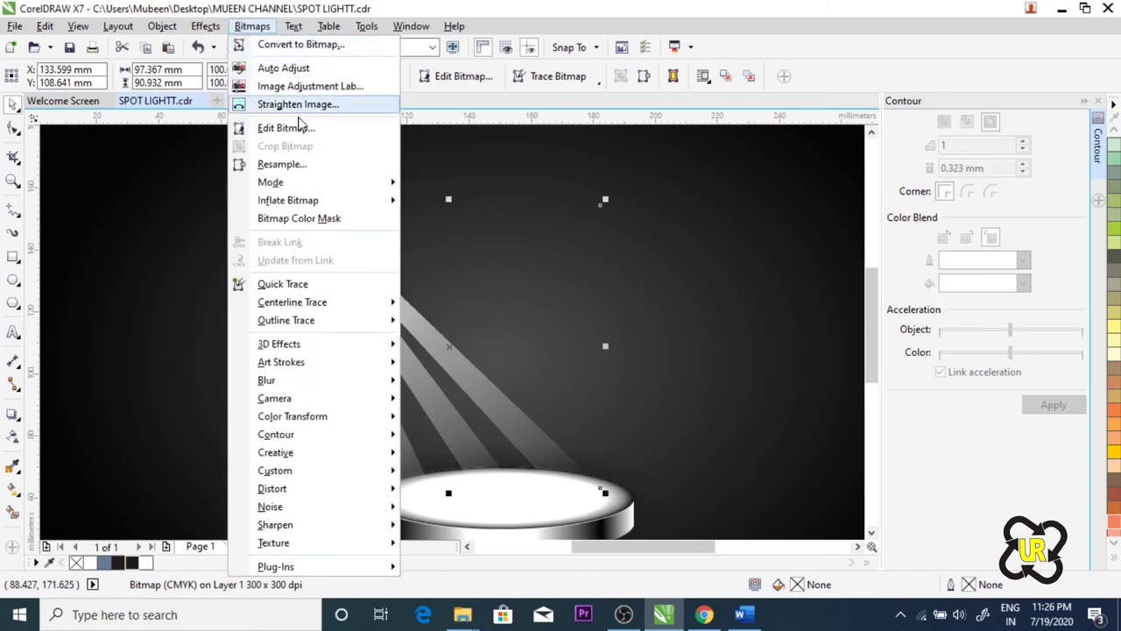
{"action": "mouse_move", "coordinate": [266, 380]}
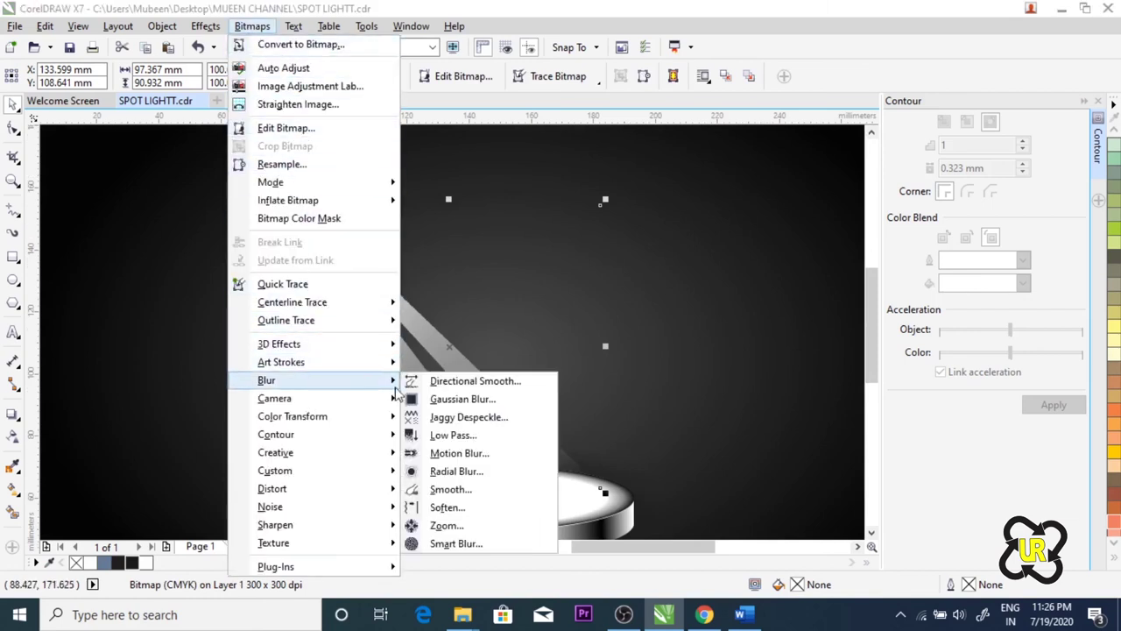
{"action": "left_click", "coordinate": [451, 401]}
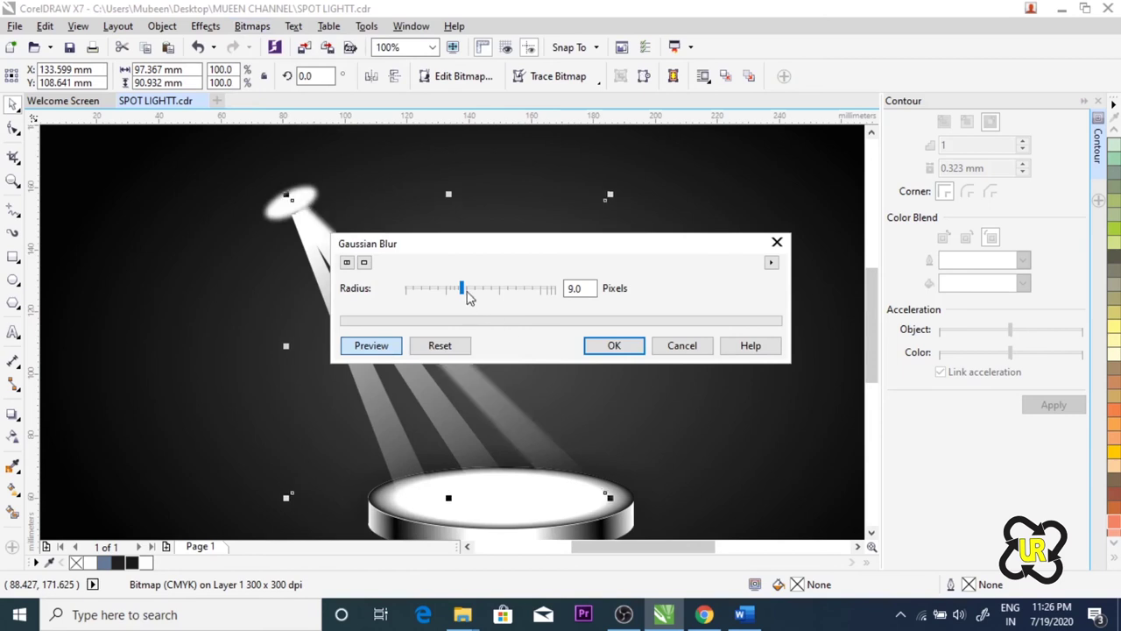
{"action": "mouse_move", "coordinate": [492, 252]}
{"action": "left_mouse_down"}
{"action": "mouse_move", "coordinate": [610, 219]}
{"action": "mouse_move", "coordinate": [592, 256]}
{"action": "left_mouse_up"}
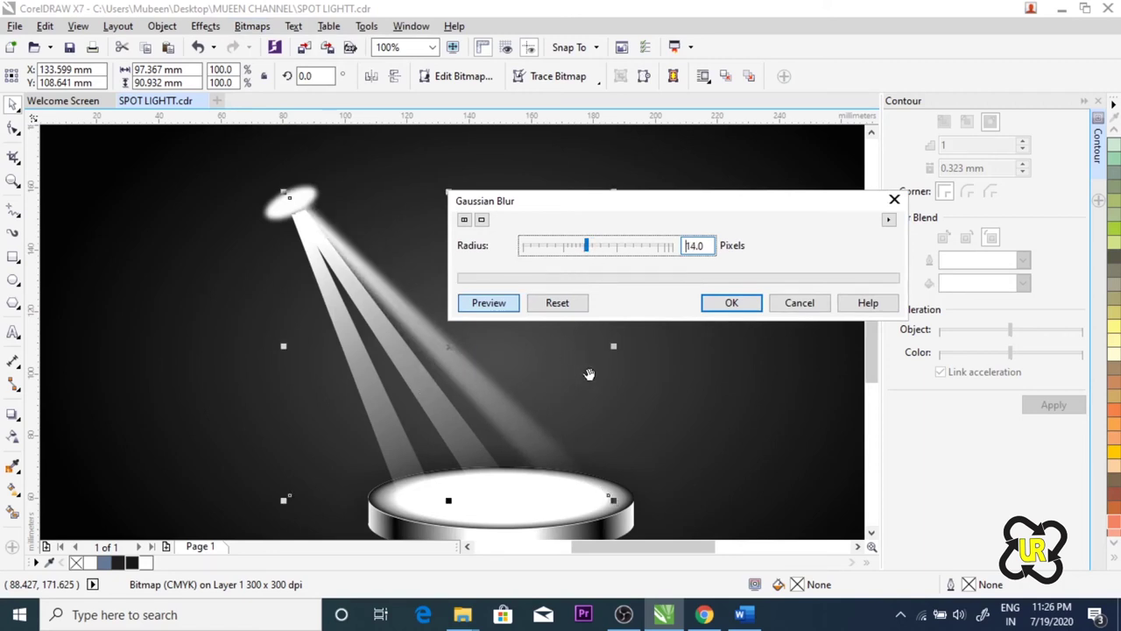
{"action": "left_click", "coordinate": [729, 303]}
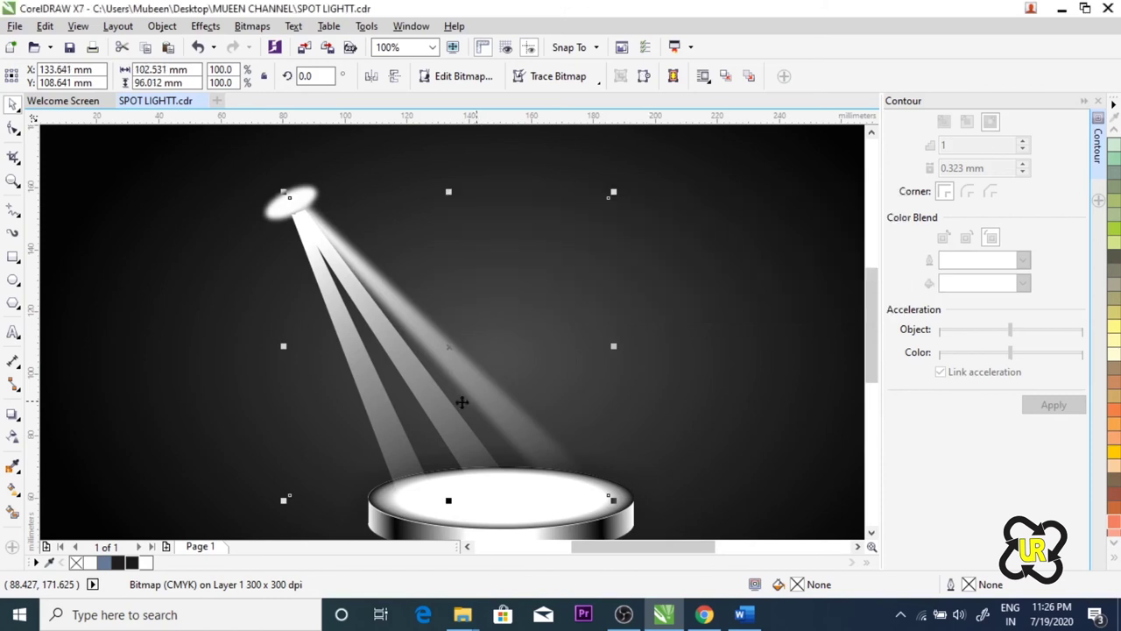
Step: Select the other two beams together and convert them into a single bitmap
{"action": "left_click", "coordinate": [416, 426]}
{"action": "left_click", "coordinate": [380, 442]}
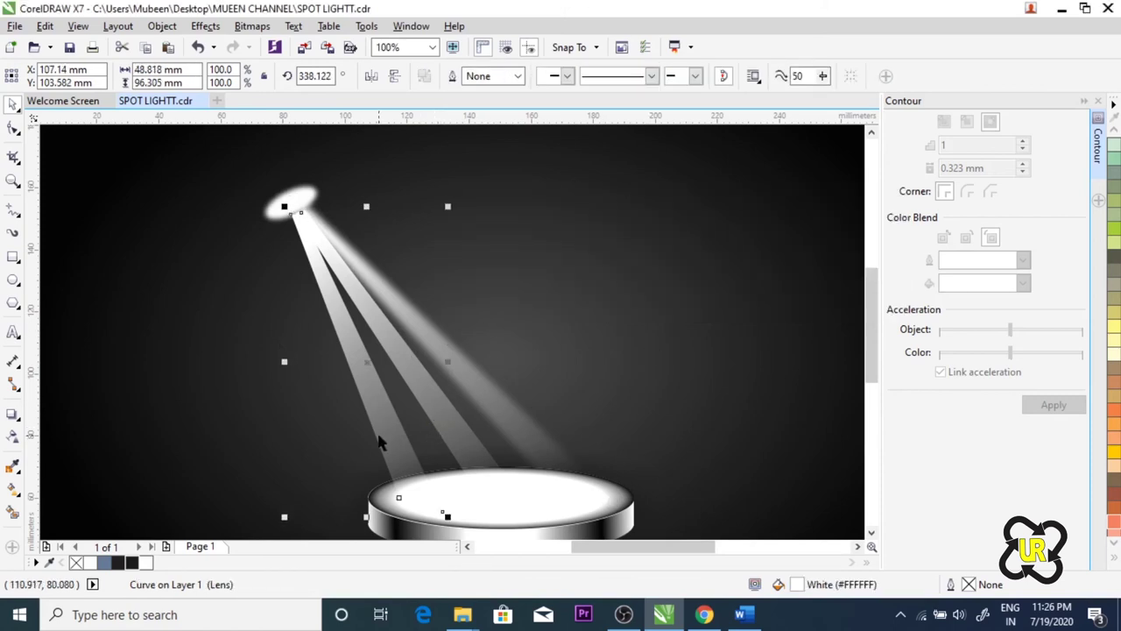
{"action": "left_click", "coordinate": [443, 418]}
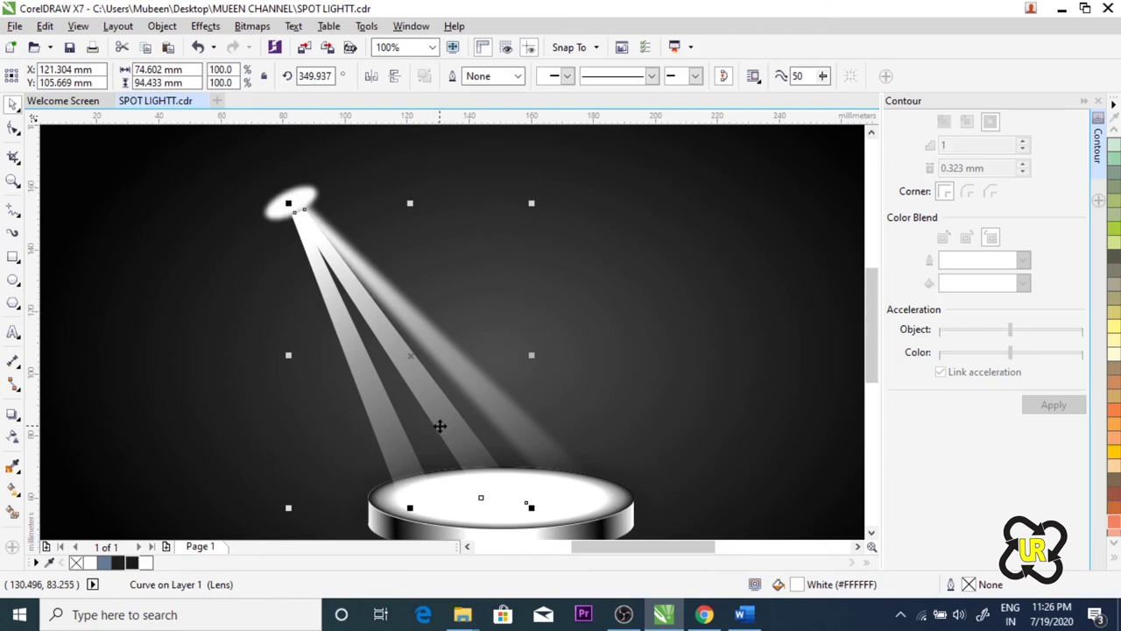
{"action": "left_click", "coordinate": [378, 435], "text": "shift"}
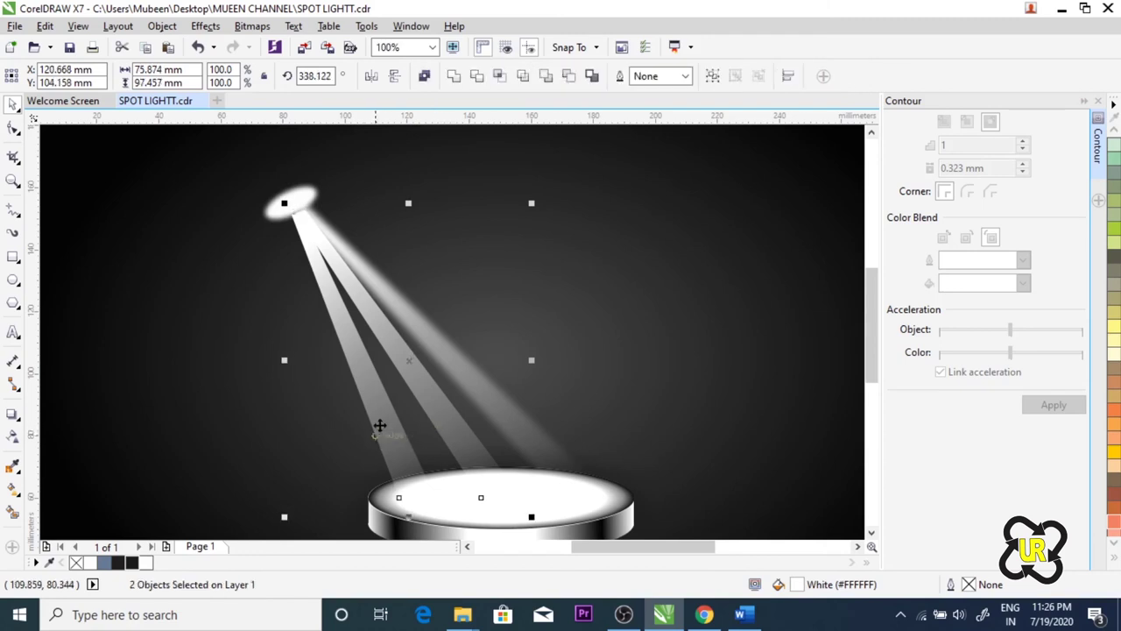
{"action": "left_click", "coordinate": [261, 26]}
{"action": "left_click", "coordinate": [261, 45]}
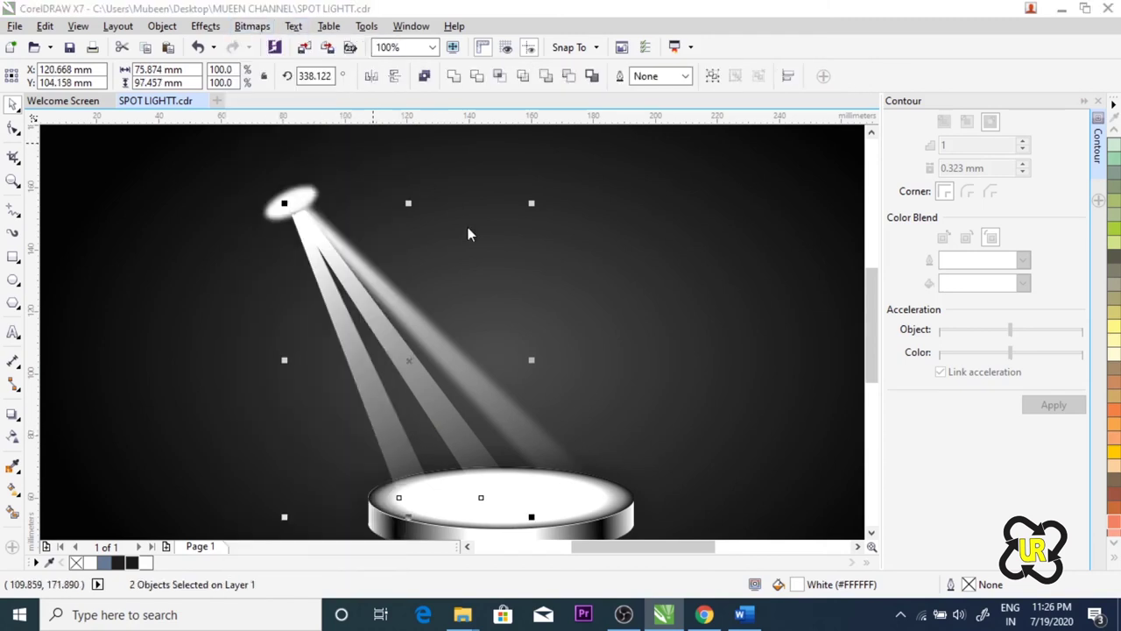
{"action": "left_click", "coordinate": [510, 386]}
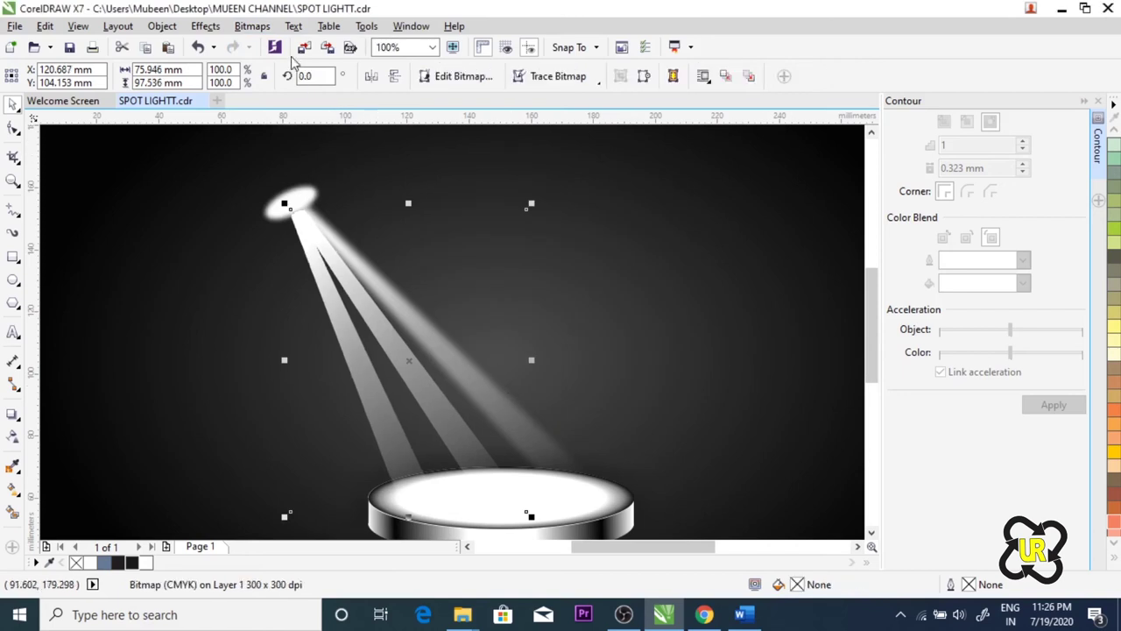
Step: Blur the two-beam bitmap with a 19-pixel Gaussian blur
{"action": "left_click", "coordinate": [253, 26]}
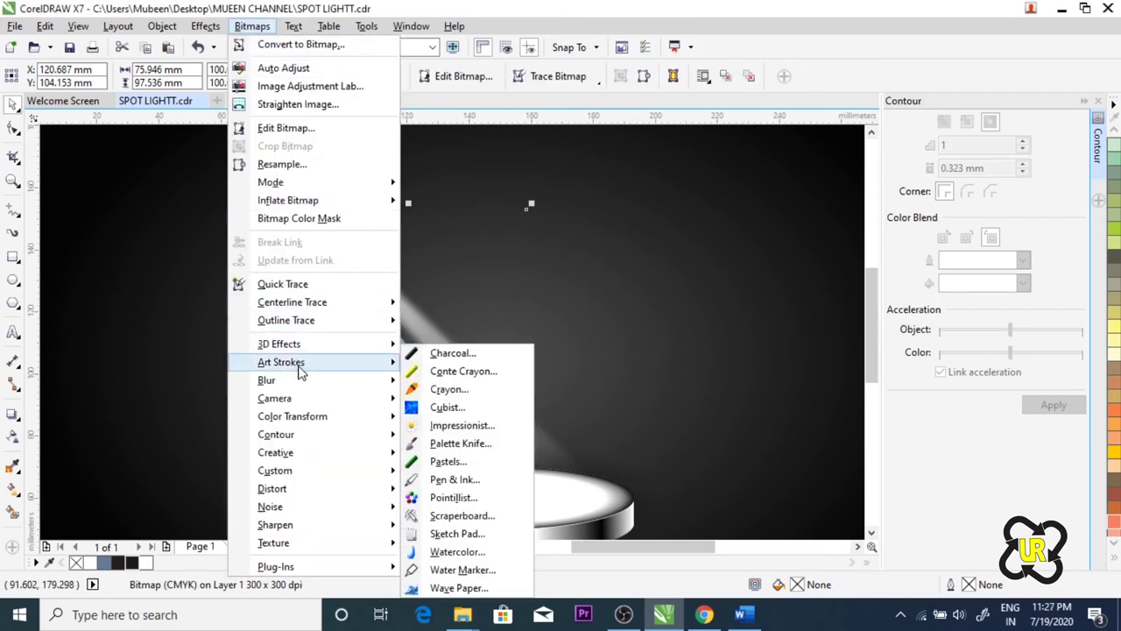
{"action": "mouse_move", "coordinate": [266, 379]}
{"action": "left_click", "coordinate": [448, 398]}
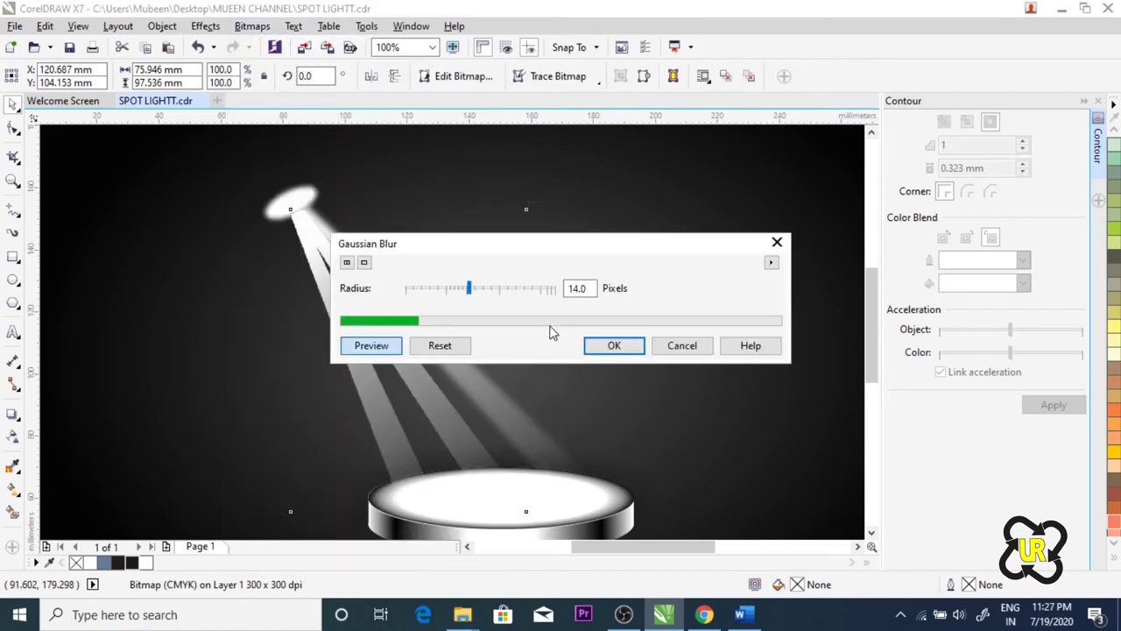
{"action": "mouse_move", "coordinate": [538, 249]}
{"action": "left_mouse_down"}
{"action": "mouse_move", "coordinate": [639, 220]}
{"action": "mouse_move", "coordinate": [651, 196]}
{"action": "left_mouse_up"}
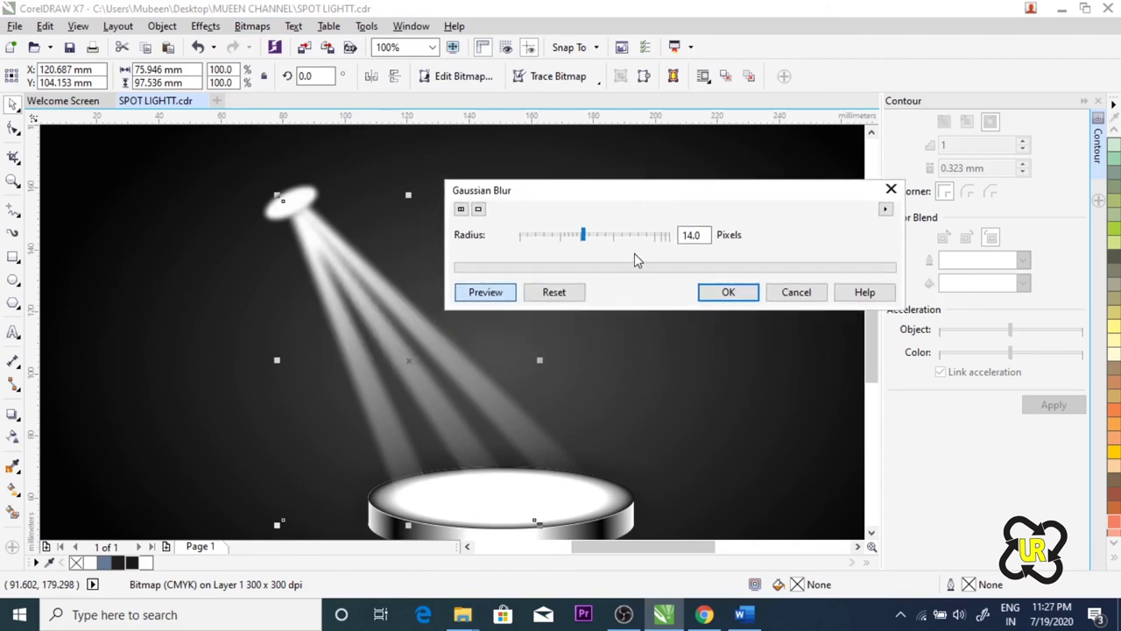
{"action": "left_click_drag", "start_coordinate": [584, 240], "coordinate": [591, 247]}
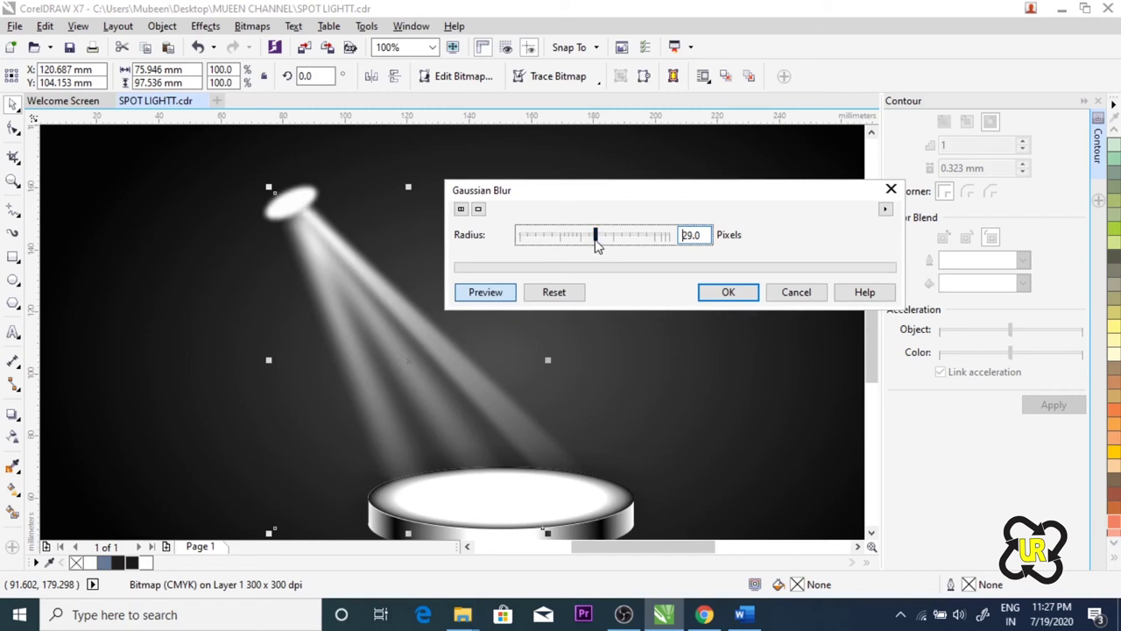
{"action": "left_click_drag", "start_coordinate": [596, 241], "coordinate": [589, 243]}
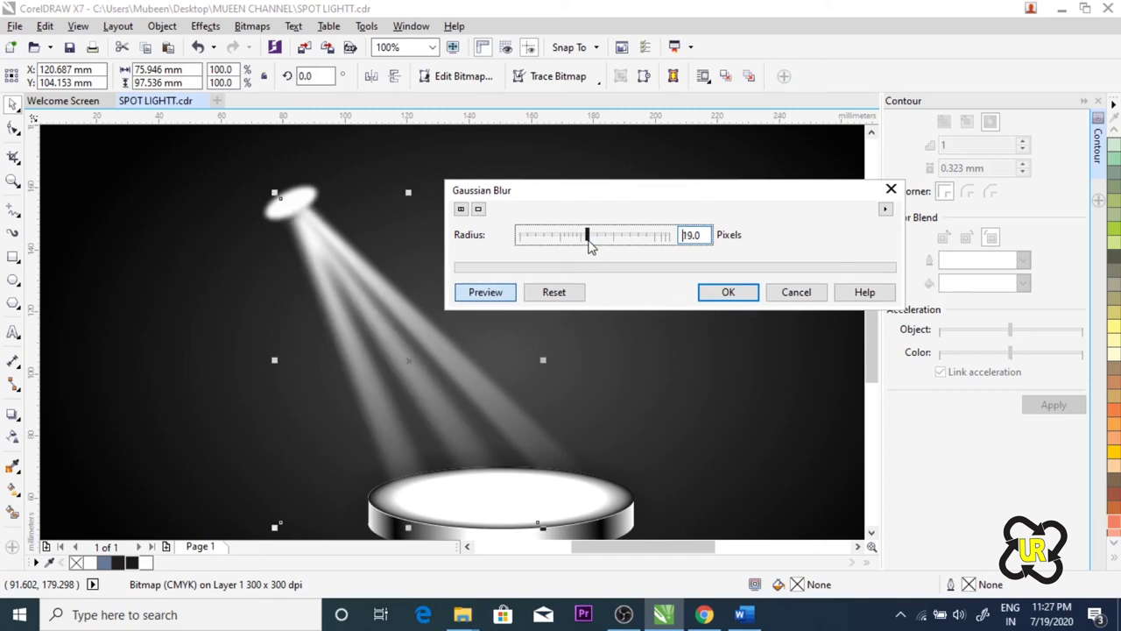
{"action": "left_click", "coordinate": [726, 292]}
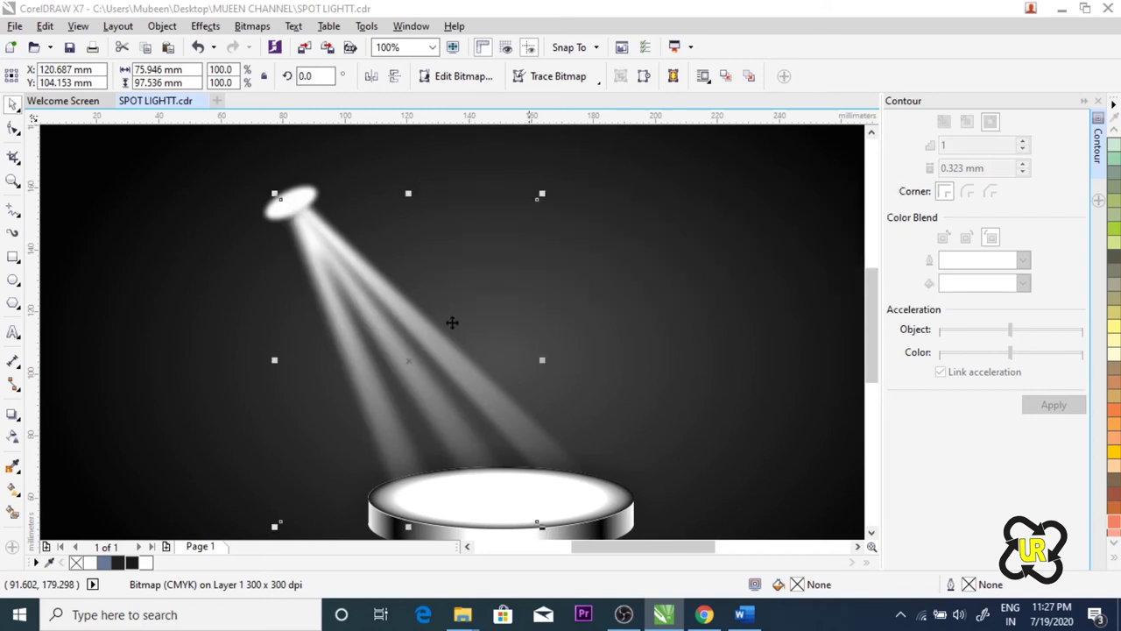
Step: Apply a second 19-pixel Gaussian blur to the beam bitmap, then zoom out to the whole page
{"action": "left_click", "coordinate": [702, 447]}
{"action": "left_click", "coordinate": [572, 445]}
{"action": "left_click", "coordinate": [566, 450]}
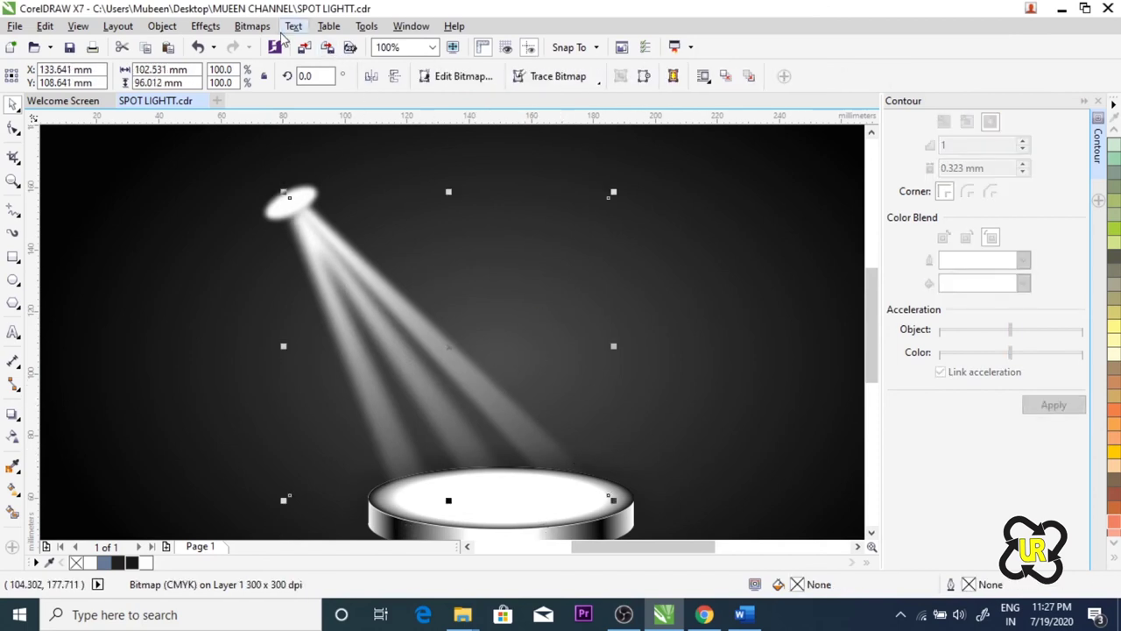
{"action": "left_click", "coordinate": [252, 26]}
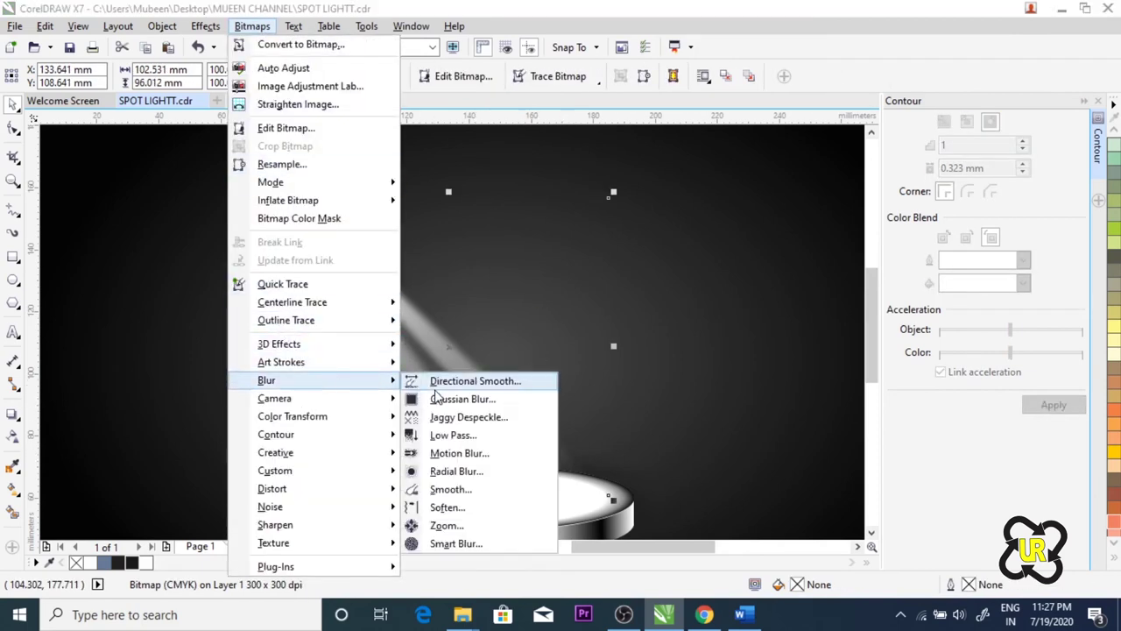
{"action": "left_click", "coordinate": [438, 399]}
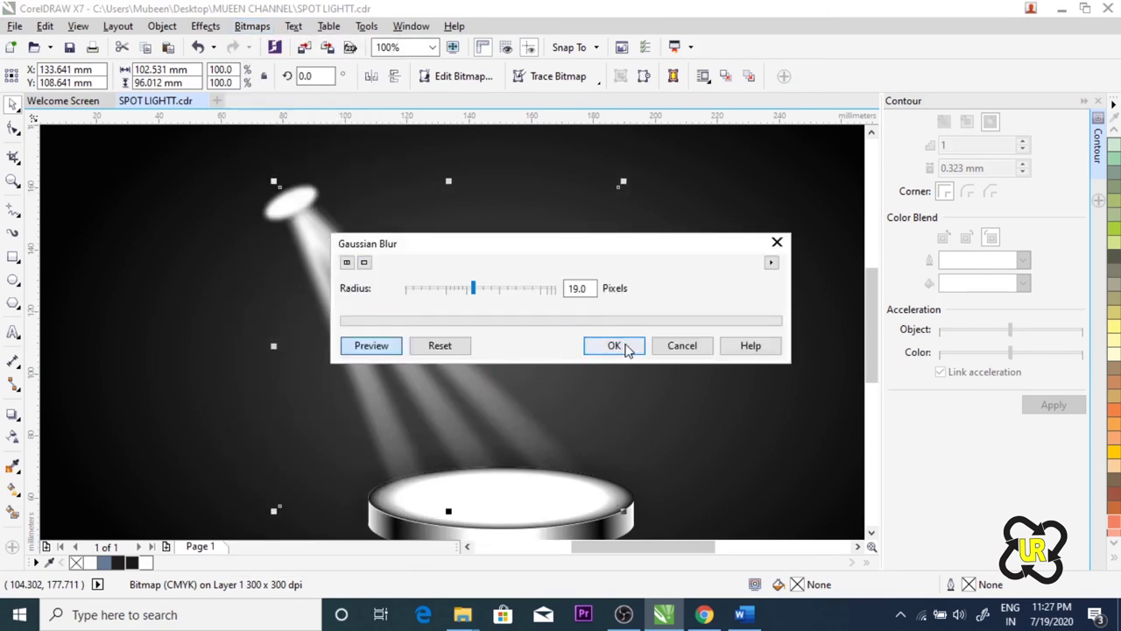
{"action": "left_click", "coordinate": [615, 346]}
{"action": "key", "text": "F3"}
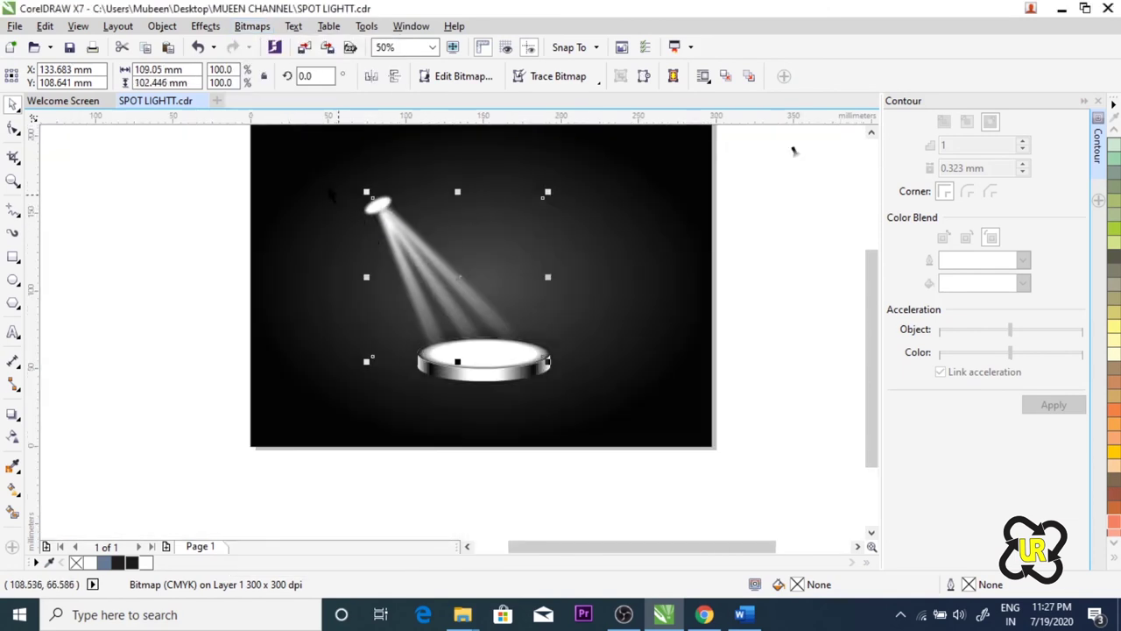
Step: Mirror a copy of the lamp and its beams horizontally and place it on the right side
{"action": "left_click", "coordinate": [333, 196]}
{"action": "mouse_move", "coordinate": [201, 167]}
{"action": "left_mouse_down"}
{"action": "mouse_move", "coordinate": [386, 252]}
{"action": "mouse_move", "coordinate": [549, 368]}
{"action": "left_mouse_up"}
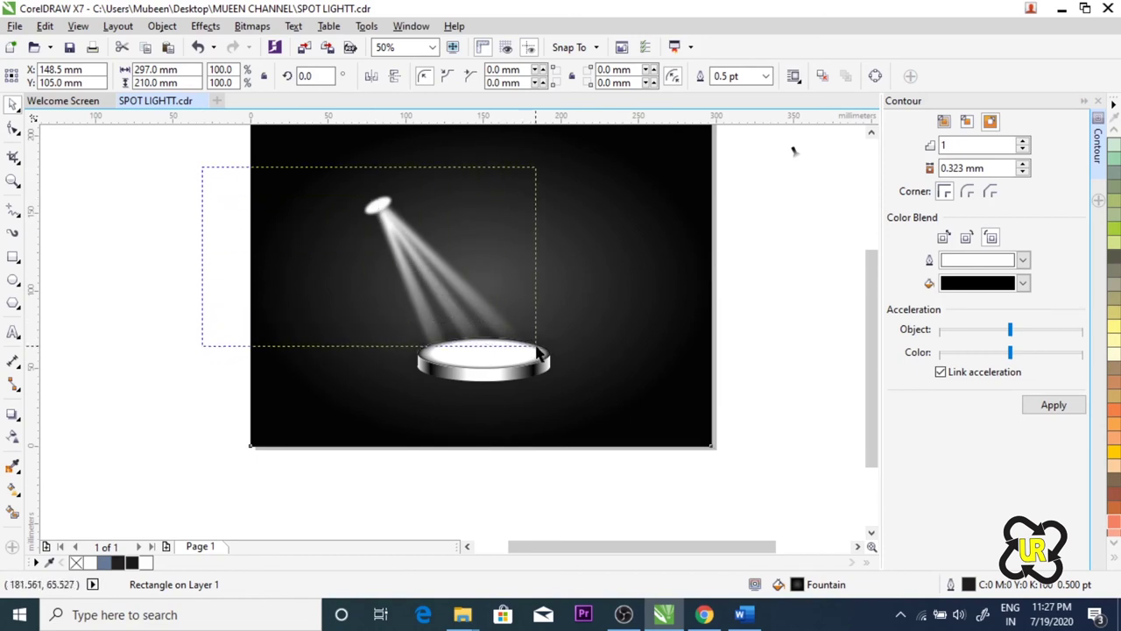
{"action": "left_click_drag", "start_coordinate": [549, 368], "coordinate": [549, 368]}
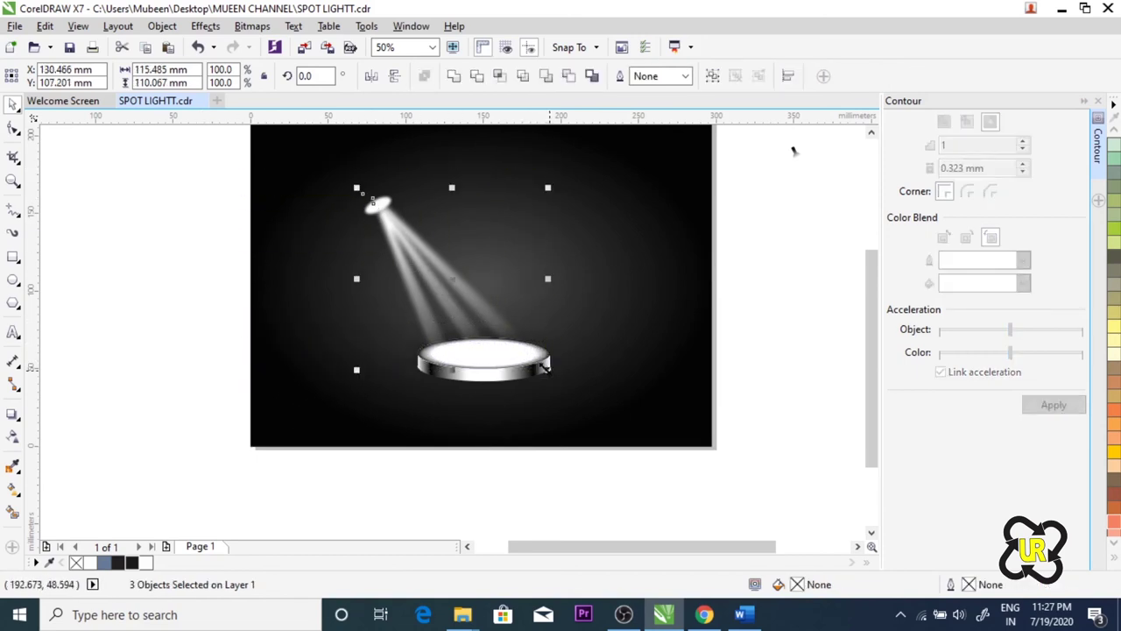
{"action": "left_click_drag", "start_coordinate": [357, 277], "coordinate": [559, 291]}
{"action": "left_click_drag", "start_coordinate": [653, 285], "coordinate": [511, 292]}
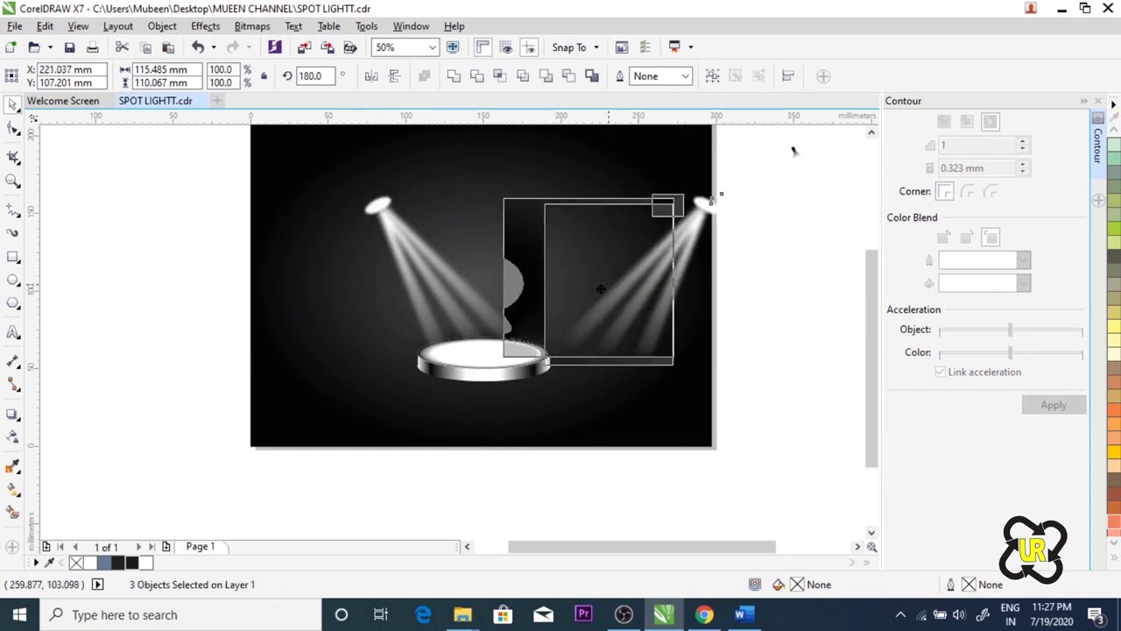
{"action": "left_click_drag", "start_coordinate": [510, 292], "coordinate": [548, 295]}
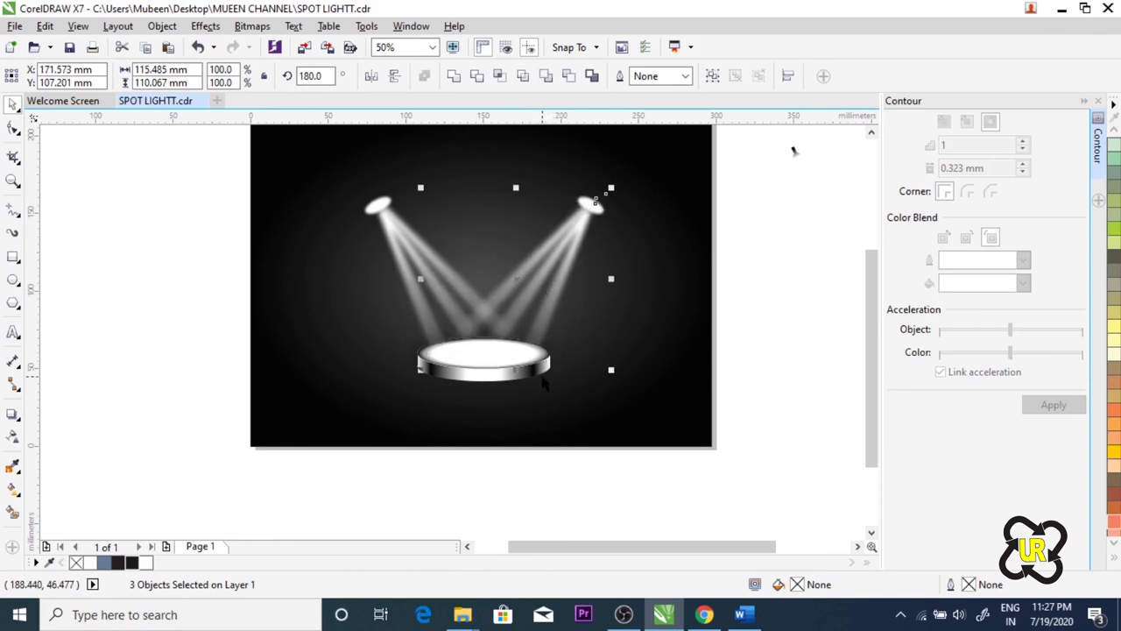
Step: Marquee-select both lamps, their beams and the stage
{"action": "scroll", "coordinate": [479, 251], "scroll_direction": "up", "scroll_amount": 1}
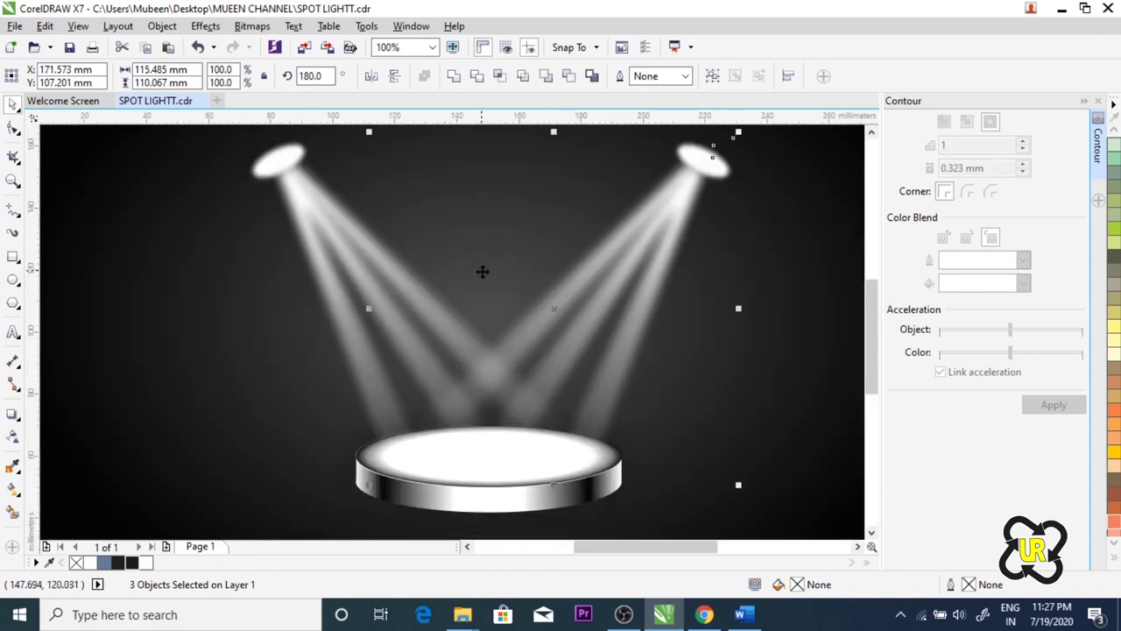
{"action": "scroll", "coordinate": [486, 272], "scroll_direction": "down", "scroll_amount": 1}
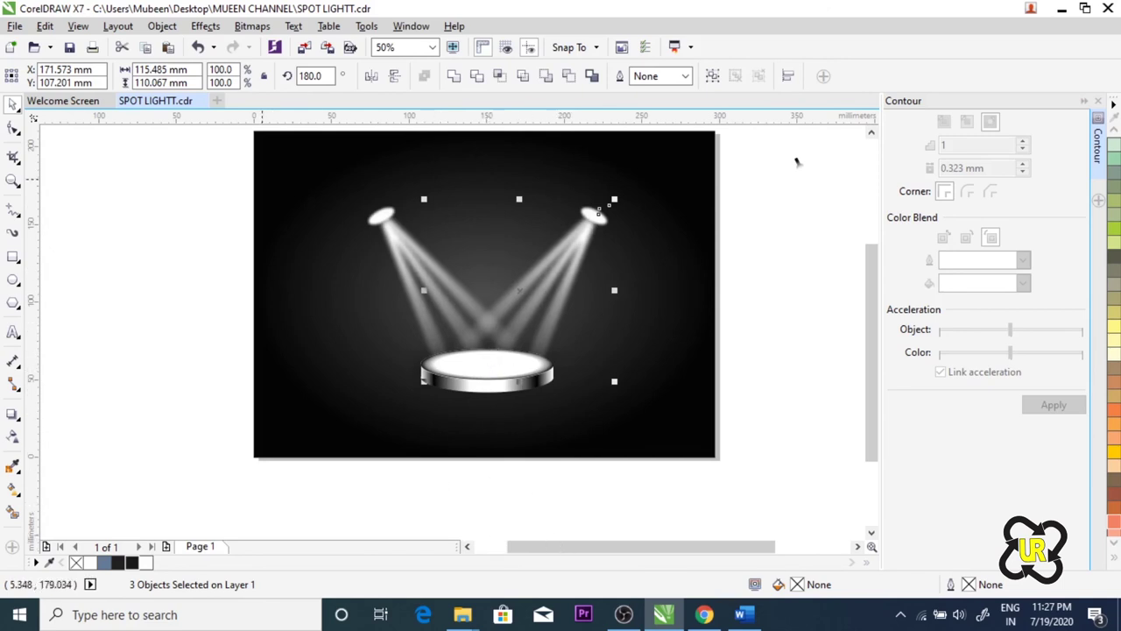
{"action": "left_click", "coordinate": [313, 290]}
{"action": "left_click_drag", "start_coordinate": [230, 170], "coordinate": [636, 435]}
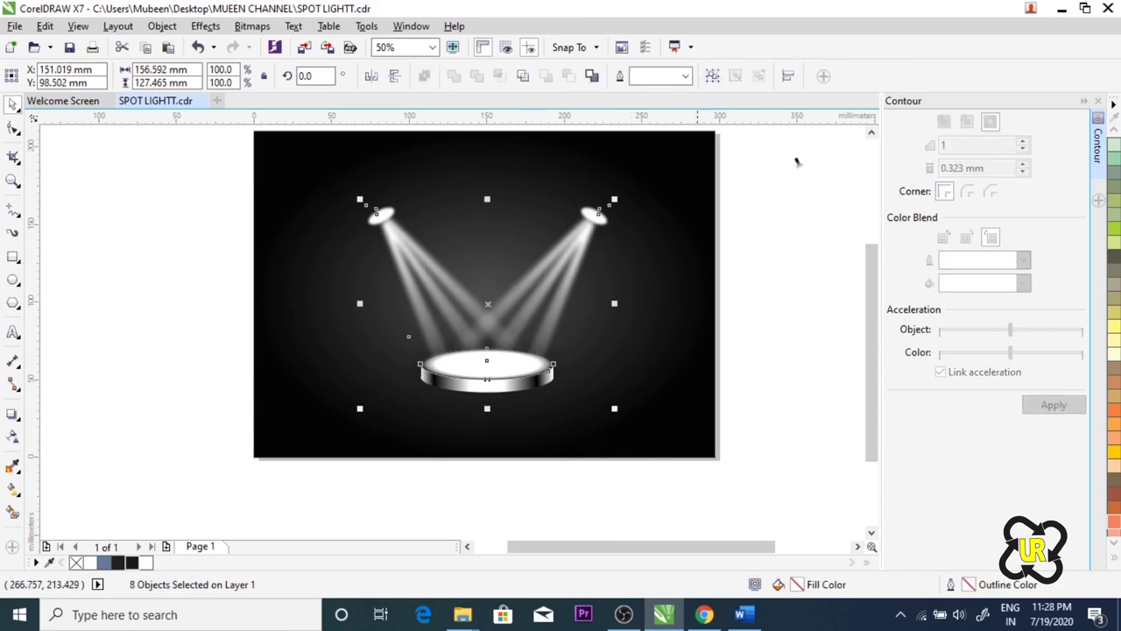
Step: Group the lamps, beams and stage and centre the group horizontally on the dark background
{"action": "key", "text": "ctrl+g"}
{"action": "left_click", "coordinate": [668, 335], "text": "shift"}
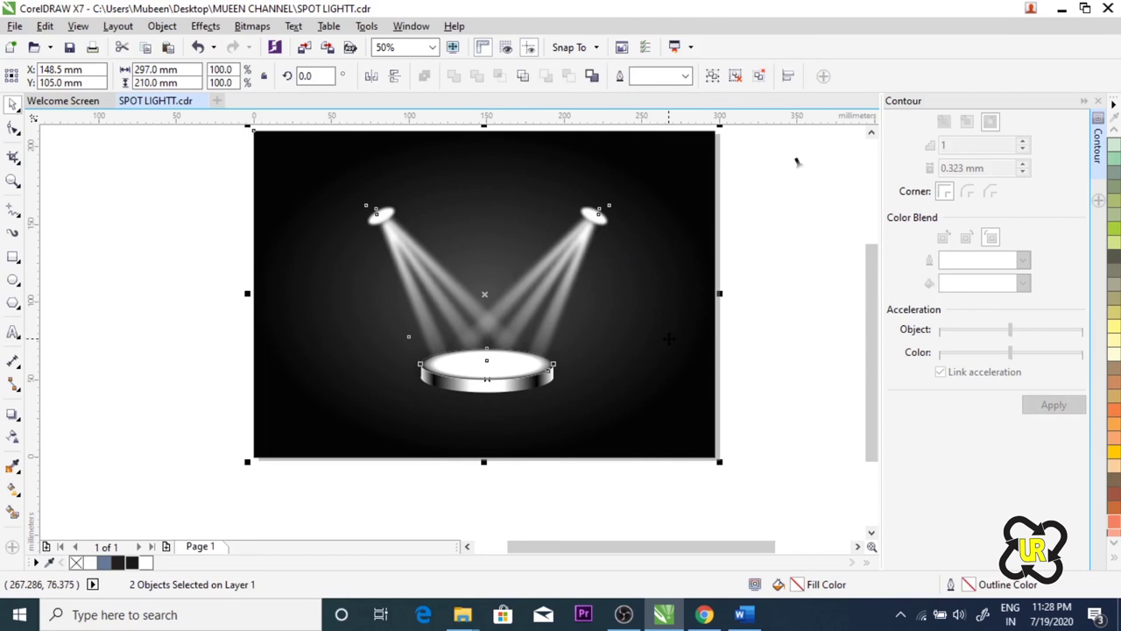
{"action": "key", "text": "e"}
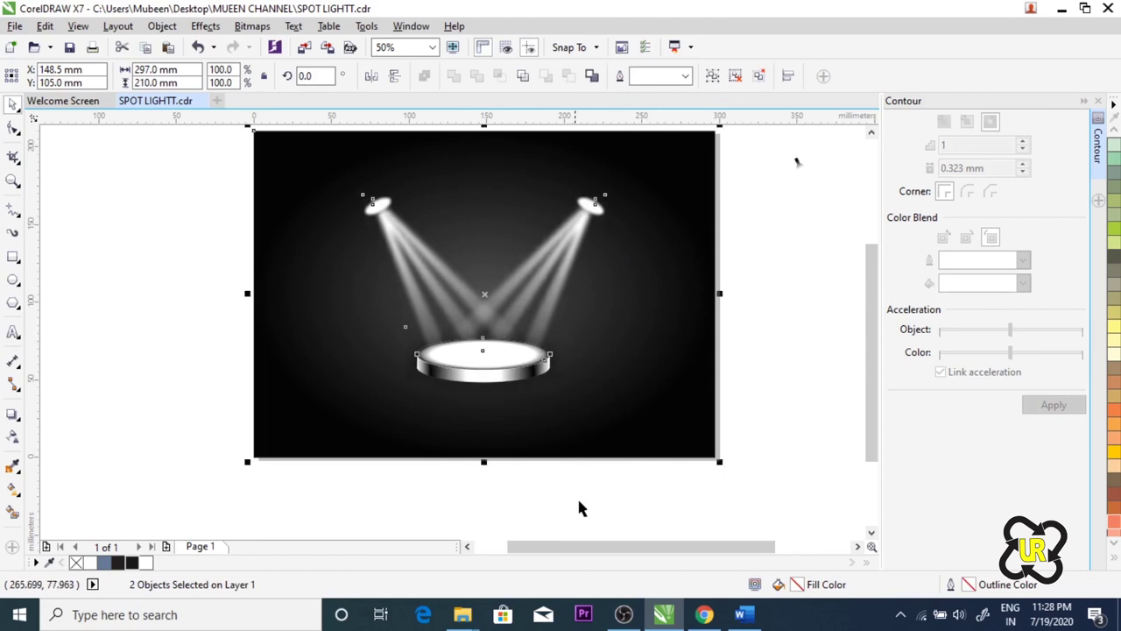
{"action": "left_click", "coordinate": [578, 497]}
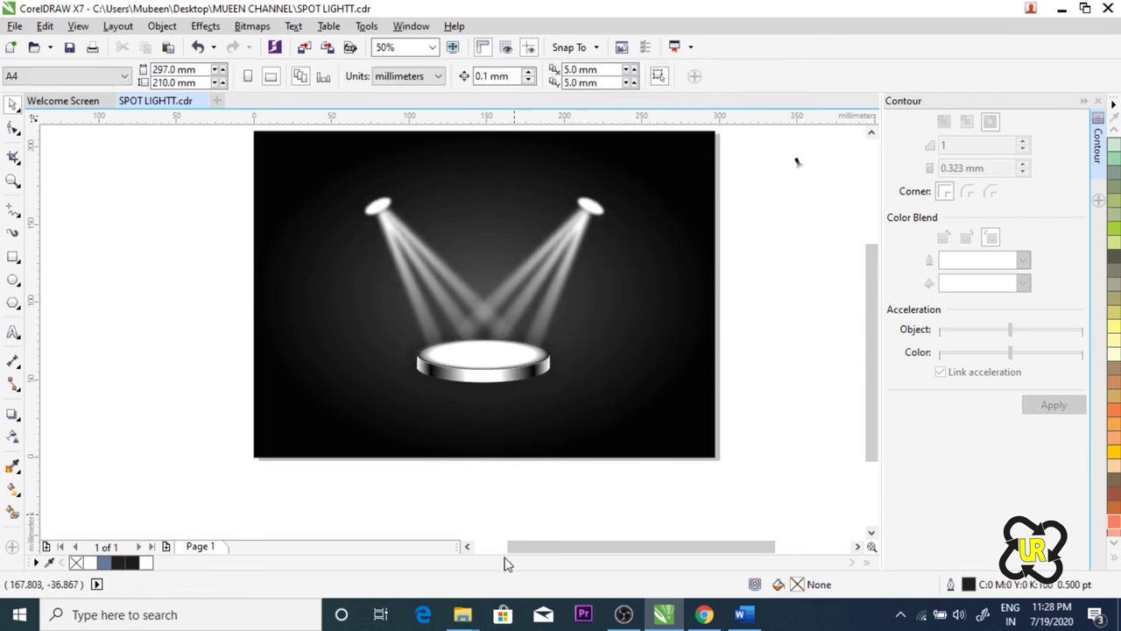
{"action": "left_click", "coordinate": [511, 385]}
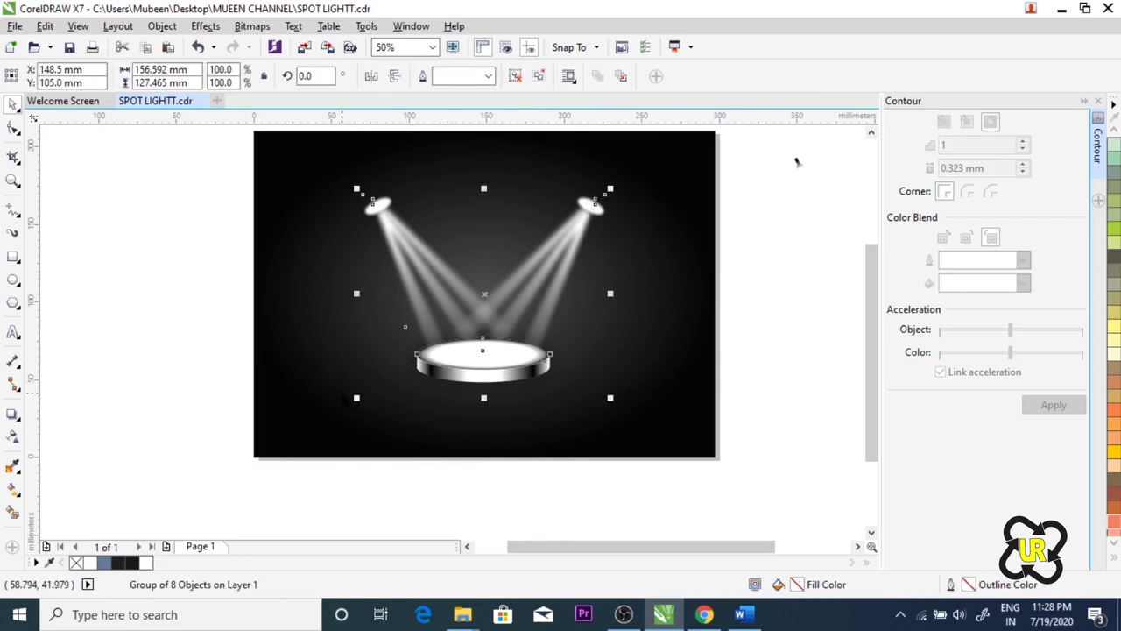
Step: Draw a white ellipse around the stage top with uniform 50% transparency and no outline
{"action": "left_click", "coordinate": [13, 279]}
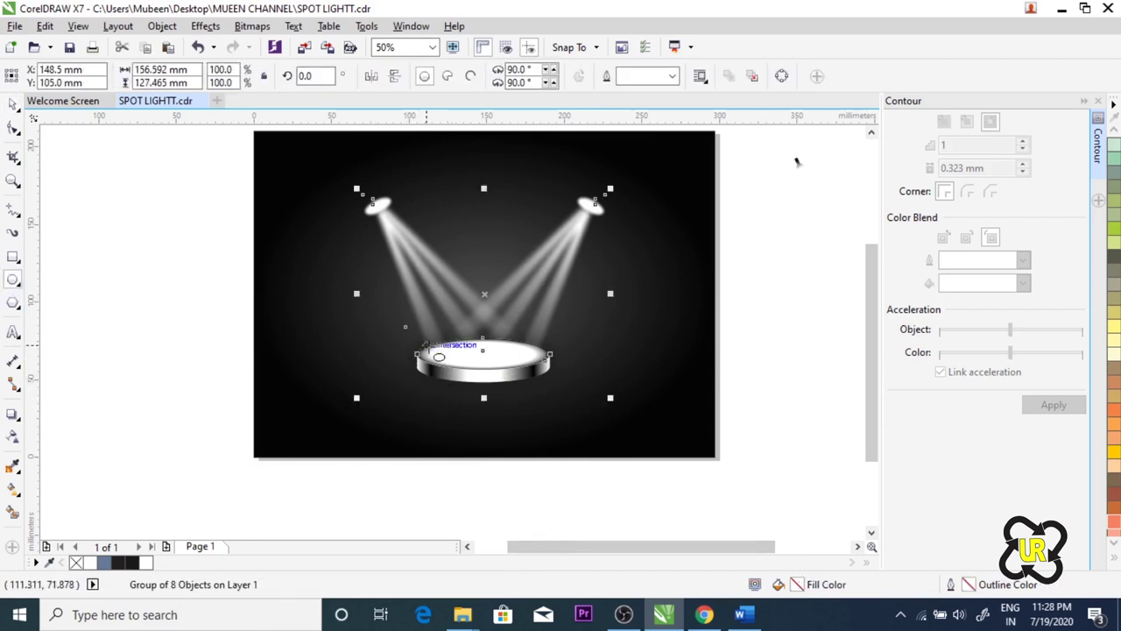
{"action": "mouse_move", "coordinate": [408, 388]}
{"action": "left_mouse_down"}
{"action": "mouse_move", "coordinate": [544, 361]}
{"action": "mouse_move", "coordinate": [578, 326]}
{"action": "left_mouse_up"}
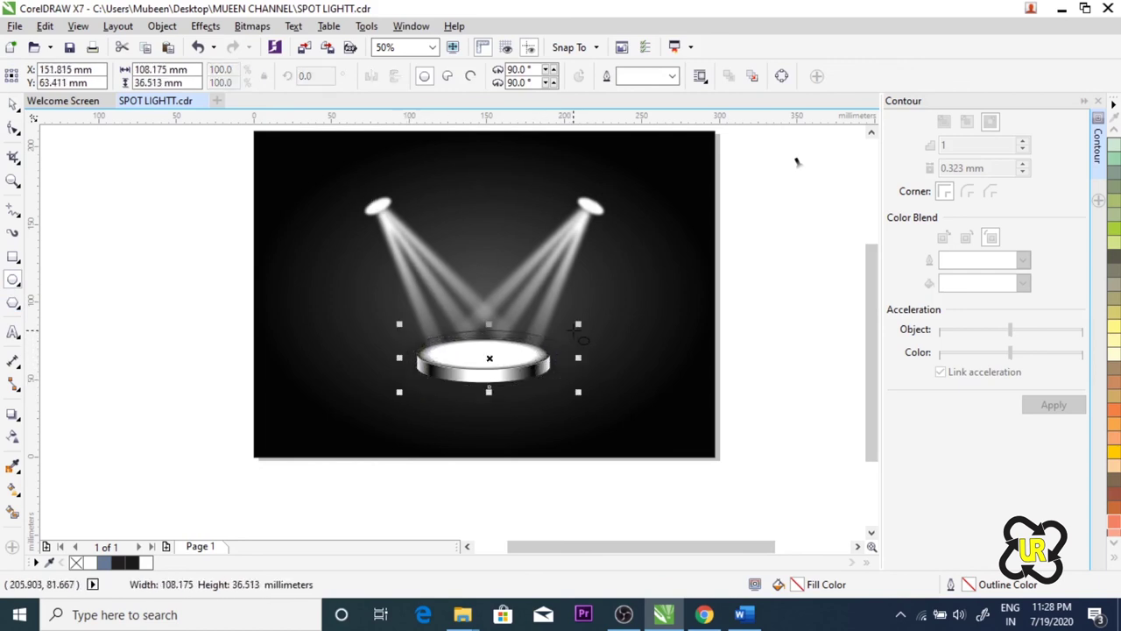
{"action": "left_click_drag", "start_coordinate": [399, 391], "coordinate": [388, 395]}
{"action": "left_click", "coordinate": [146, 563]}
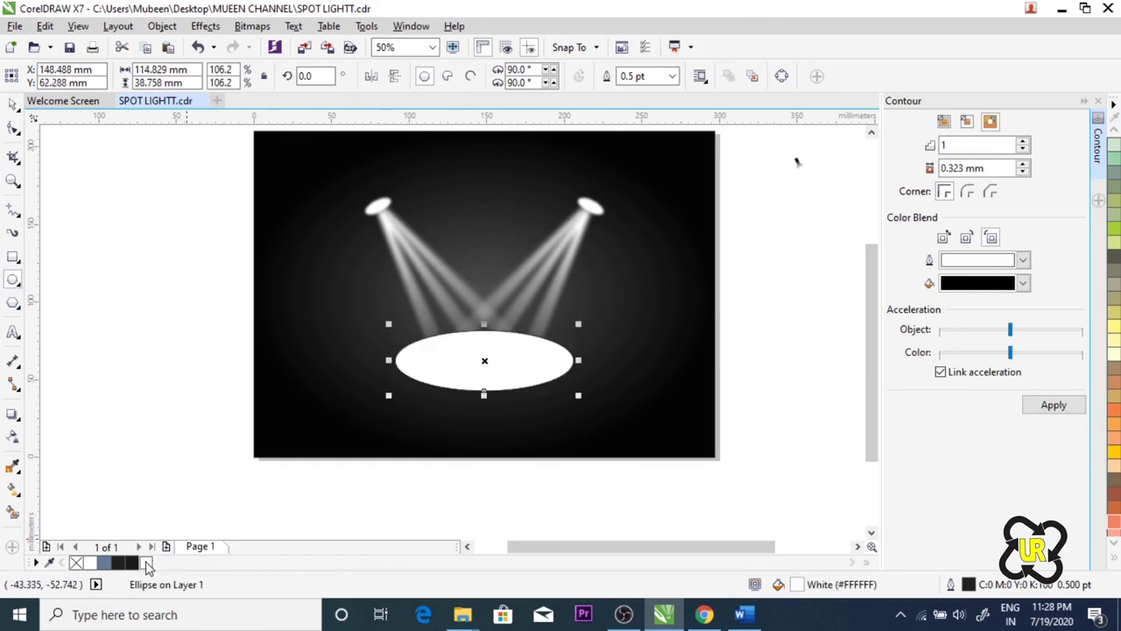
{"action": "left_click", "coordinate": [13, 435]}
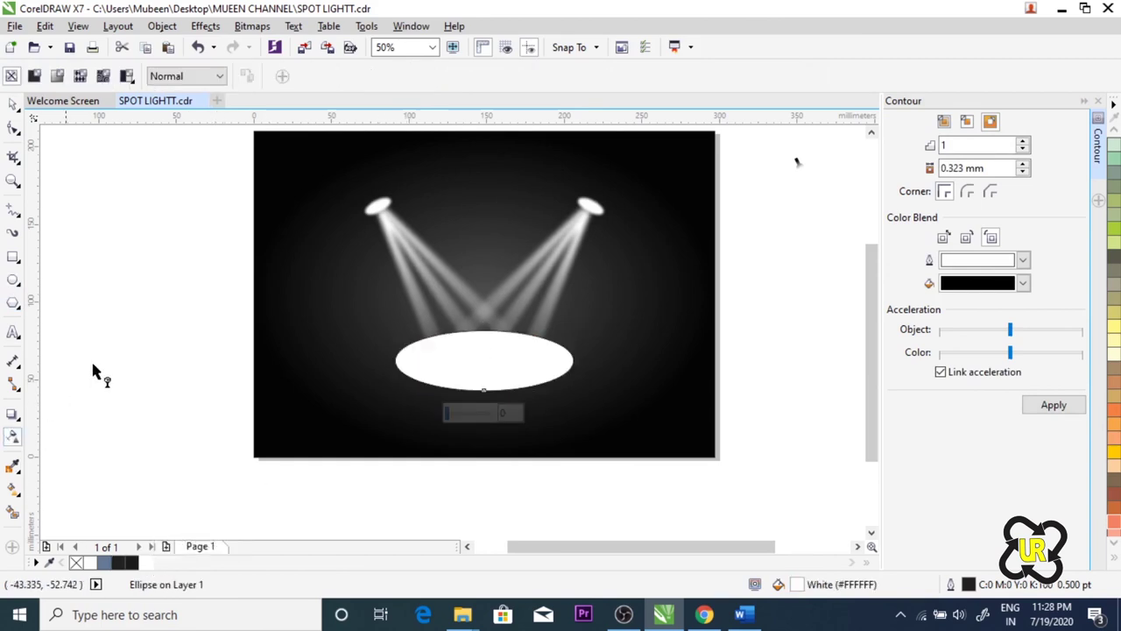
{"action": "left_click", "coordinate": [36, 77]}
{"action": "right_click", "coordinate": [77, 563]}
{"action": "left_click", "coordinate": [12, 103]}
{"action": "left_click", "coordinate": [252, 26]}
{"action": "left_click", "coordinate": [268, 41]}
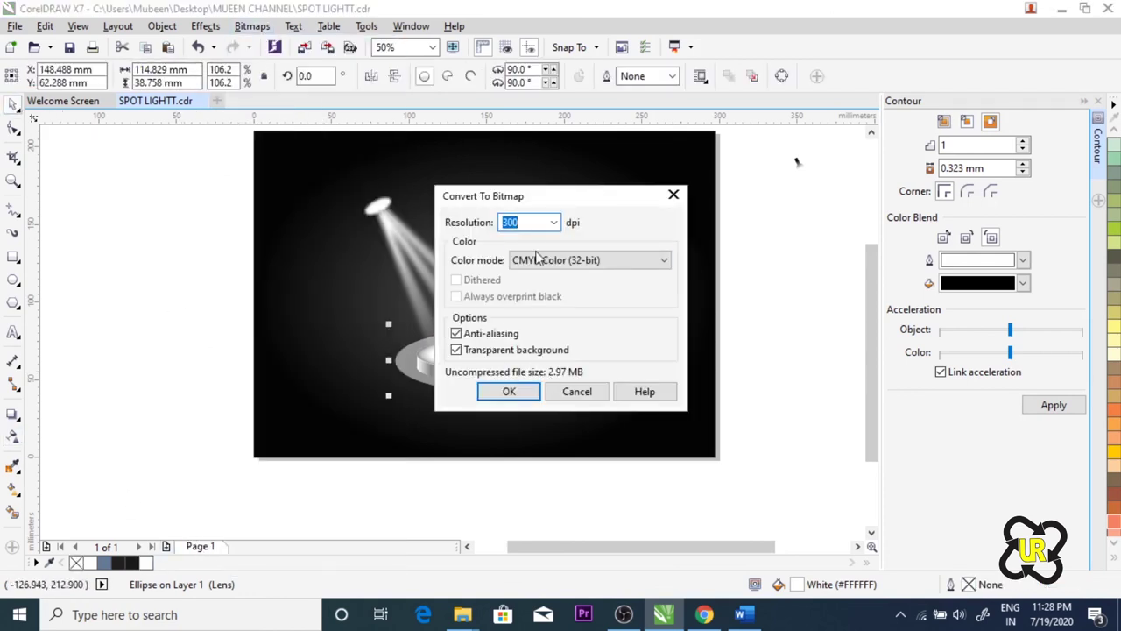
Step: Convert the white ellipse to a bitmap and soften it with a 115-pixel Gaussian blur
{"action": "left_click", "coordinate": [531, 392]}
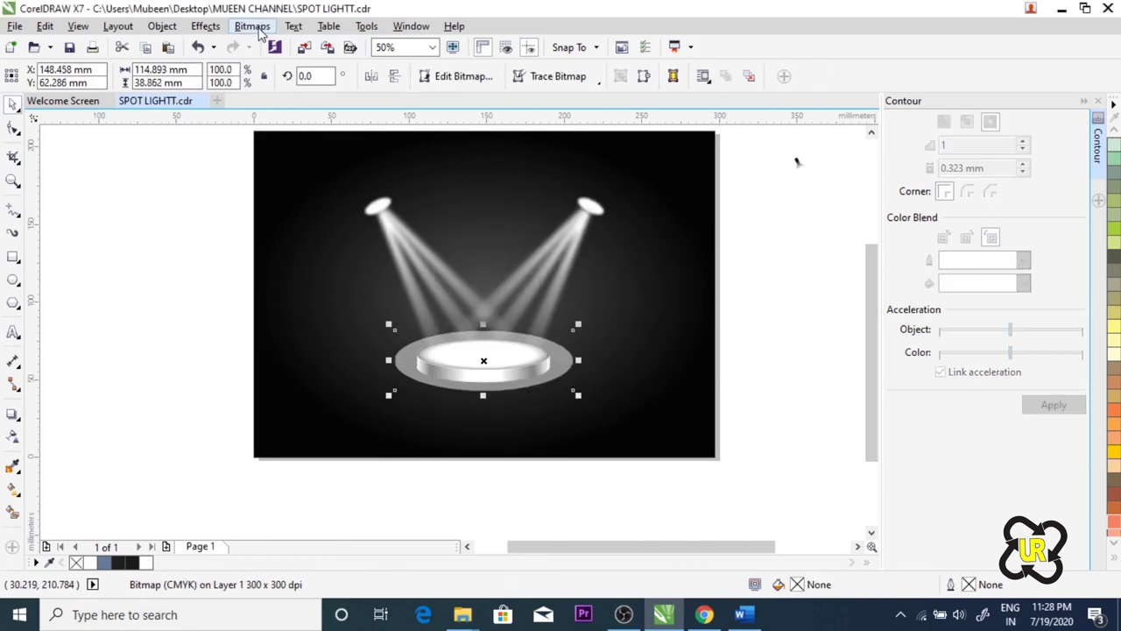
{"action": "left_click", "coordinate": [257, 29]}
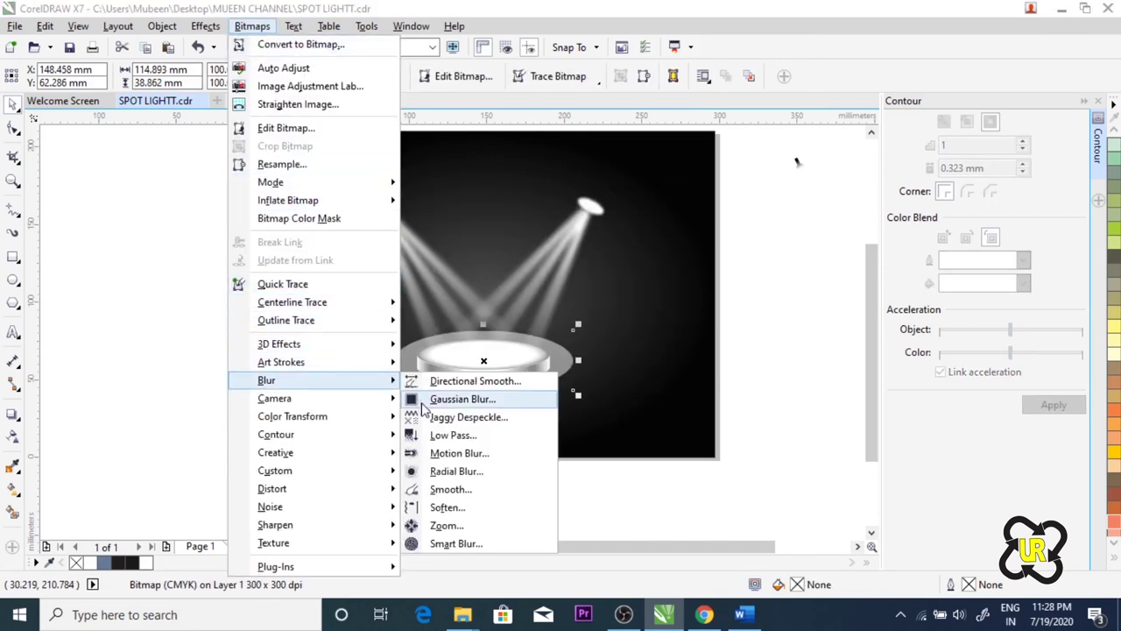
{"action": "left_click", "coordinate": [418, 404]}
{"action": "mouse_move", "coordinate": [531, 258]}
{"action": "left_mouse_down"}
{"action": "mouse_move", "coordinate": [602, 289]}
{"action": "mouse_move", "coordinate": [805, 240]}
{"action": "left_mouse_up"}
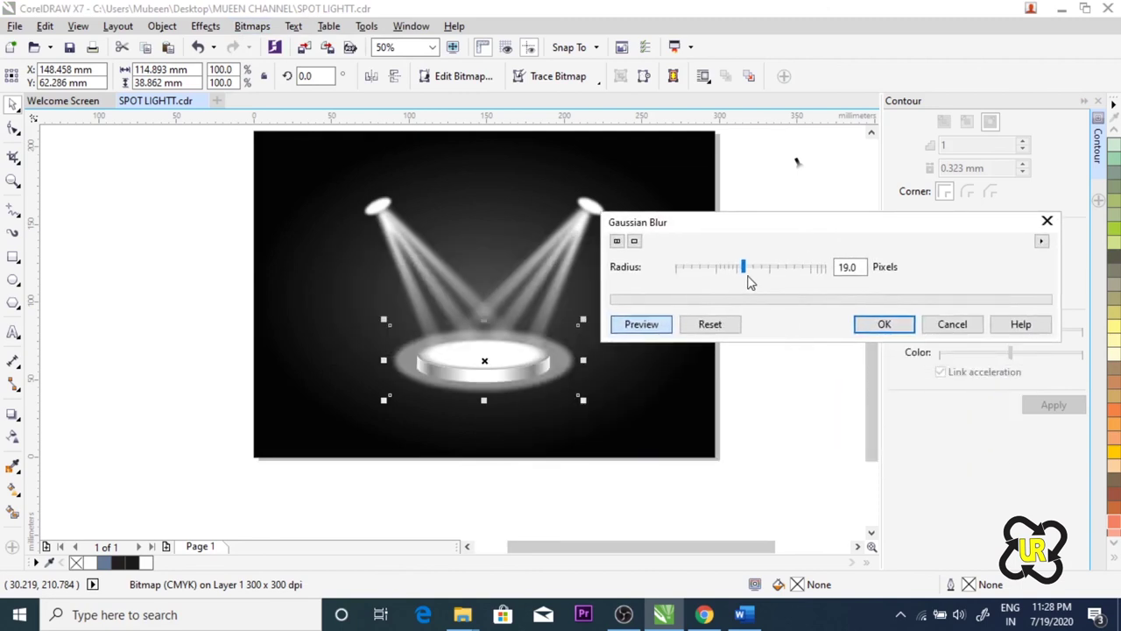
{"action": "left_click_drag", "start_coordinate": [744, 268], "coordinate": [800, 268]}
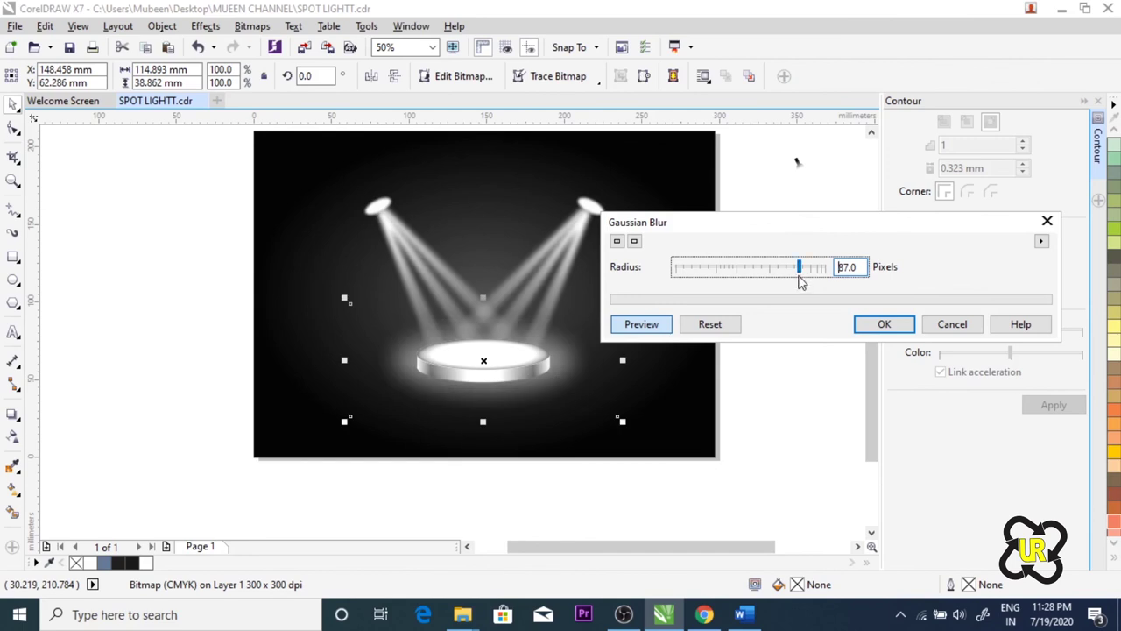
{"action": "left_click_drag", "start_coordinate": [799, 281], "coordinate": [820, 273]}
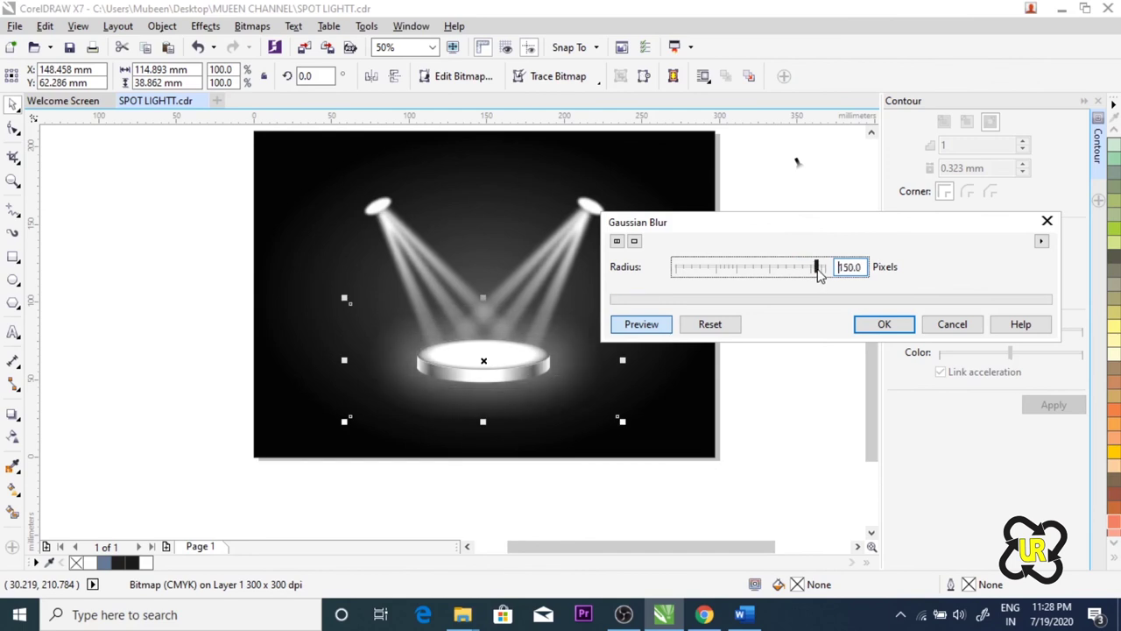
{"action": "left_click_drag", "start_coordinate": [818, 273], "coordinate": [816, 274]}
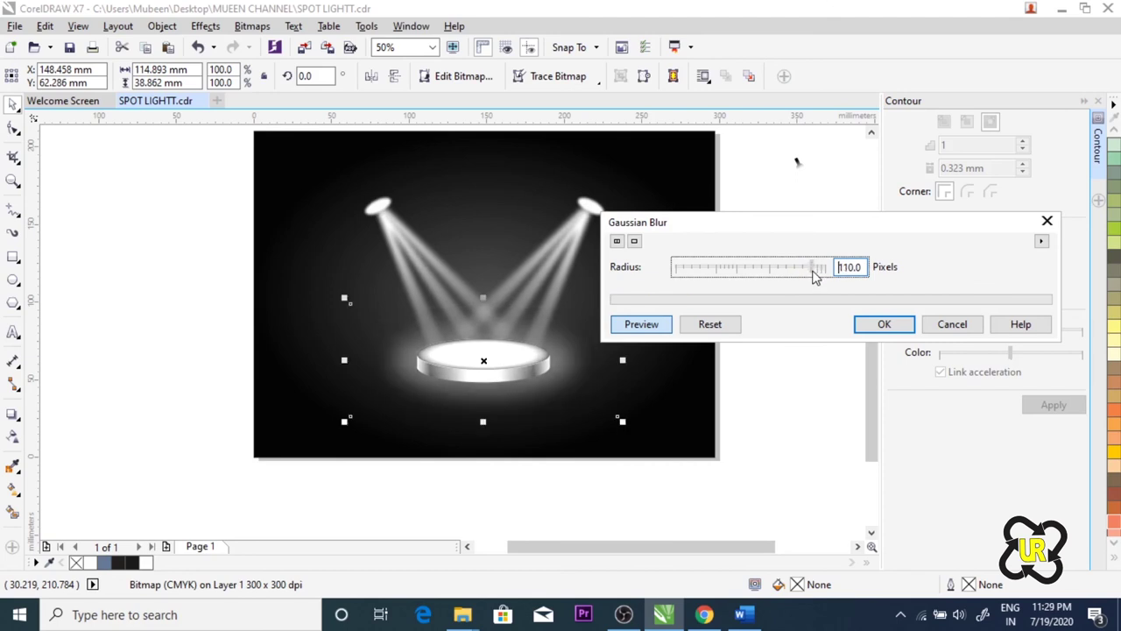
{"action": "left_click", "coordinate": [883, 324]}
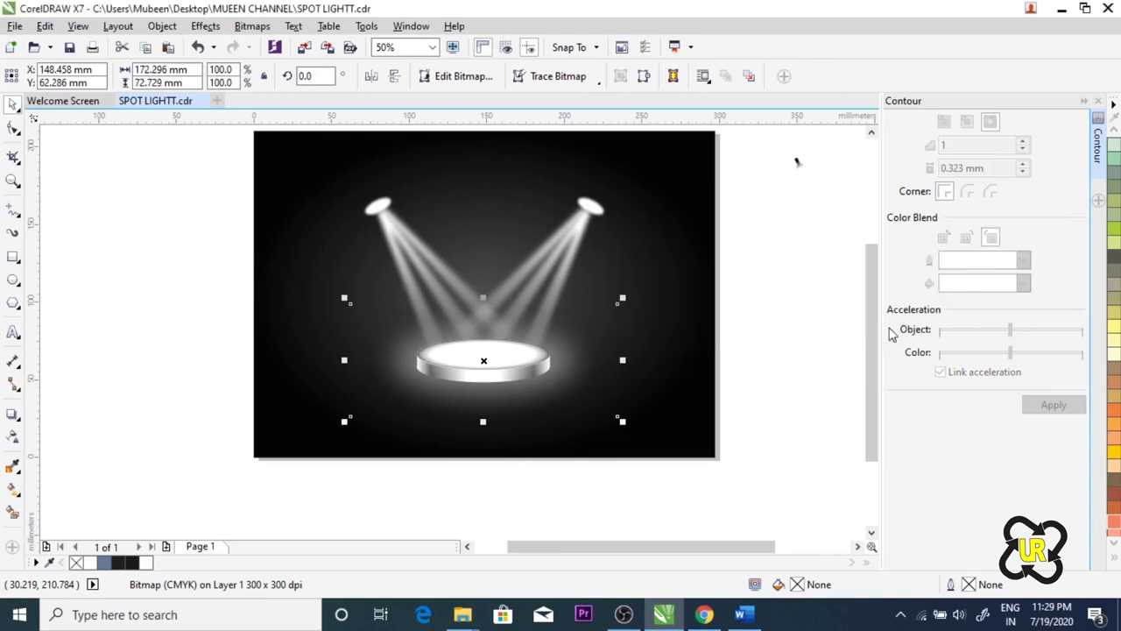
Step: Send the glow, then the dark background rectangle, to the back of the page so the glow sits between them
{"action": "right_click", "coordinate": [499, 375]}
{"action": "mouse_move", "coordinate": [560, 432]}
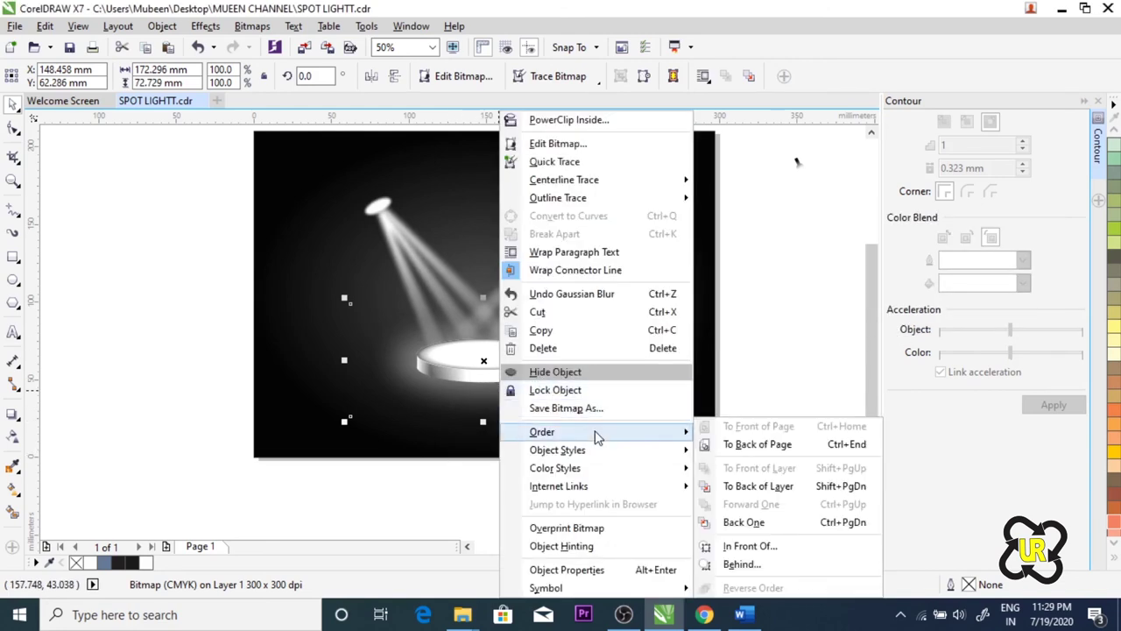
{"action": "left_click", "coordinate": [760, 444]}
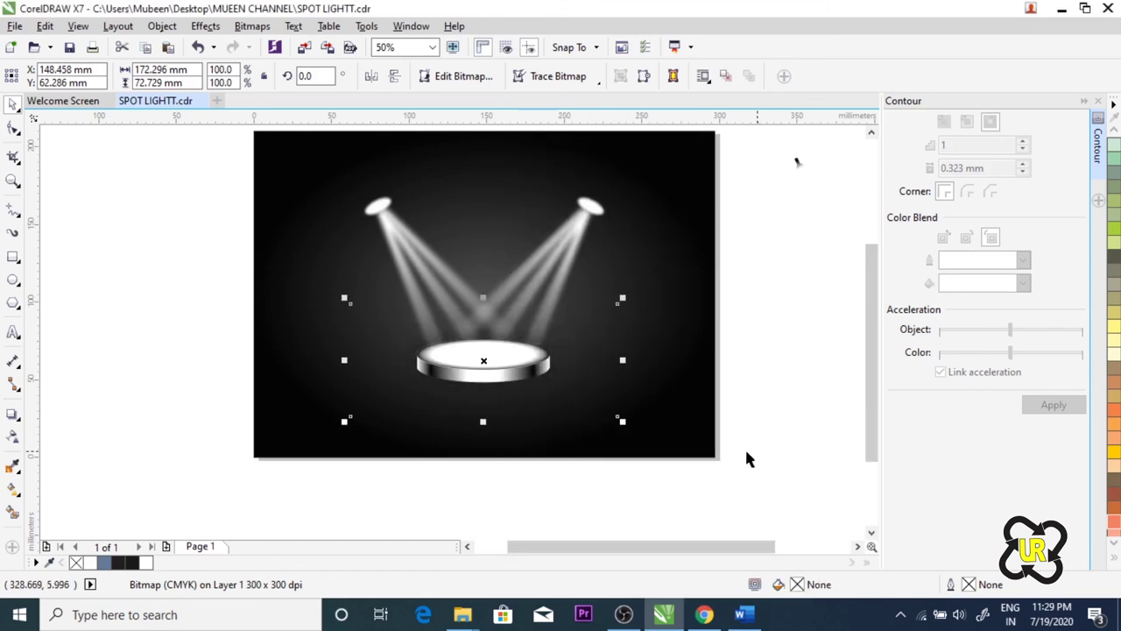
{"action": "left_click", "coordinate": [675, 412]}
{"action": "right_click", "coordinate": [675, 412]}
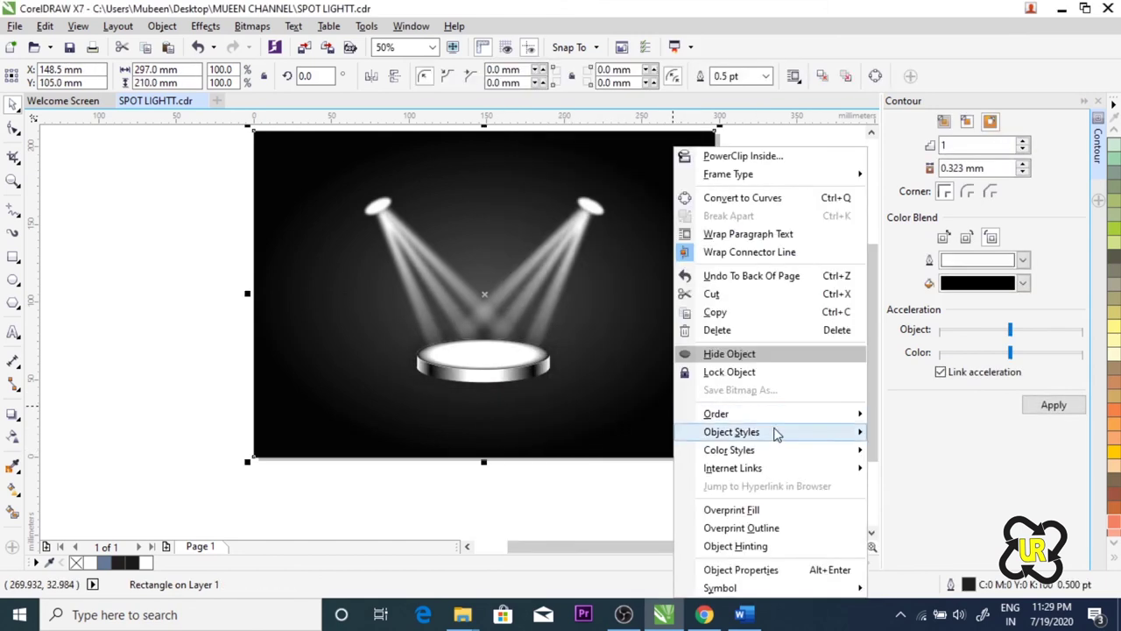
{"action": "mouse_move", "coordinate": [717, 413]}
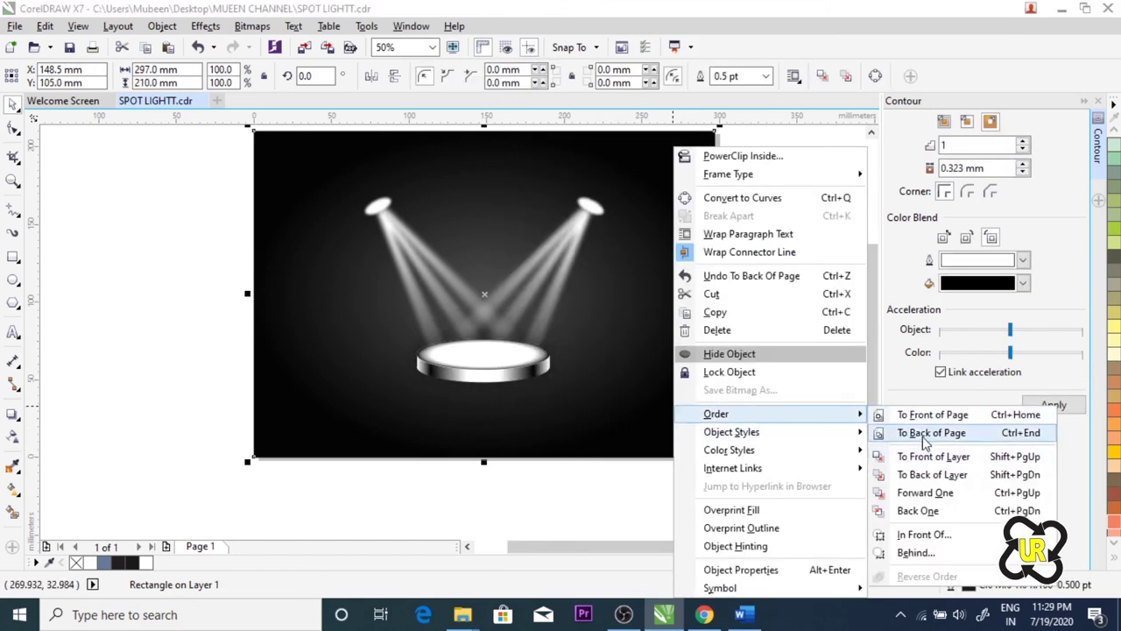
{"action": "left_click", "coordinate": [928, 432]}
{"action": "left_click", "coordinate": [596, 487]}
{"action": "scroll", "coordinate": [510, 456], "scroll_direction": "down", "scroll_amount": 1}
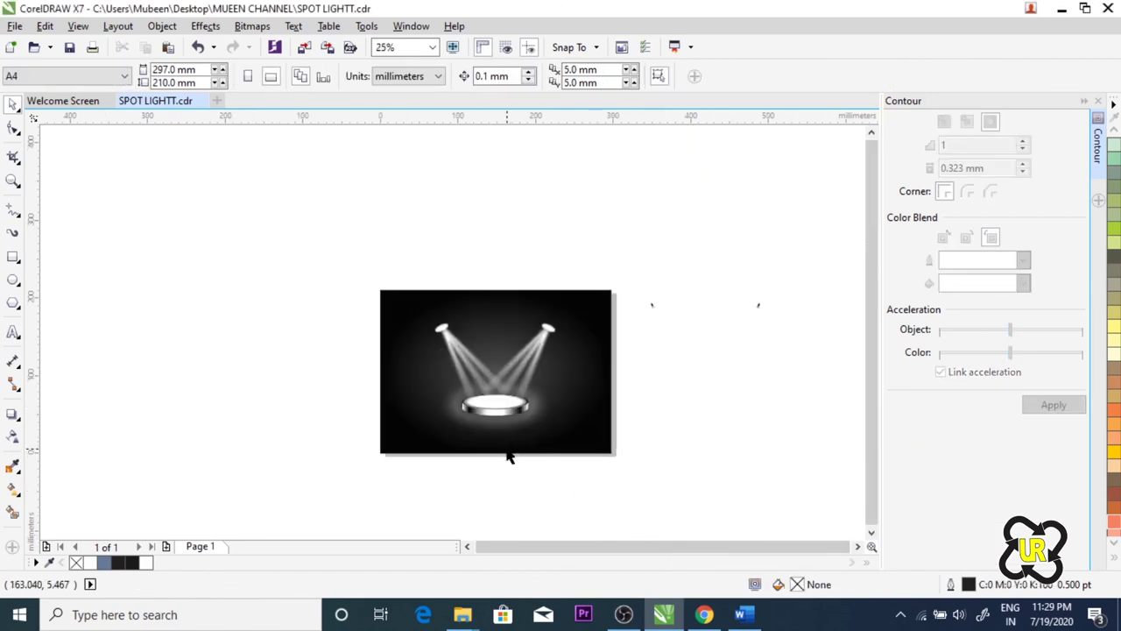
{"action": "scroll", "coordinate": [450, 418], "scroll_direction": "up", "scroll_amount": 1}
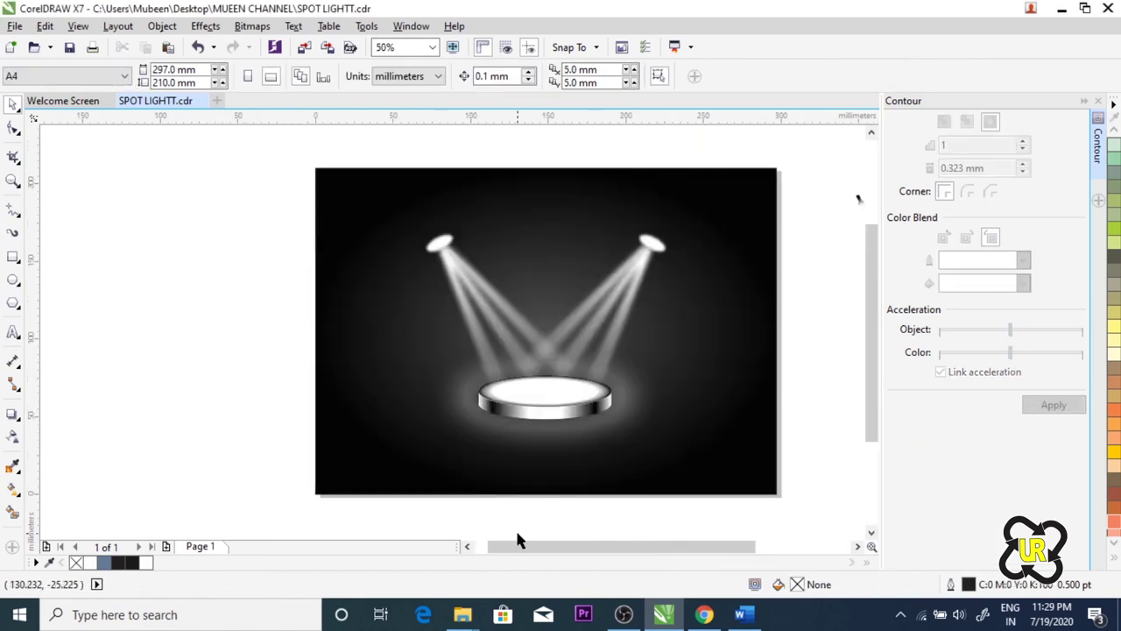